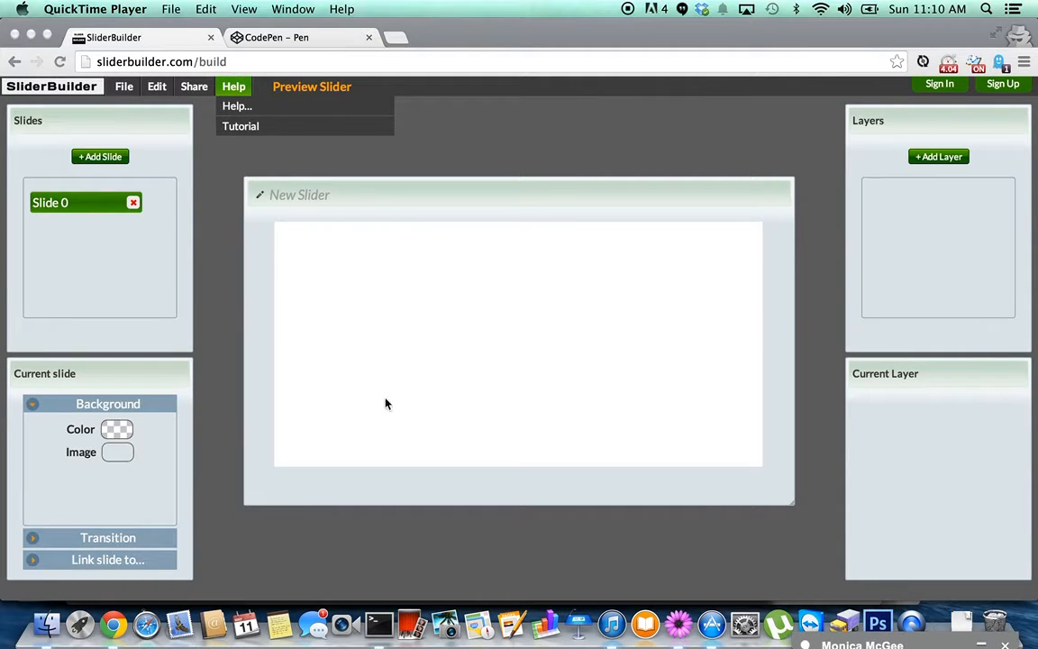
# Set Slide 0's background to navy #000080 and add a blank Layer 0.
pyautogui.click(932, 118)
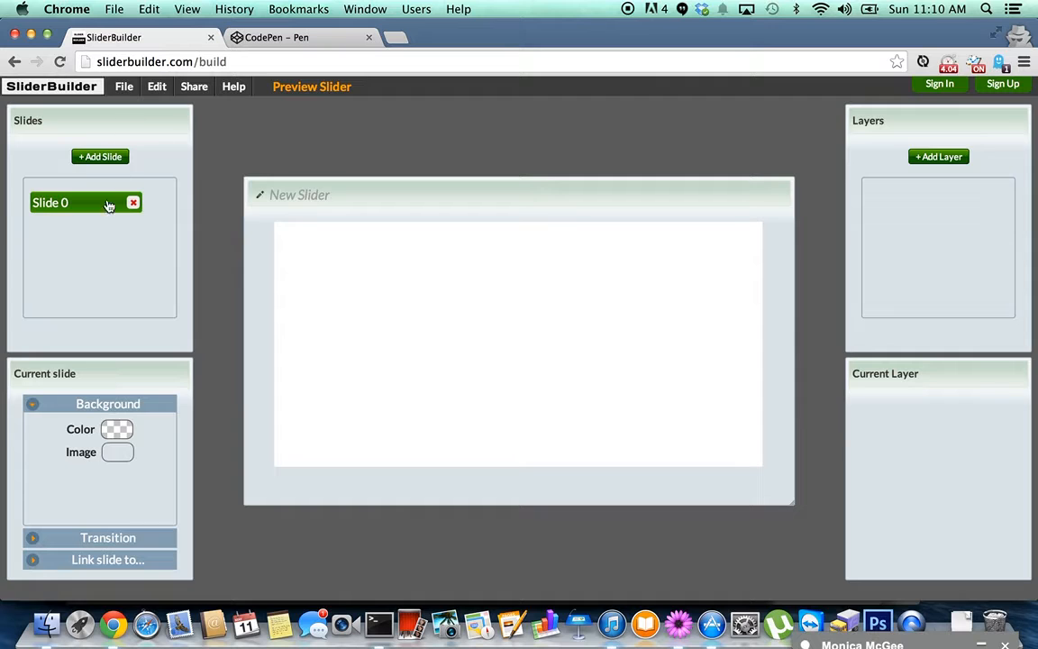
pyautogui.click(112, 429)
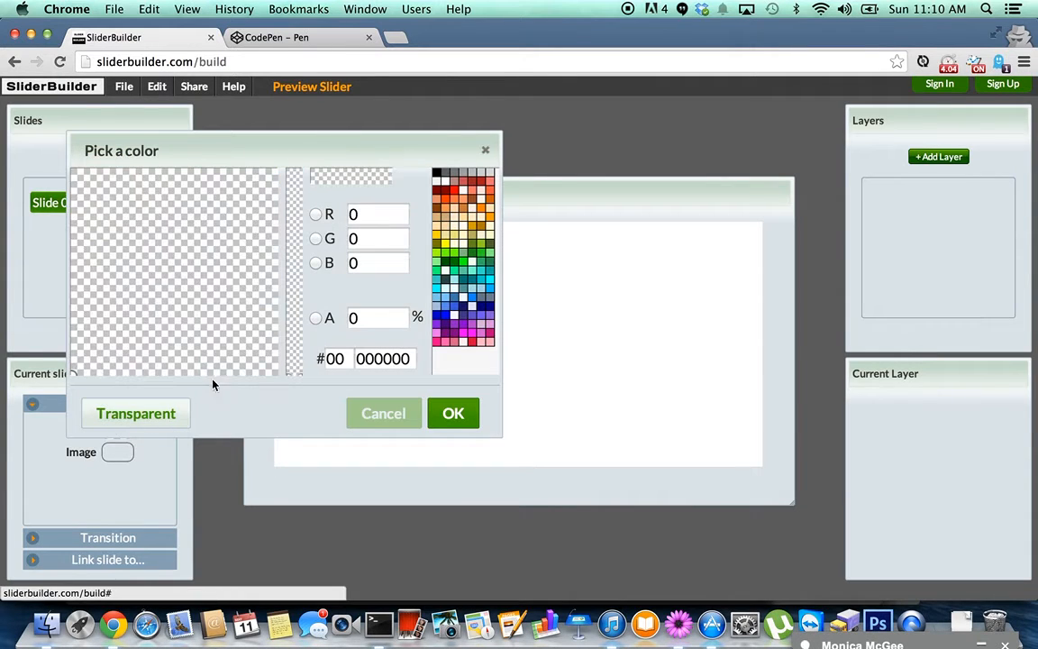
pyautogui.click(484, 310)
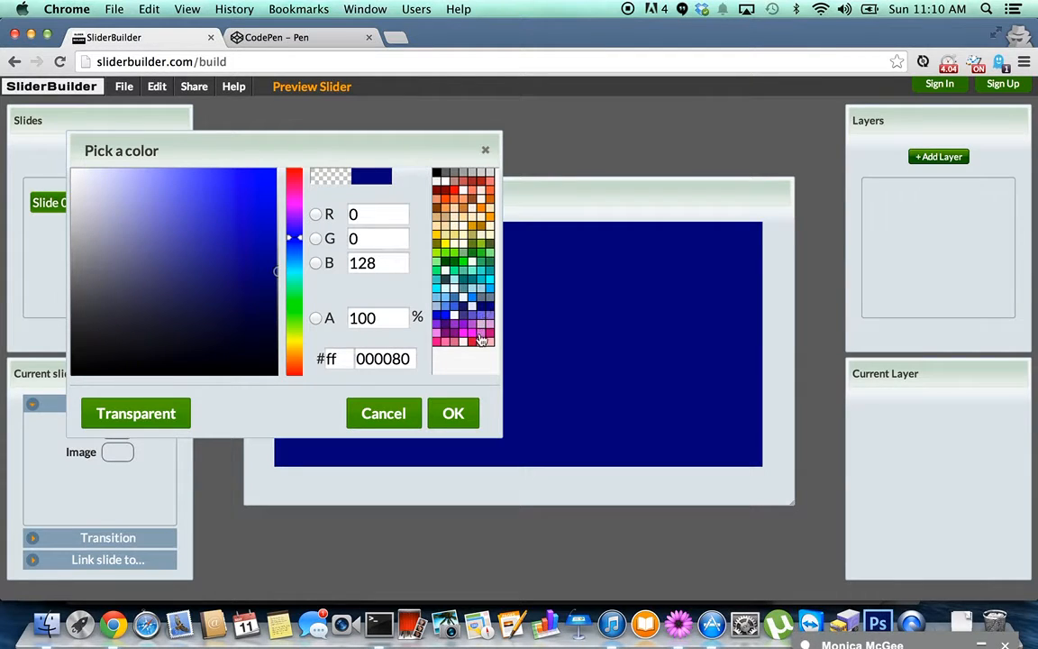
pyautogui.click(455, 414)
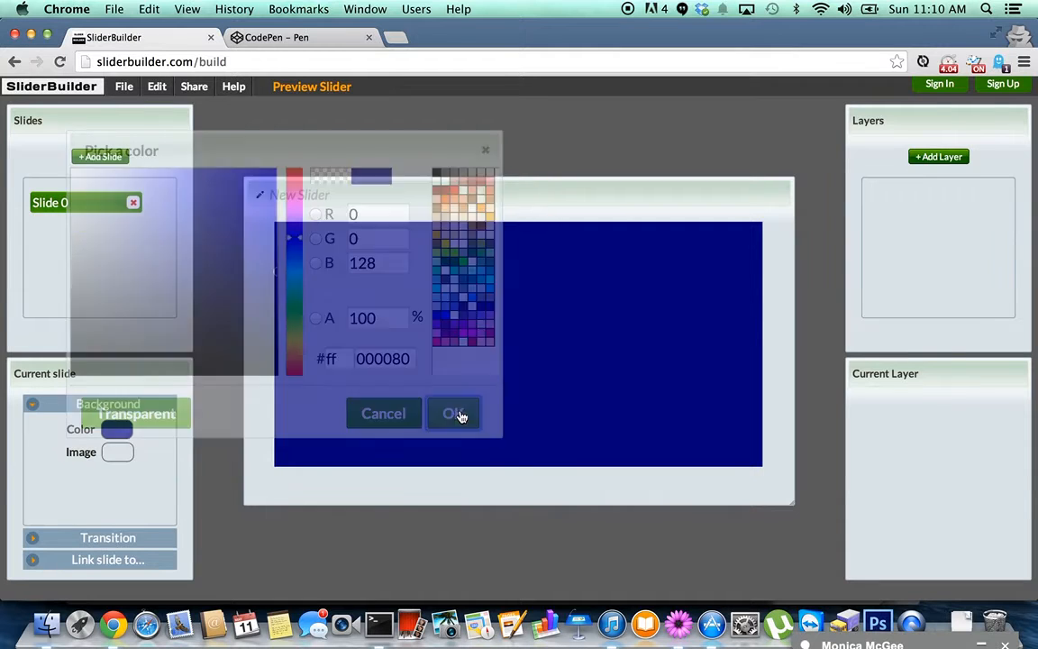
pyautogui.click(939, 159)
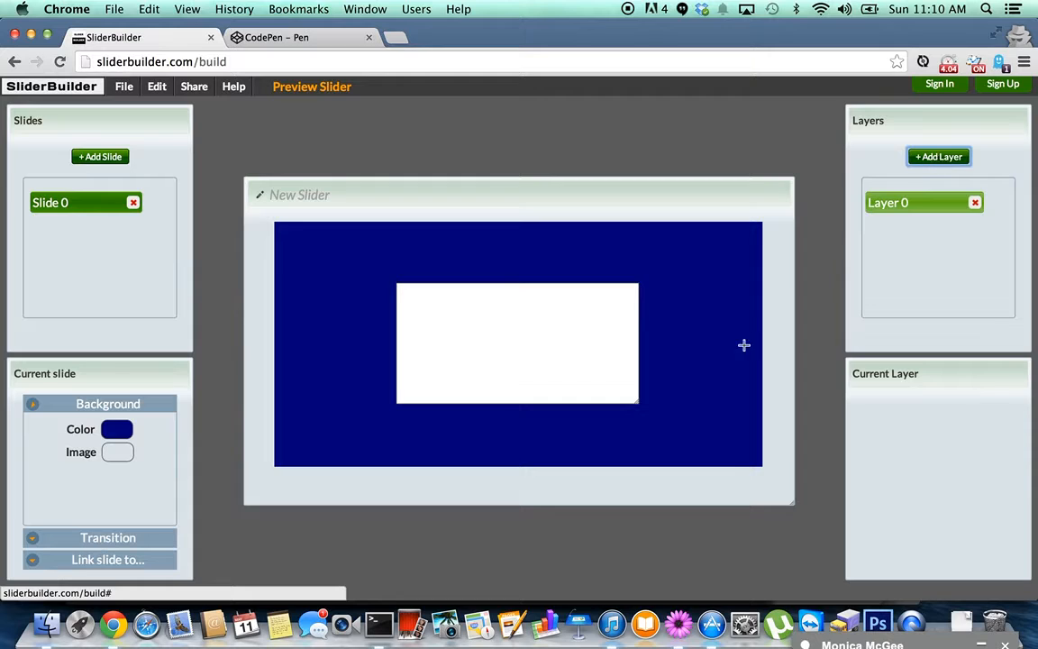
# Resize Layer 0 to 140 × 113 and expand its Background settings.
pyautogui.moveTo(637, 403); pyautogui.dragTo(511, 375)
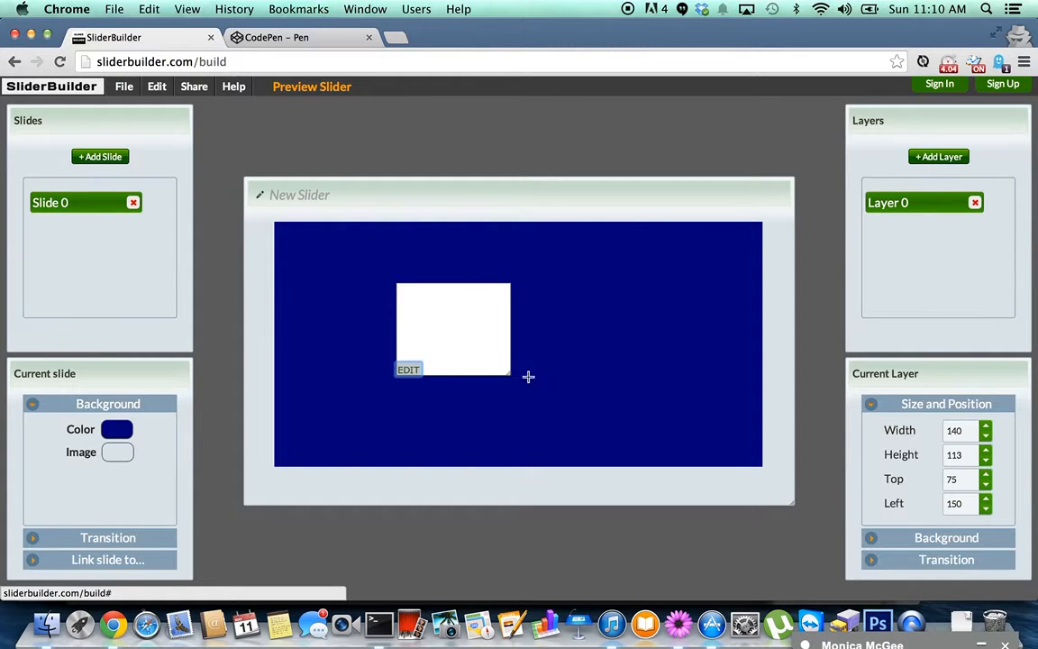
pyautogui.click(965, 538)
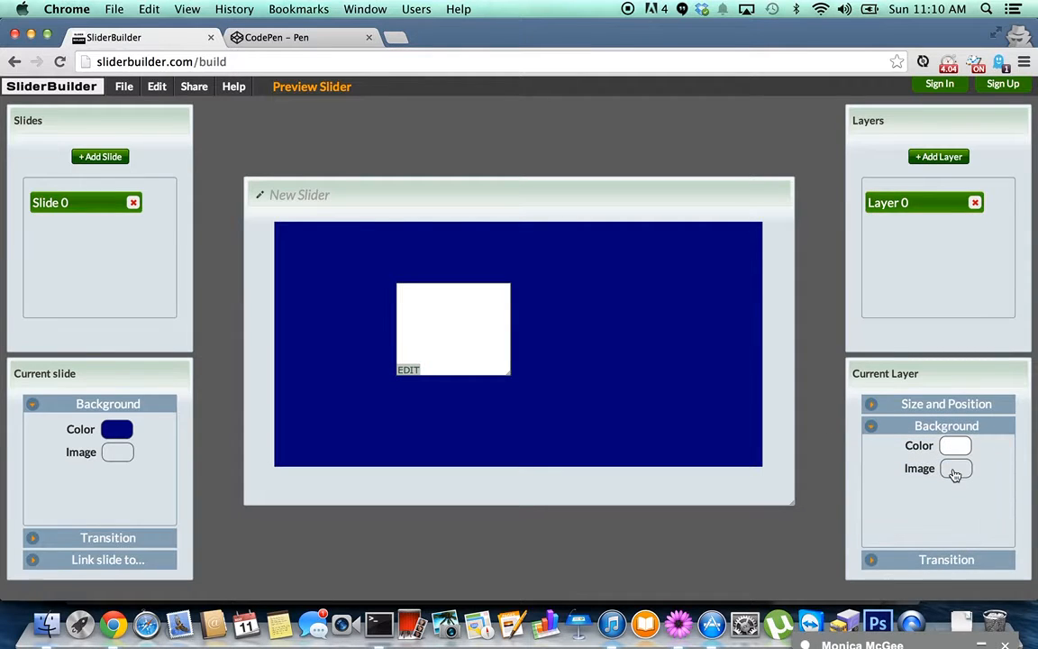
# Link the /images/sliderbuilder.dif image to Layer 0, displayed at Actual size after trying Cover and Contain.
pyautogui.click(956, 469)
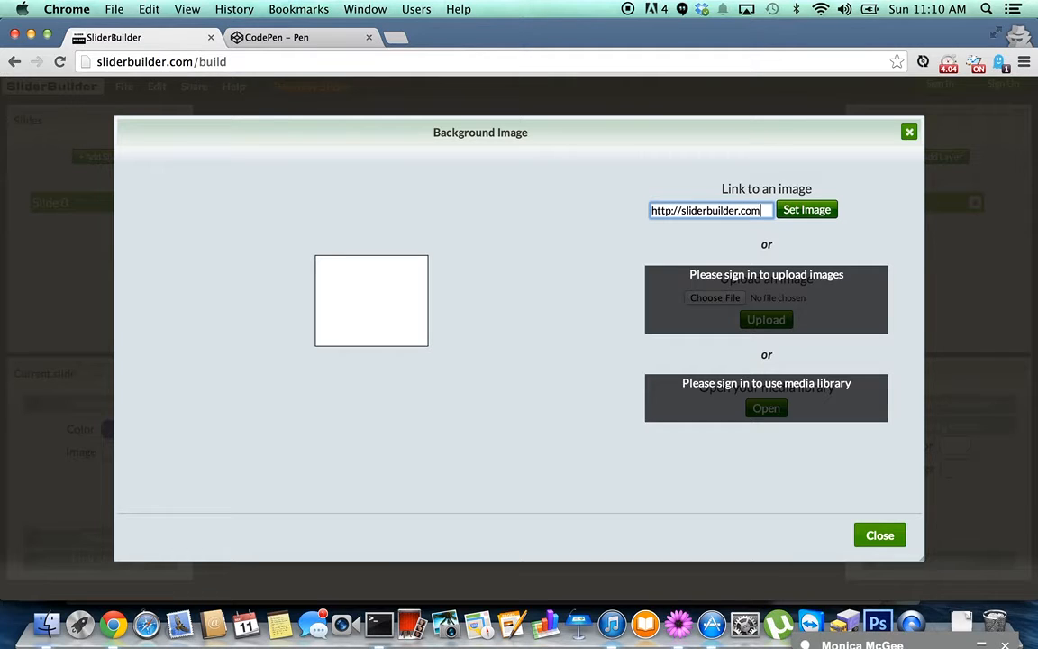
pyautogui.write('/images/sliderbuild')
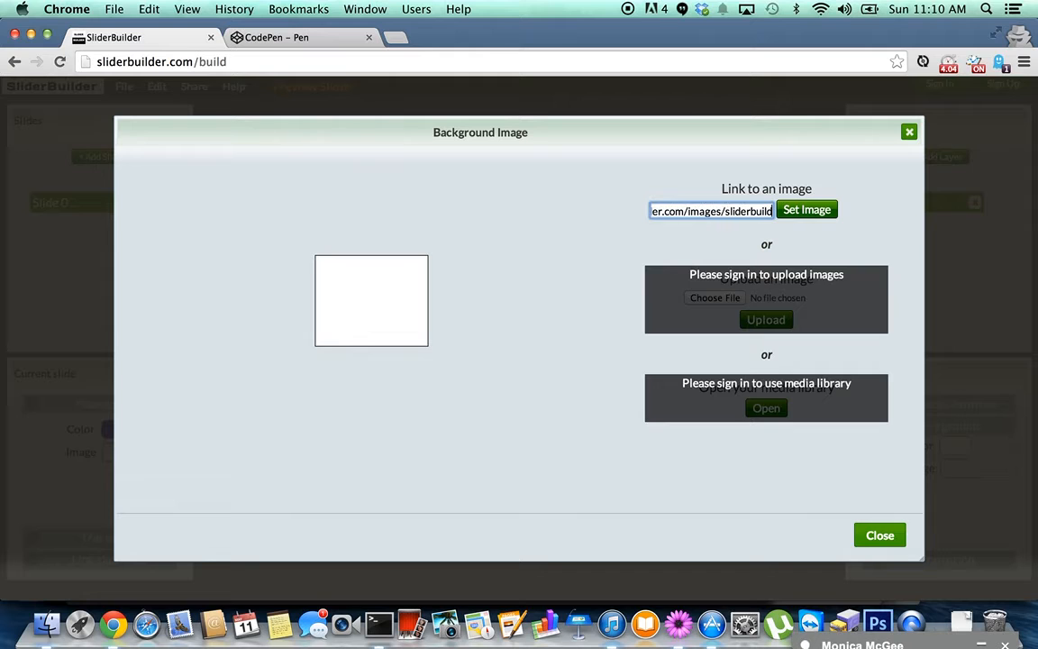
pyautogui.write('er.d')
pyautogui.write('if')
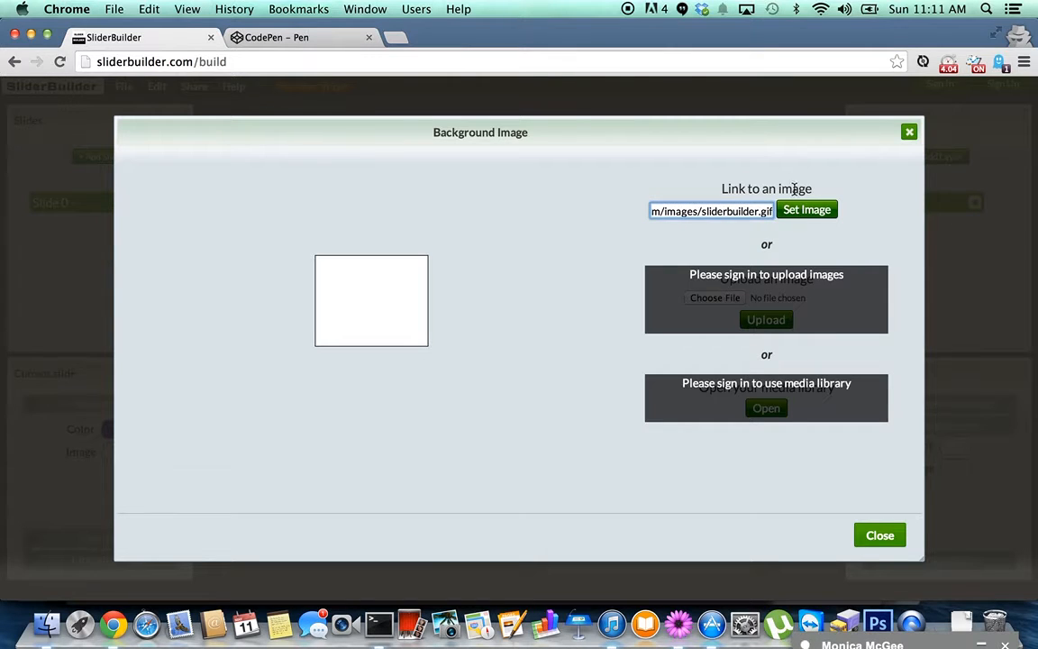
pyautogui.click(809, 211)
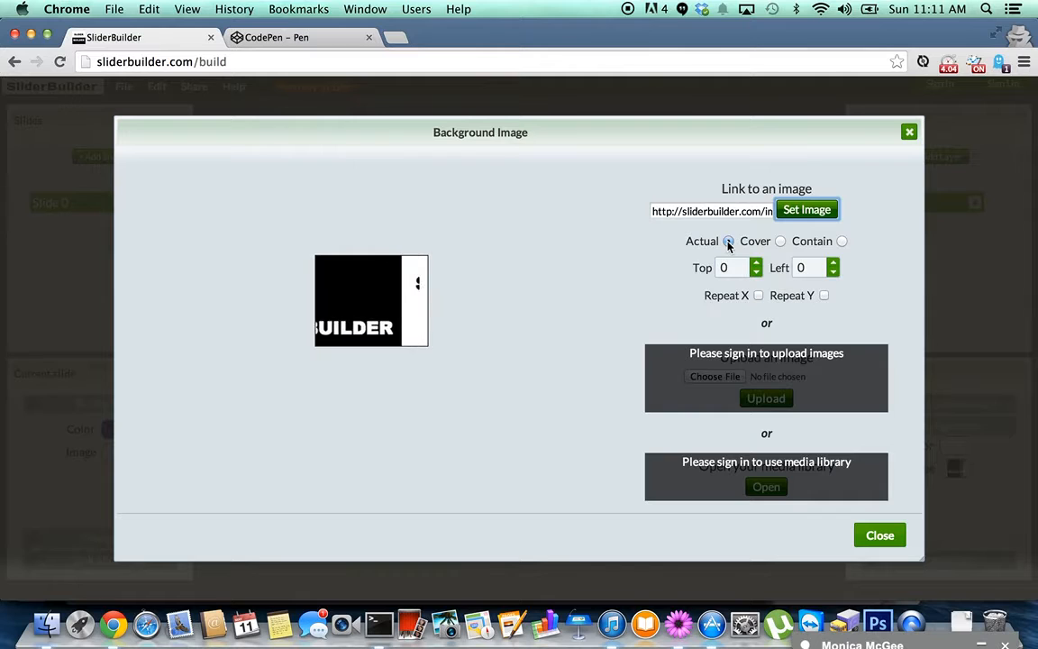
pyautogui.click(779, 242)
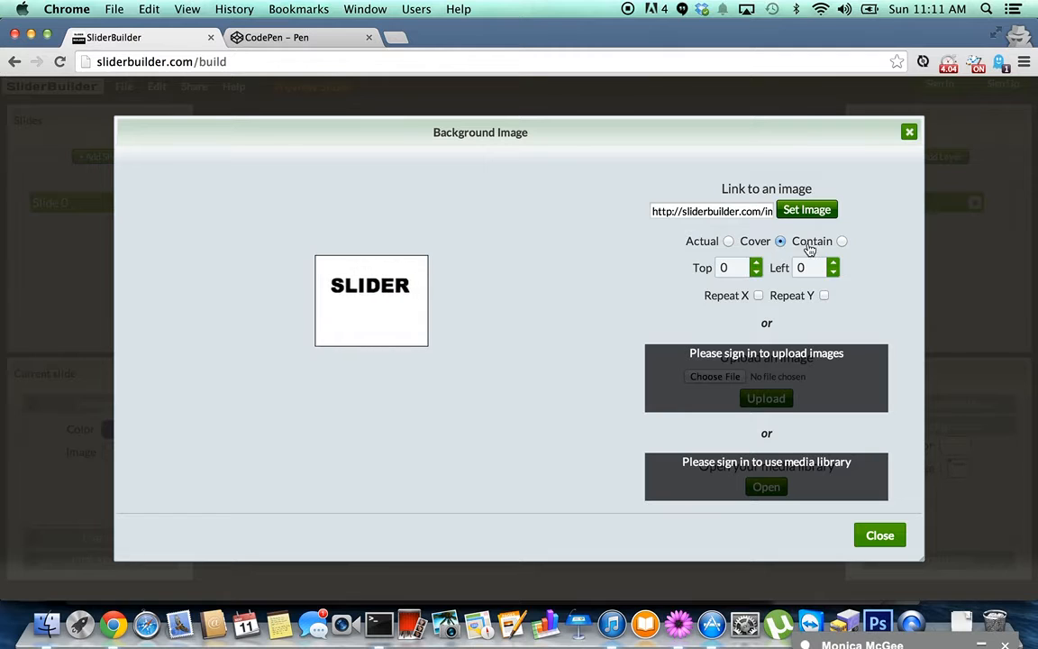
pyautogui.click(841, 241)
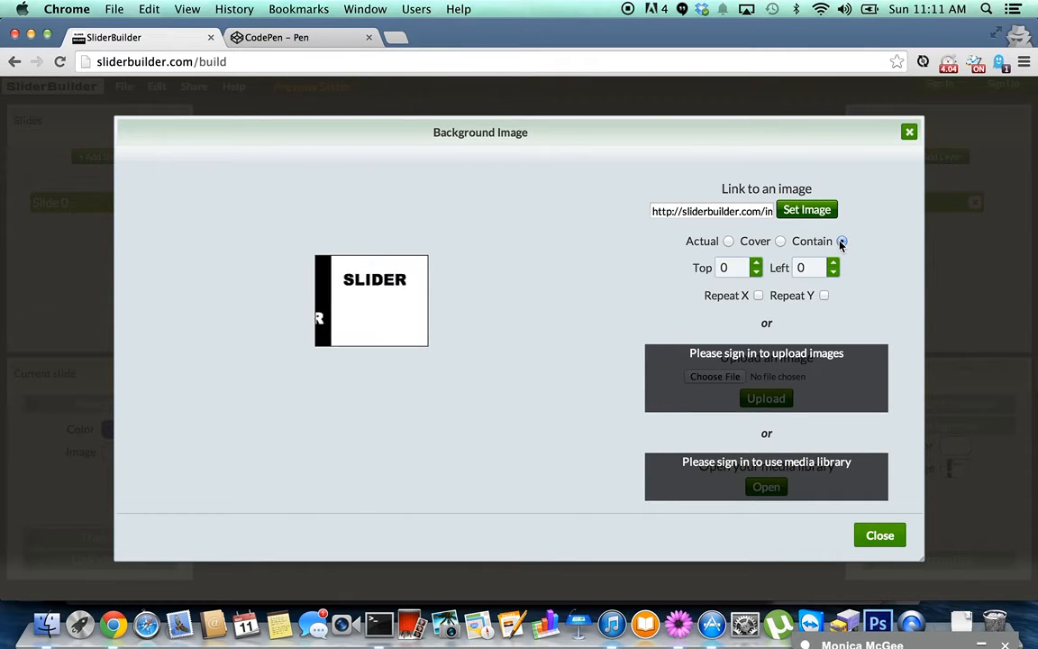
pyautogui.click(729, 241)
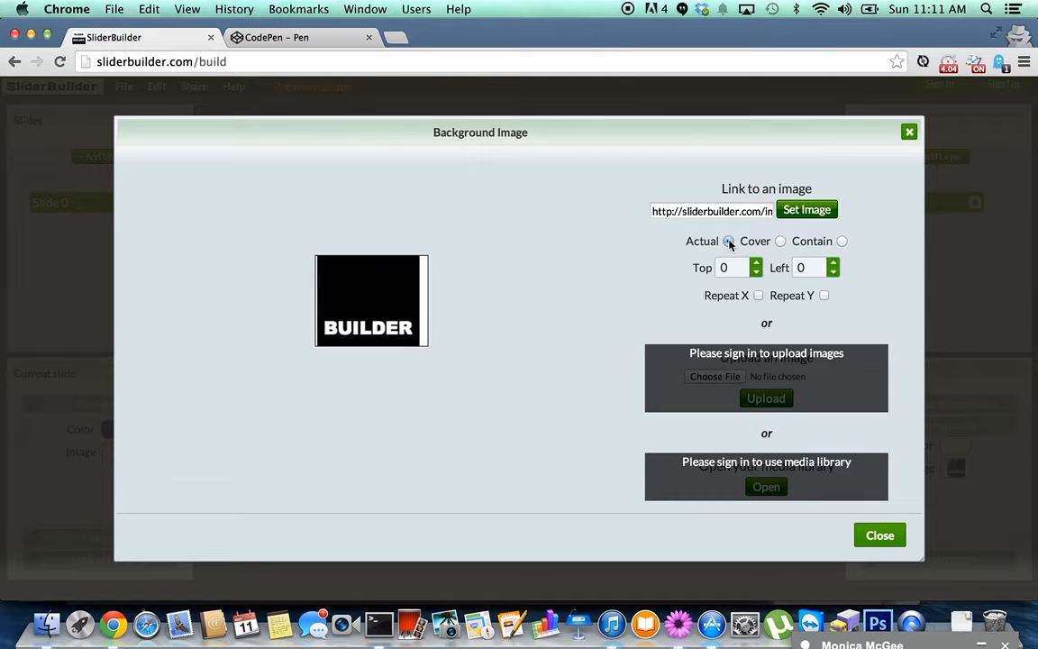
pyautogui.click(867, 537)
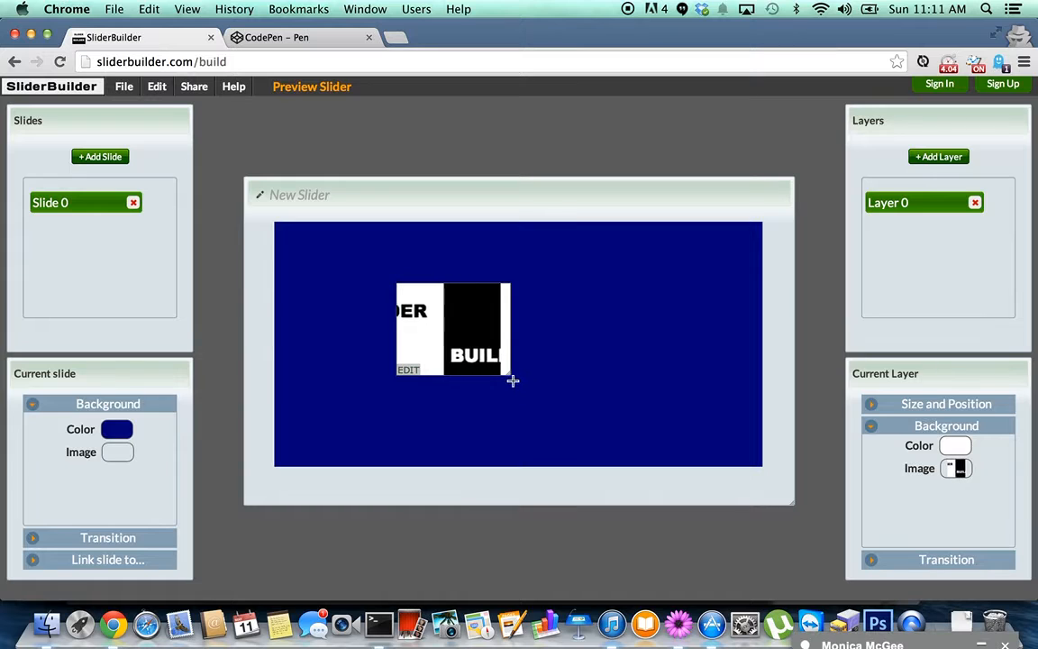
# Make Layer 0 slightly taller, give it a transparent background, and move it right.
pyautogui.moveTo(510, 371)
pyautogui.mouseDown()
pyautogui.moveTo(510, 394)
pyautogui.moveTo(528, 406)
pyautogui.moveTo(506, 392)
pyautogui.mouseUp()
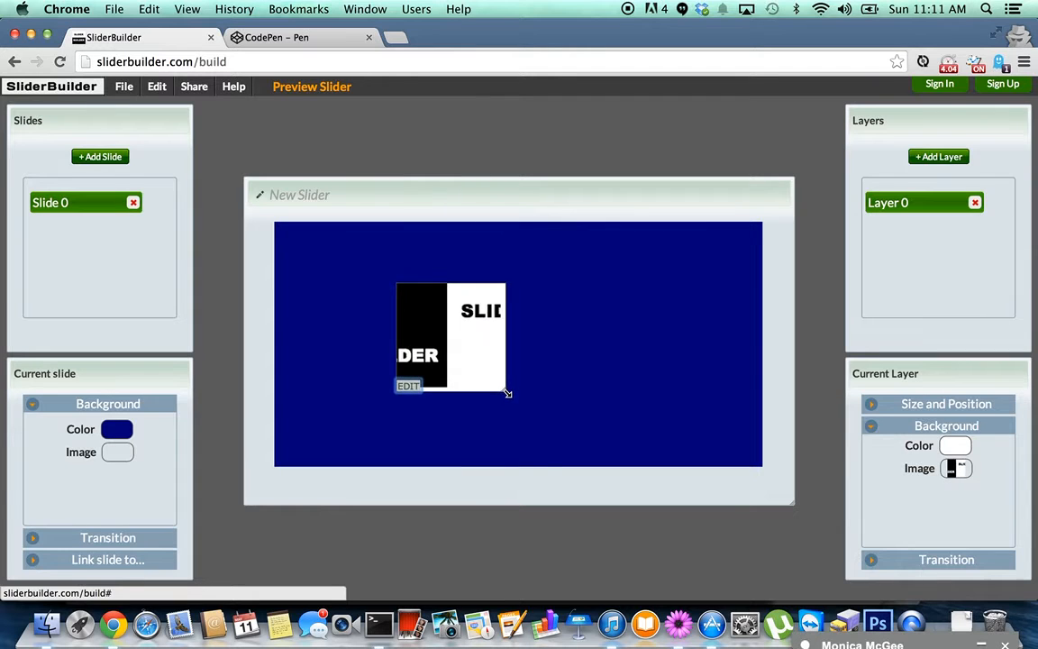
pyautogui.click(952, 448)
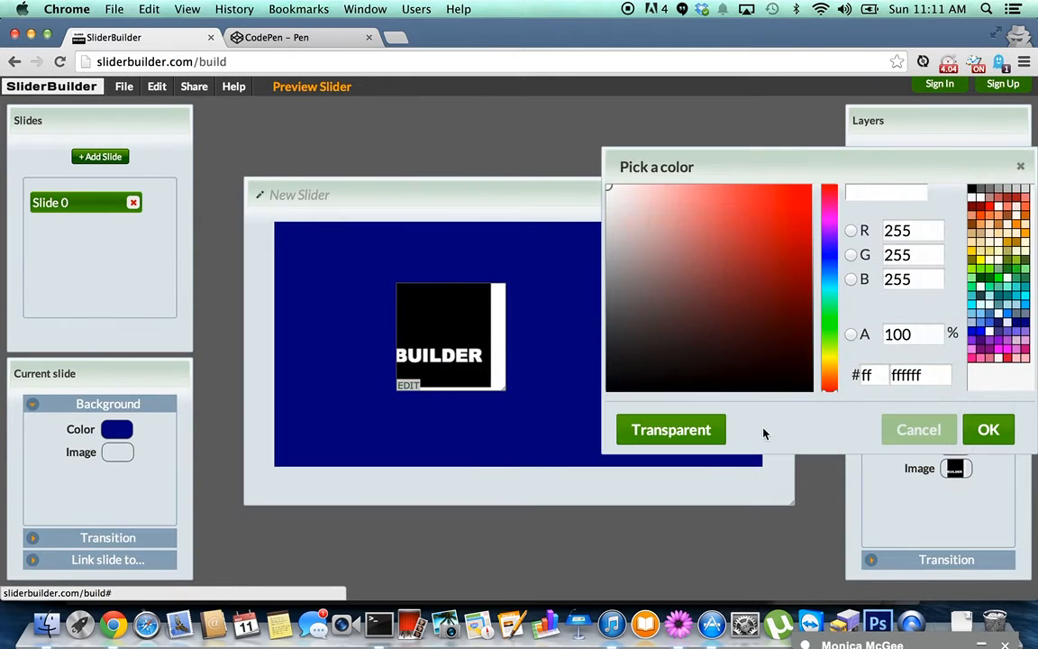
pyautogui.click(709, 434)
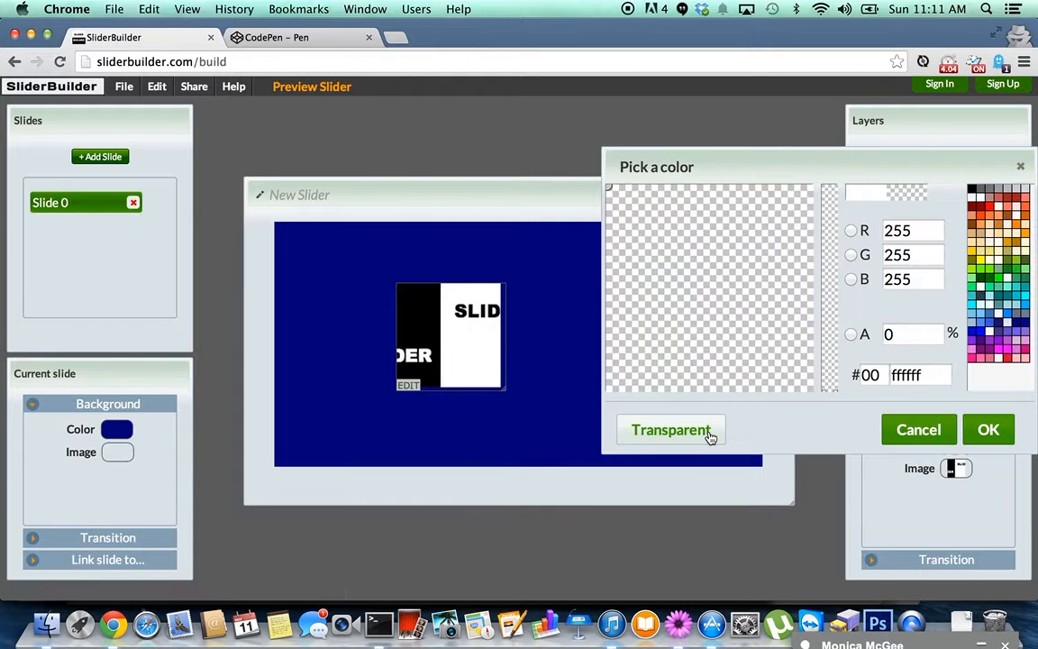
pyautogui.click(989, 430)
pyautogui.moveTo(451, 339); pyautogui.dragTo(503, 322)
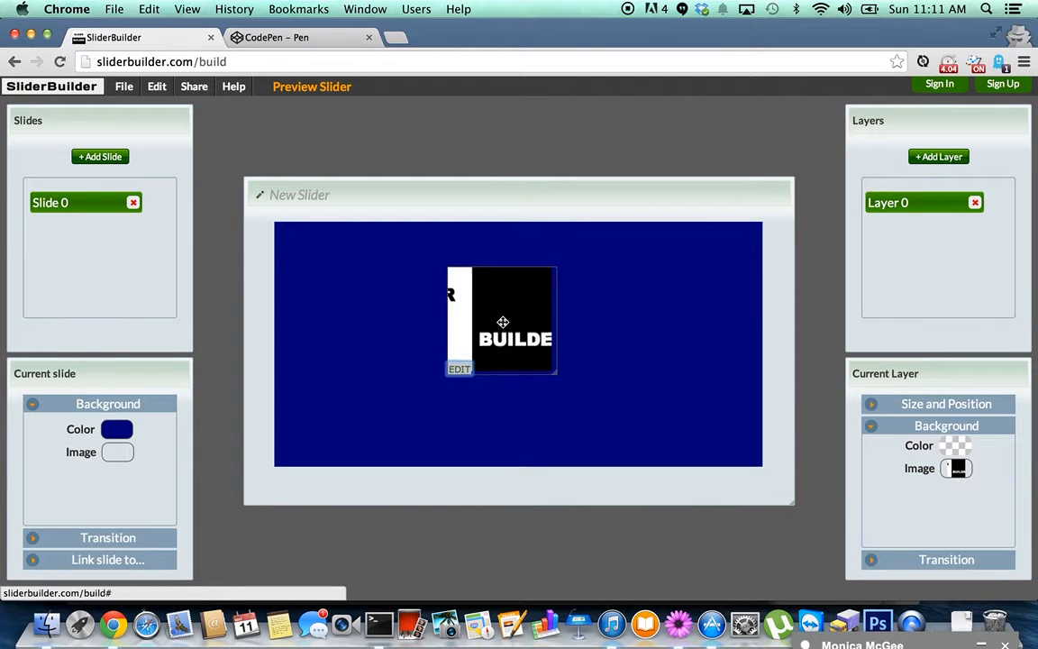
# Give Layer 0 the L*IB transition and draw a second layer along the slide's bottom.
pyautogui.click(953, 561)
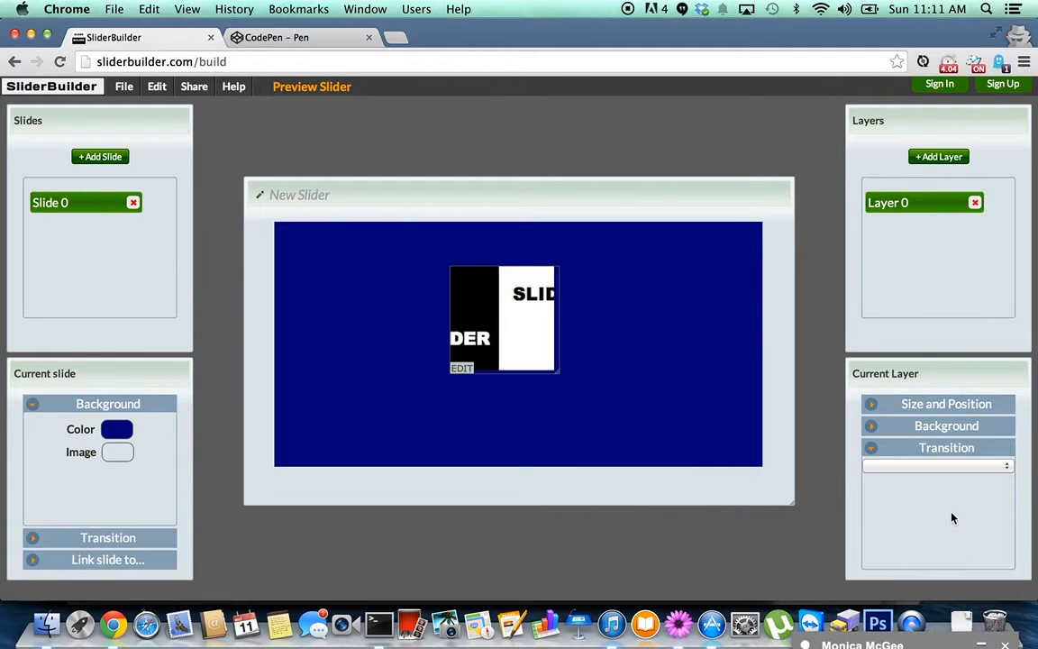
pyautogui.click(948, 467)
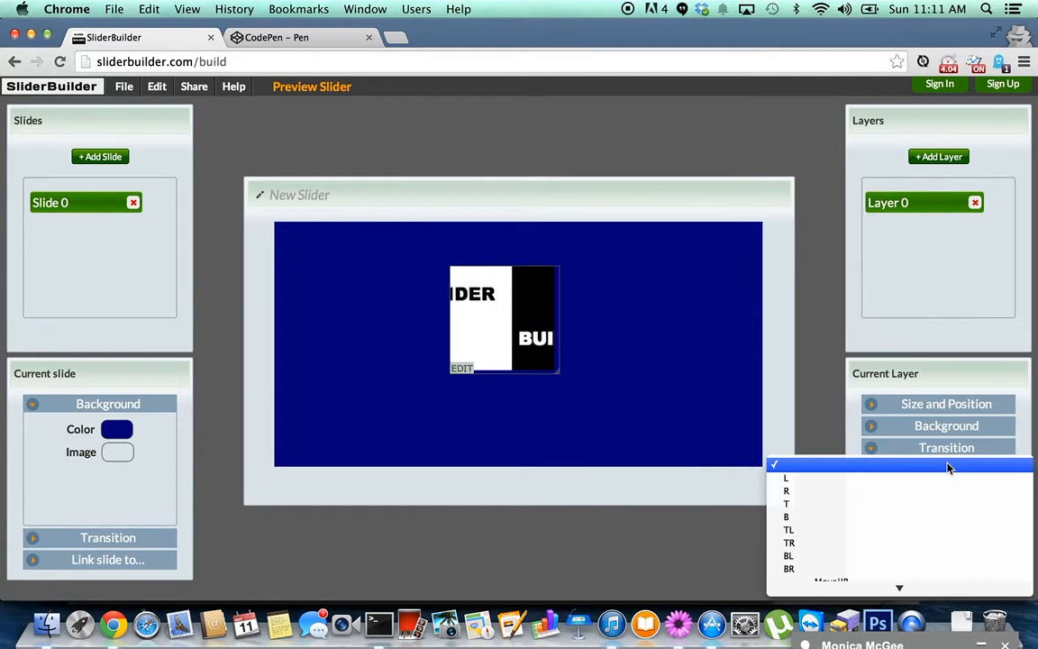
pyautogui.scroll(-15, 946, 490)
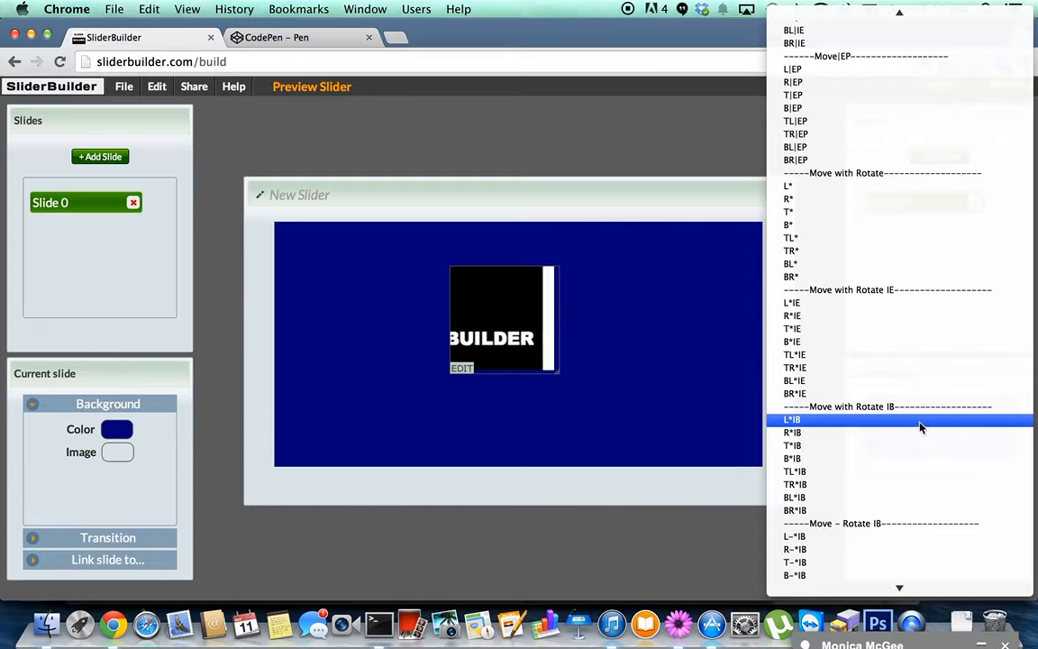
pyautogui.click(922, 426)
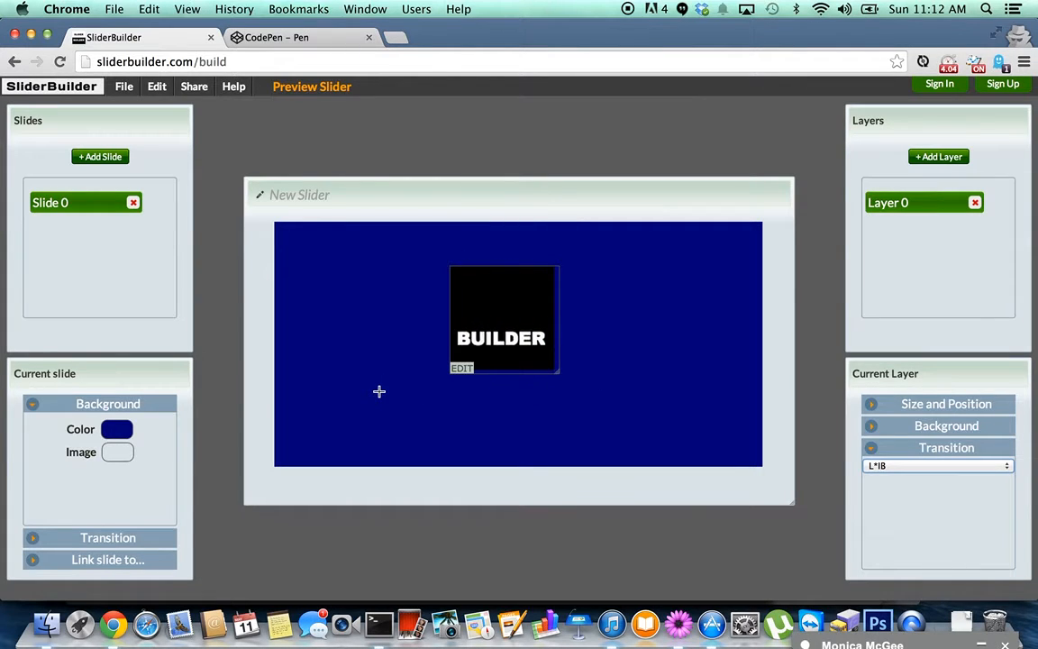
pyautogui.moveTo(369, 393); pyautogui.dragTo(666, 456)
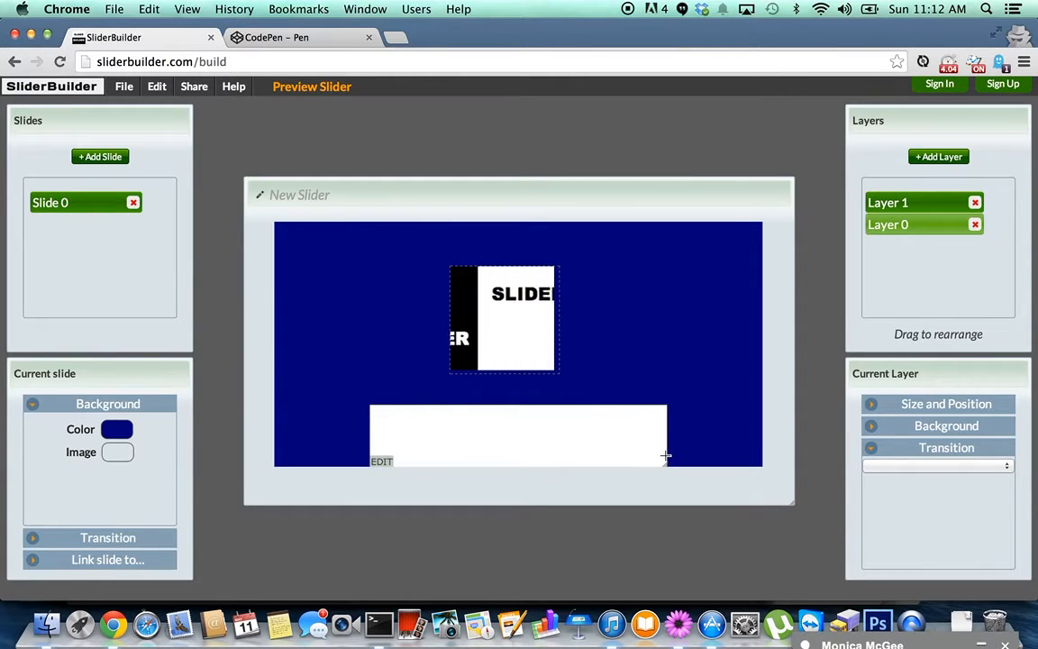
# Enter the 'Welcome to SliderBuilder' heading in the new layer, centred at 24pt.
pyautogui.click(382, 462)
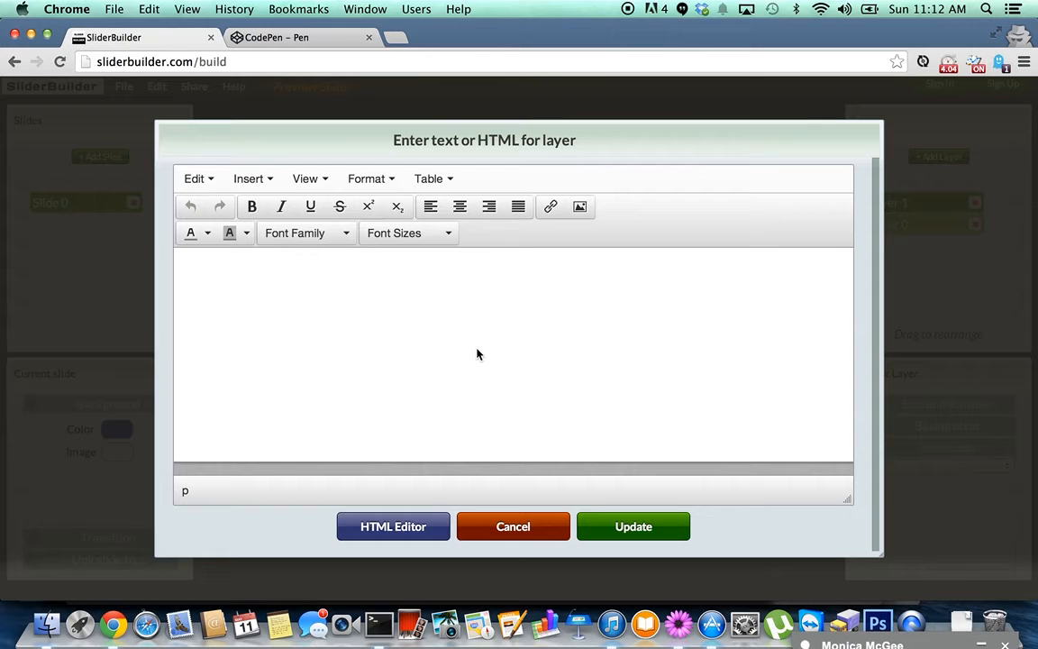
pyautogui.write('Welcome to SliderBuilder')
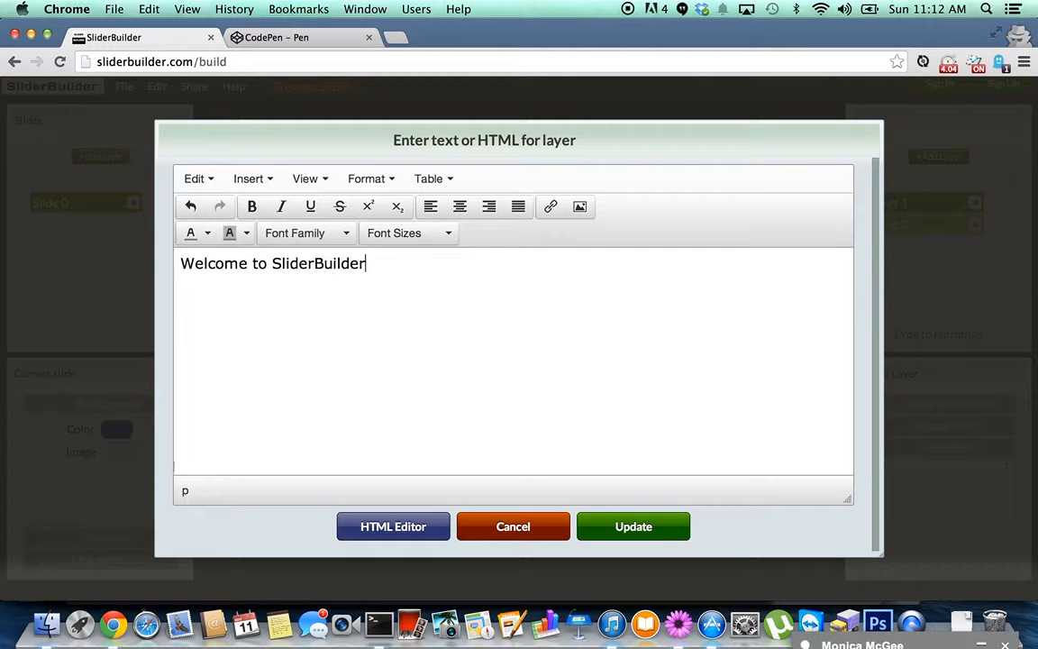
pyautogui.press('super+a')
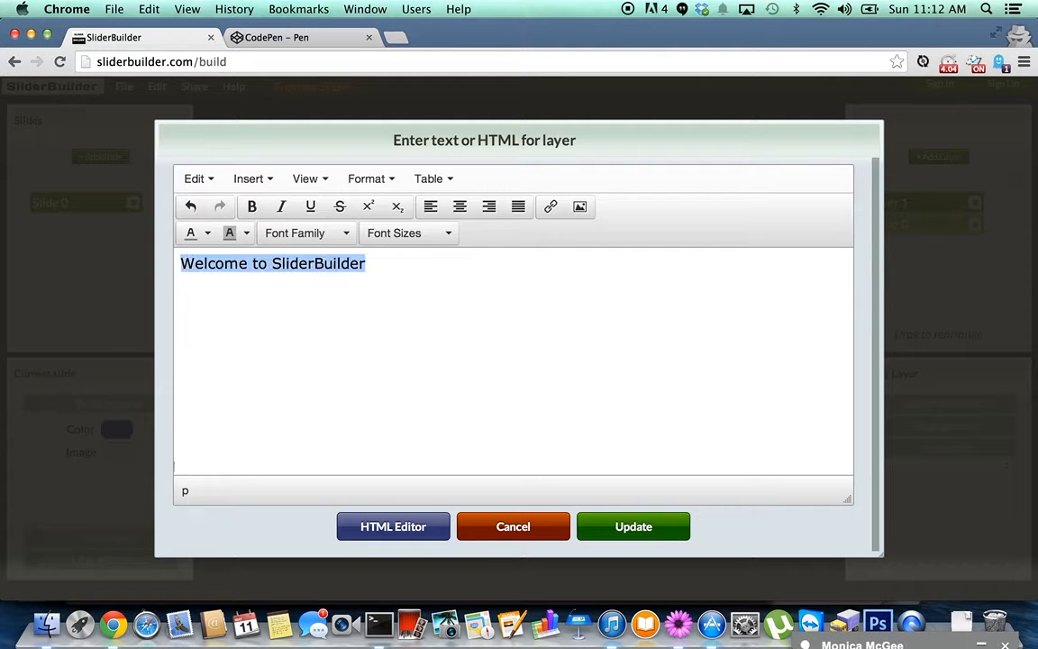
pyautogui.click(460, 207)
pyautogui.click(449, 234)
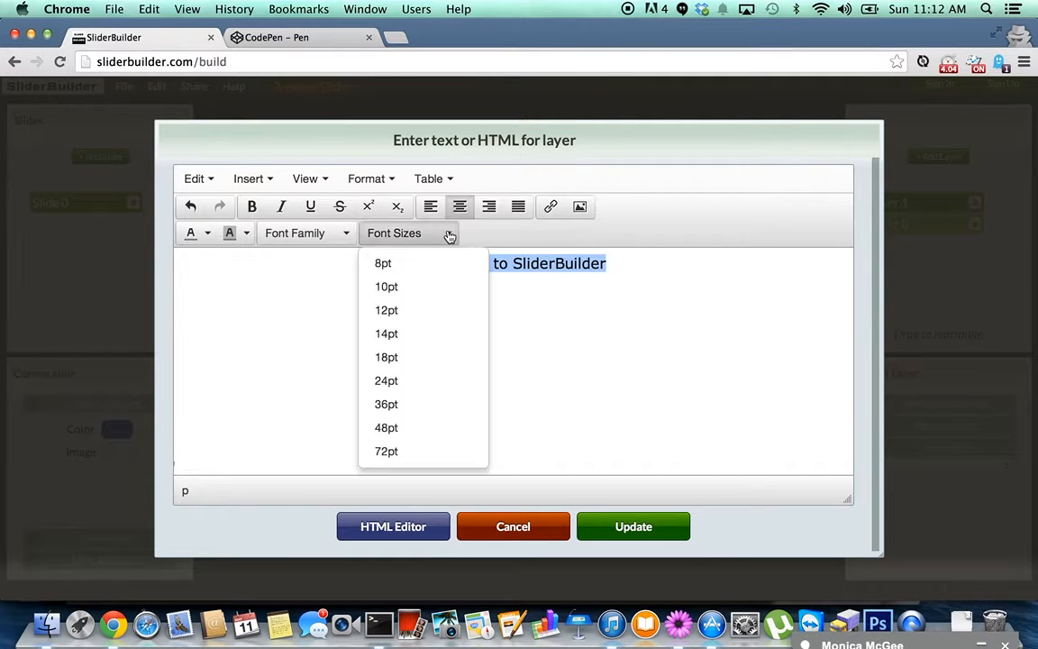
pyautogui.click(416, 382)
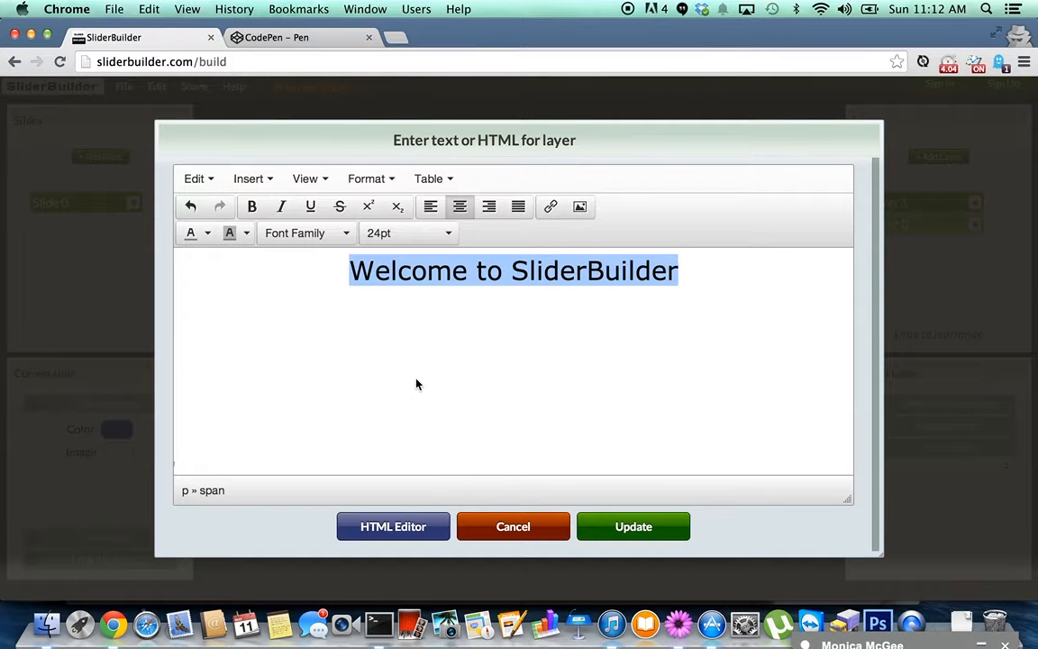
# Make the heading bold in the Carter One font.
pyautogui.click(253, 208)
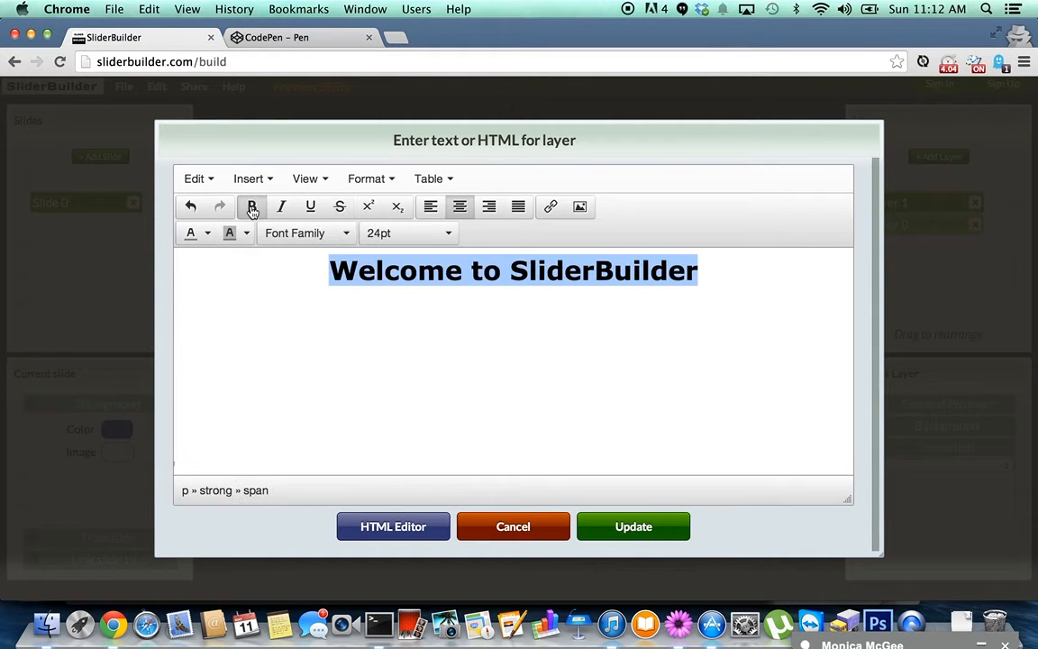
pyautogui.click(345, 234)
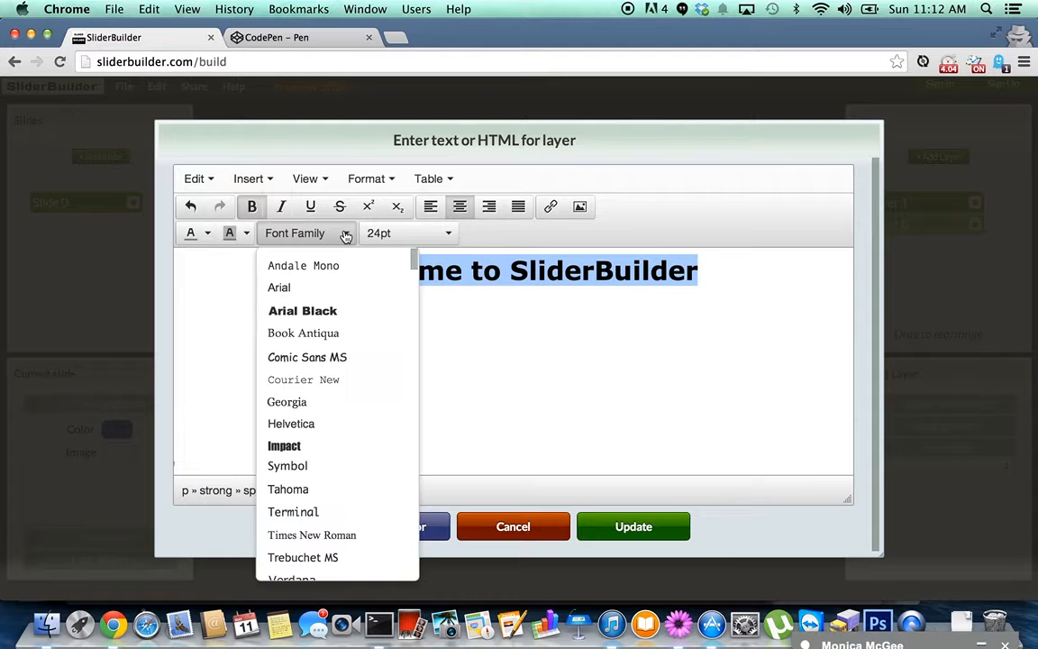
pyautogui.scroll(-4, 349, 385)
pyautogui.scroll(-15, 349, 385)
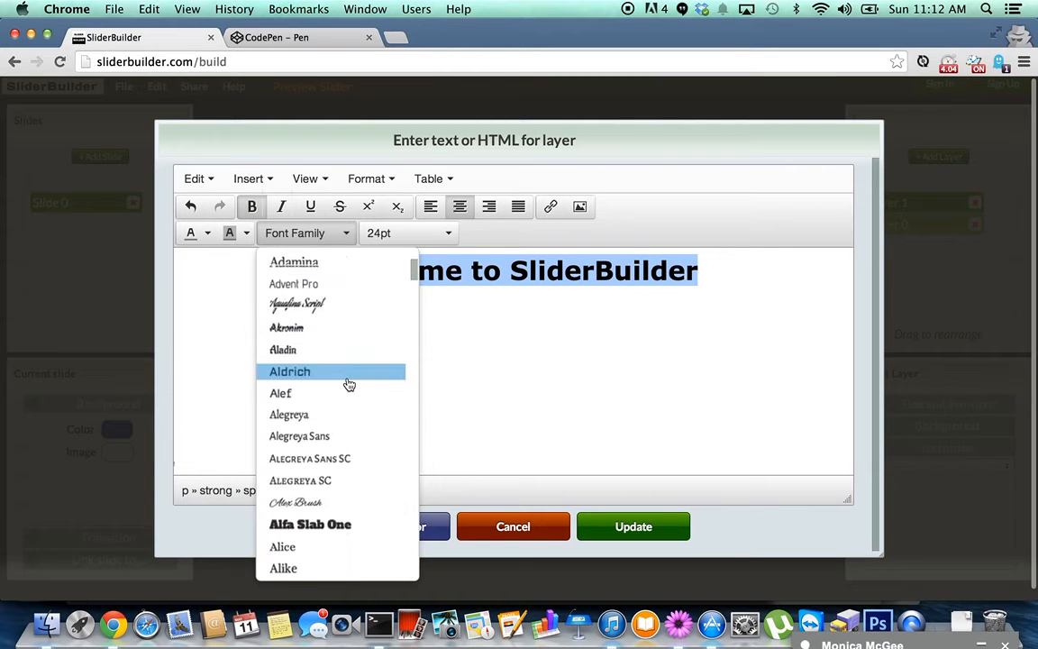
pyautogui.scroll(-10, 349, 385)
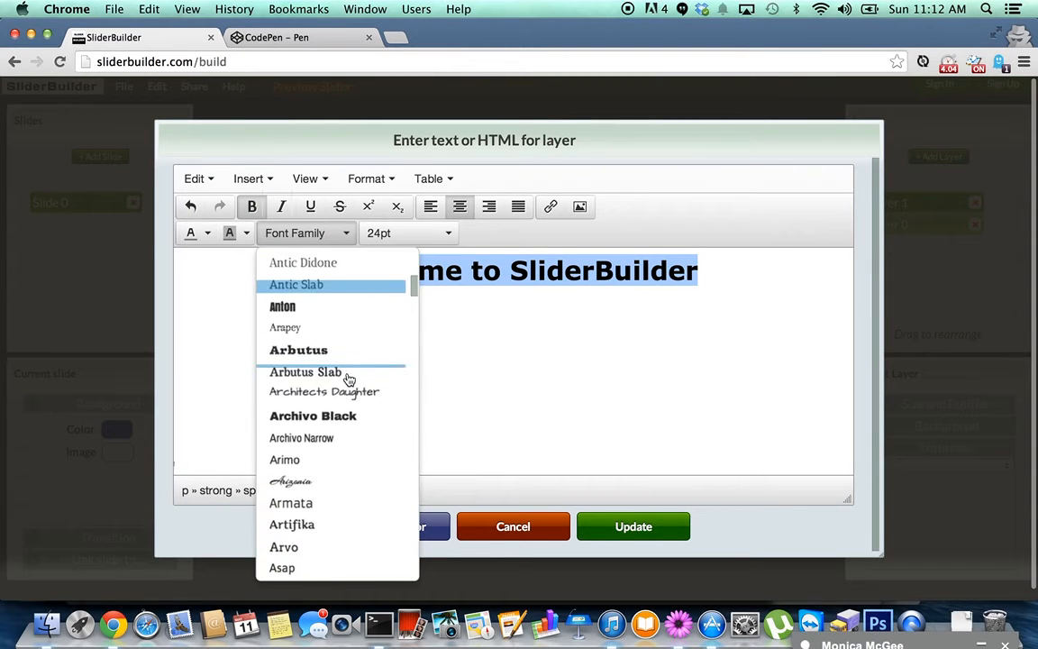
pyautogui.scroll(-10, 349, 380)
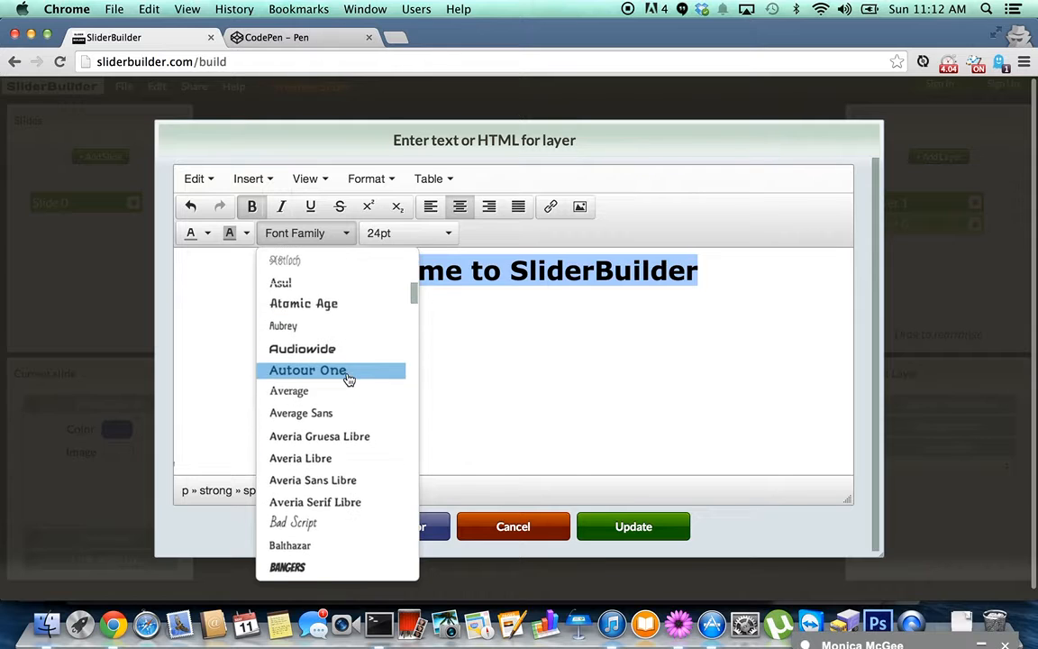
pyautogui.scroll(-10, 349, 379)
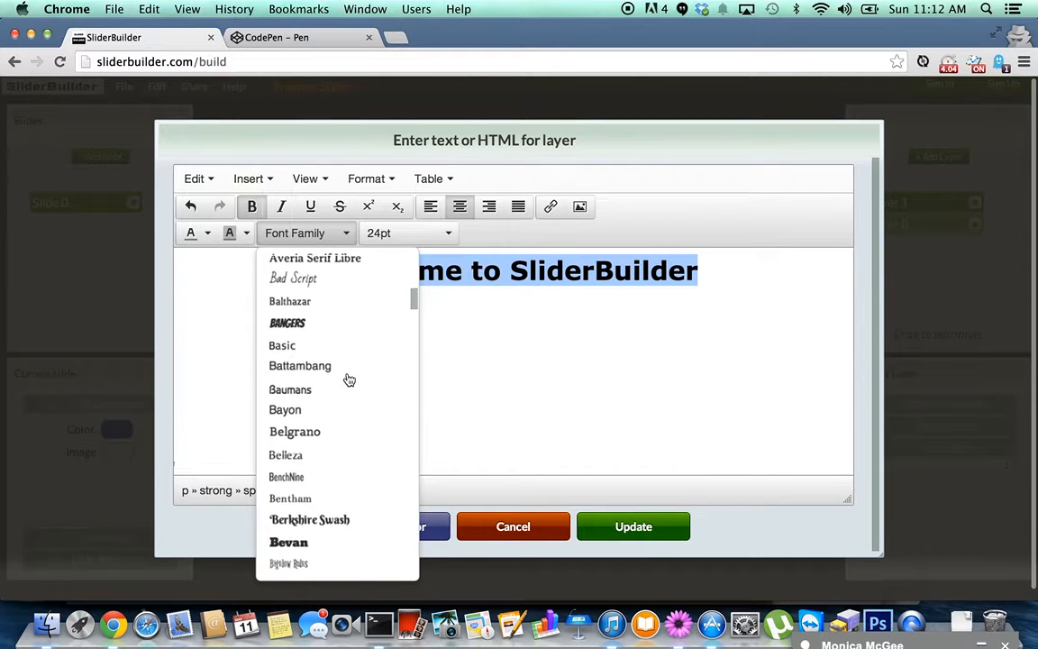
pyautogui.scroll(-10, 349, 379)
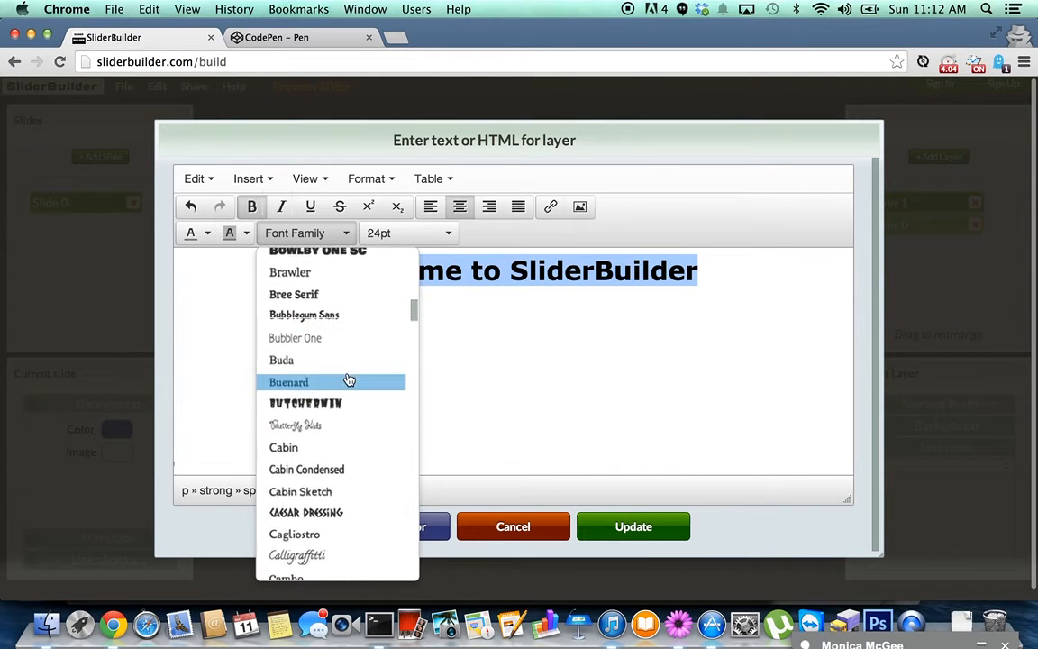
pyautogui.scroll(-4, 349, 379)
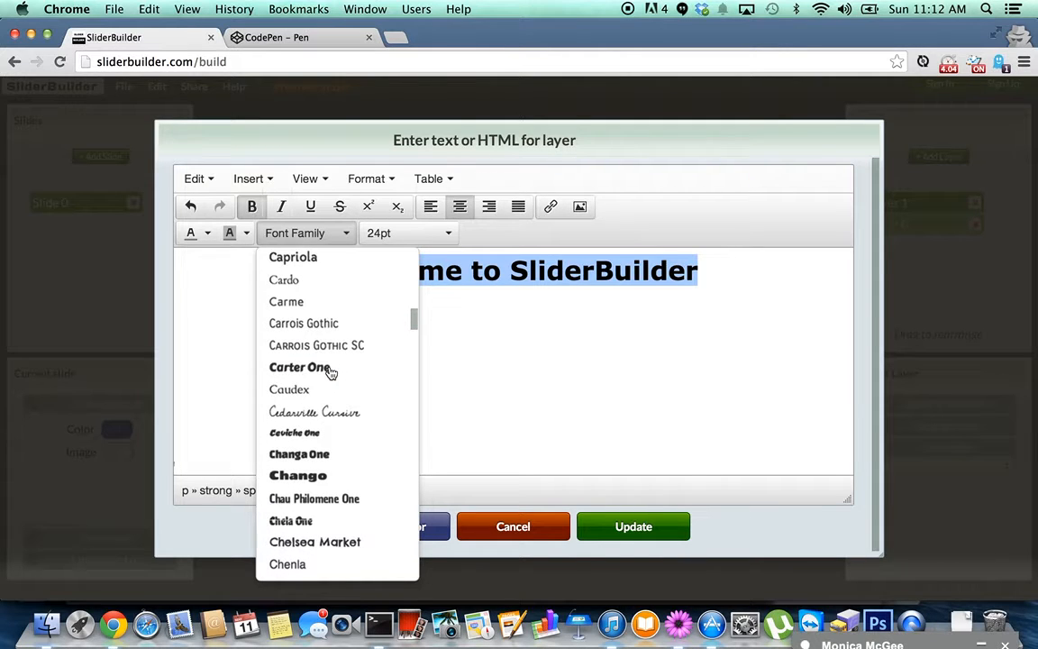
pyautogui.click(330, 372)
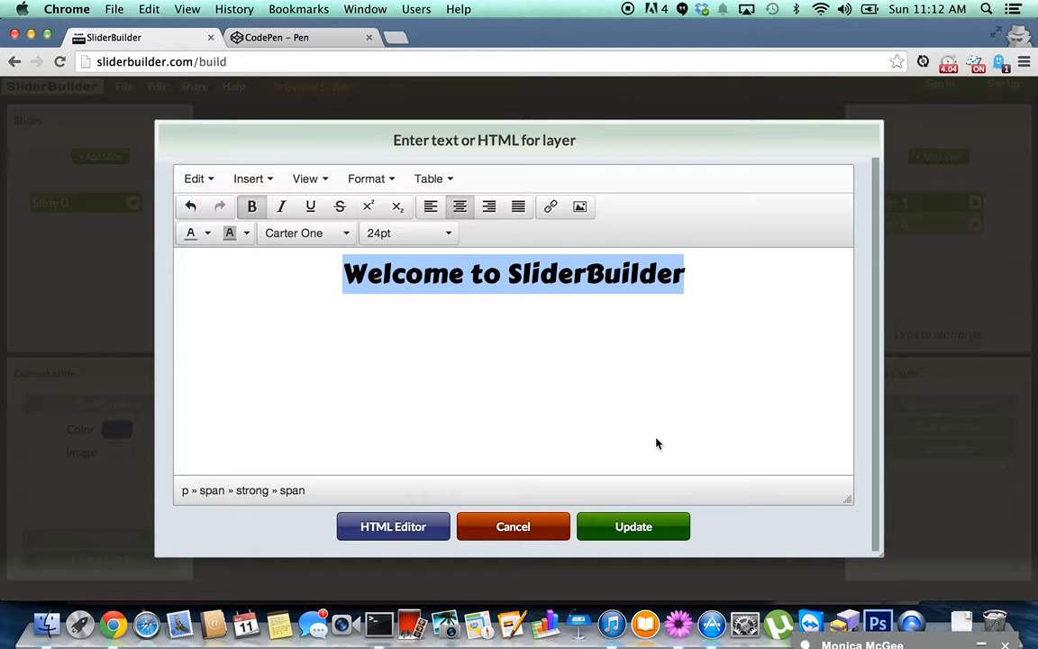
pyautogui.click(352, 275)
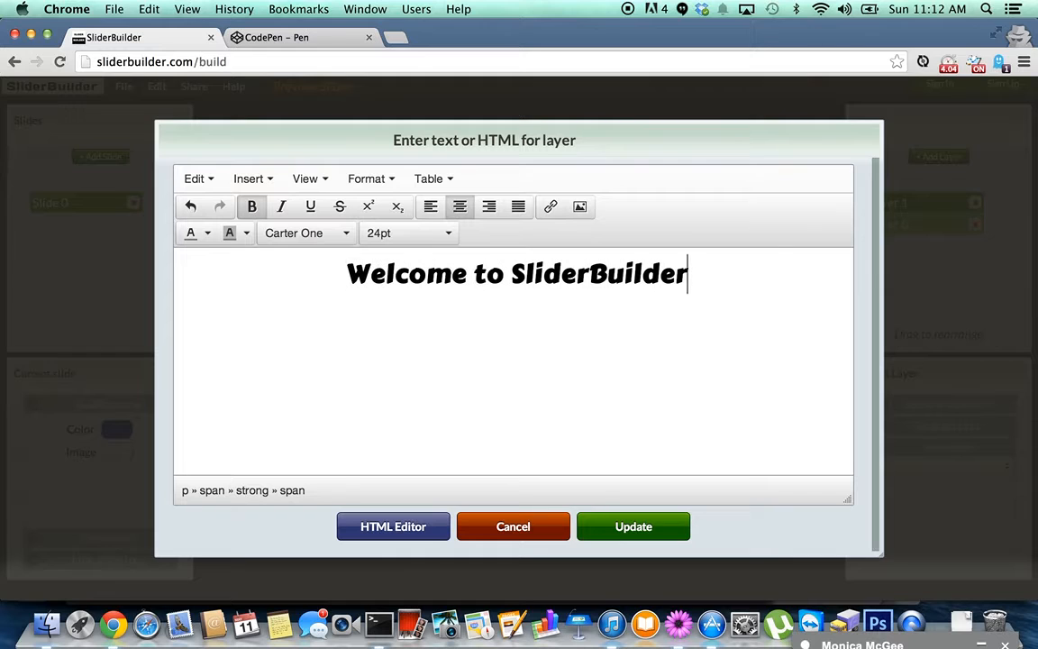
# Colour the whole heading yellow and apply the text changes to the layer.
pyautogui.click(209, 235)
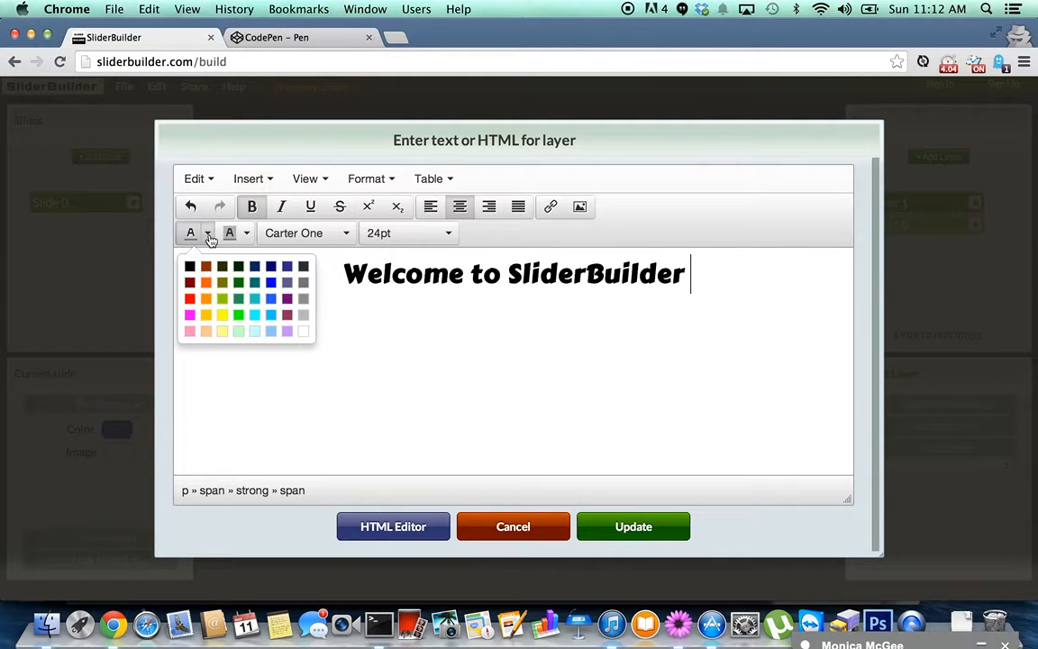
pyautogui.click(222, 321)
pyautogui.tripleClick(339, 270)
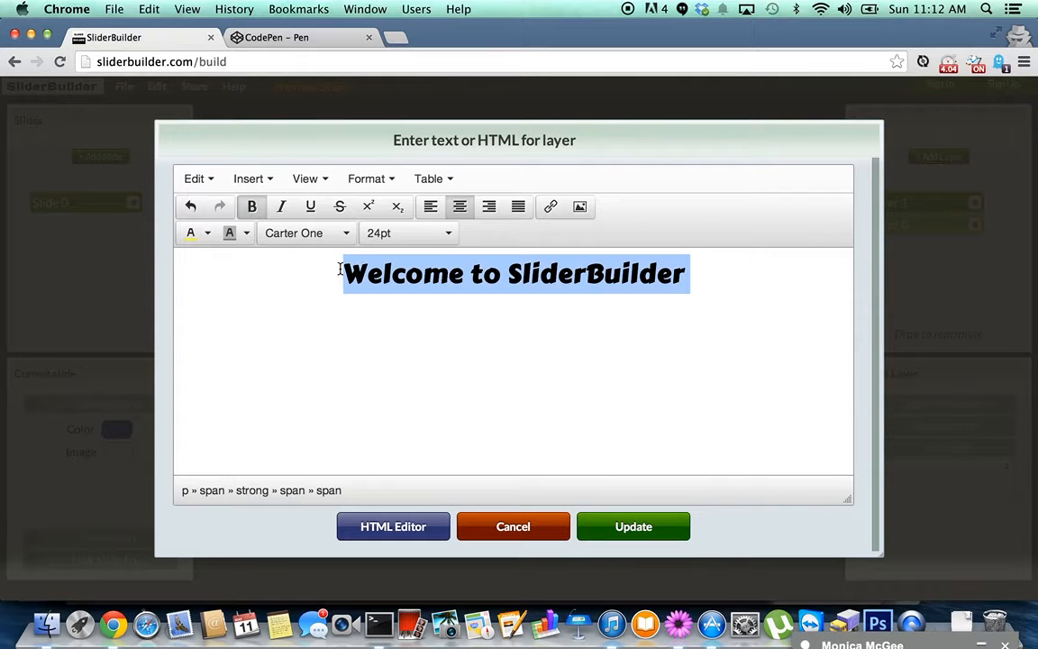
pyautogui.click(192, 234)
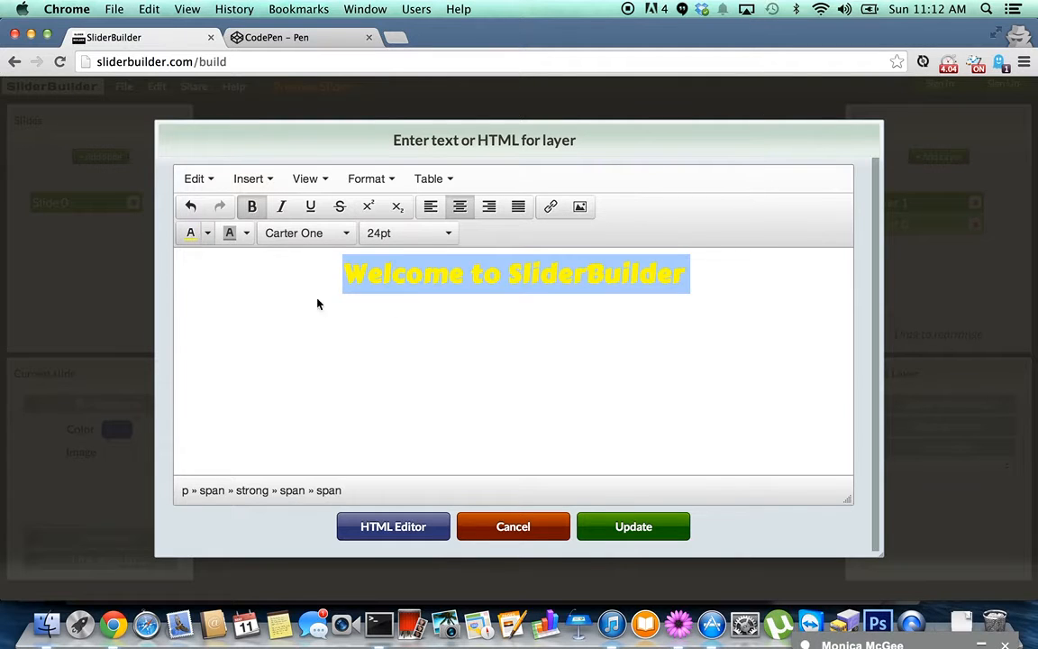
pyautogui.click(636, 530)
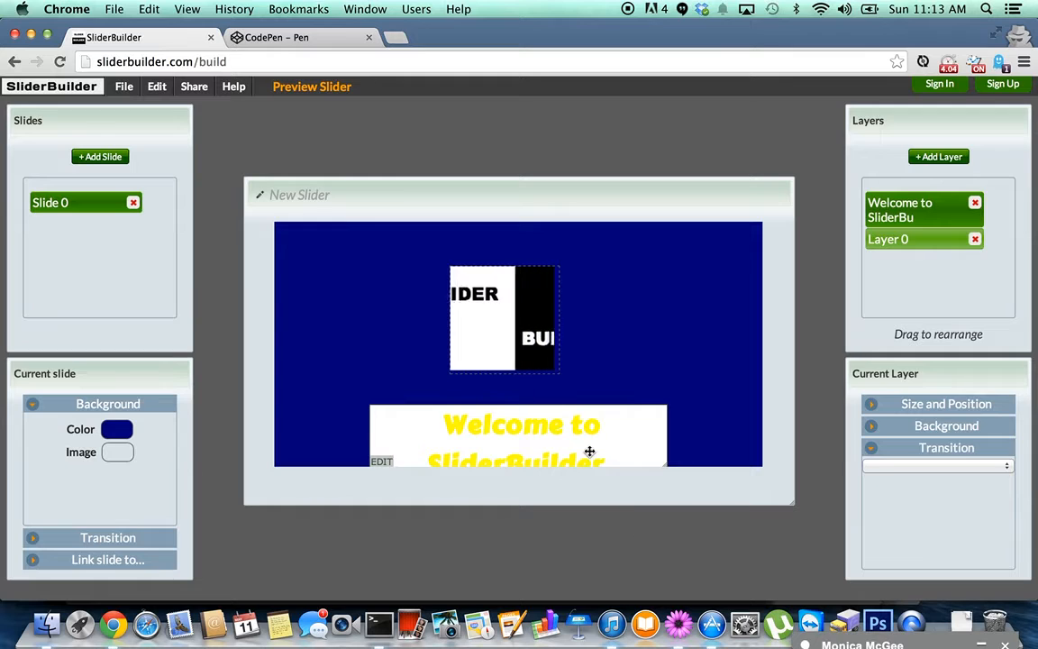
# Move and widen the text layer so the heading fits on one line near the slide bottom.
pyautogui.moveTo(589, 452); pyautogui.dragTo(509, 432)
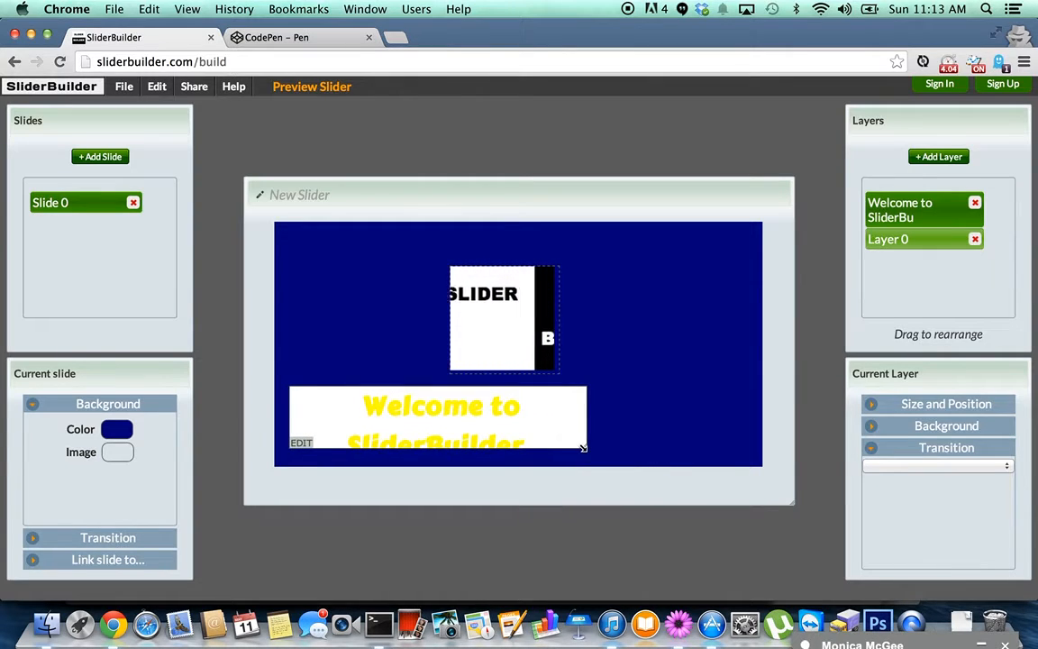
pyautogui.moveTo(583, 448); pyautogui.dragTo(732, 440)
pyautogui.moveTo(651, 415); pyautogui.dragTo(657, 432)
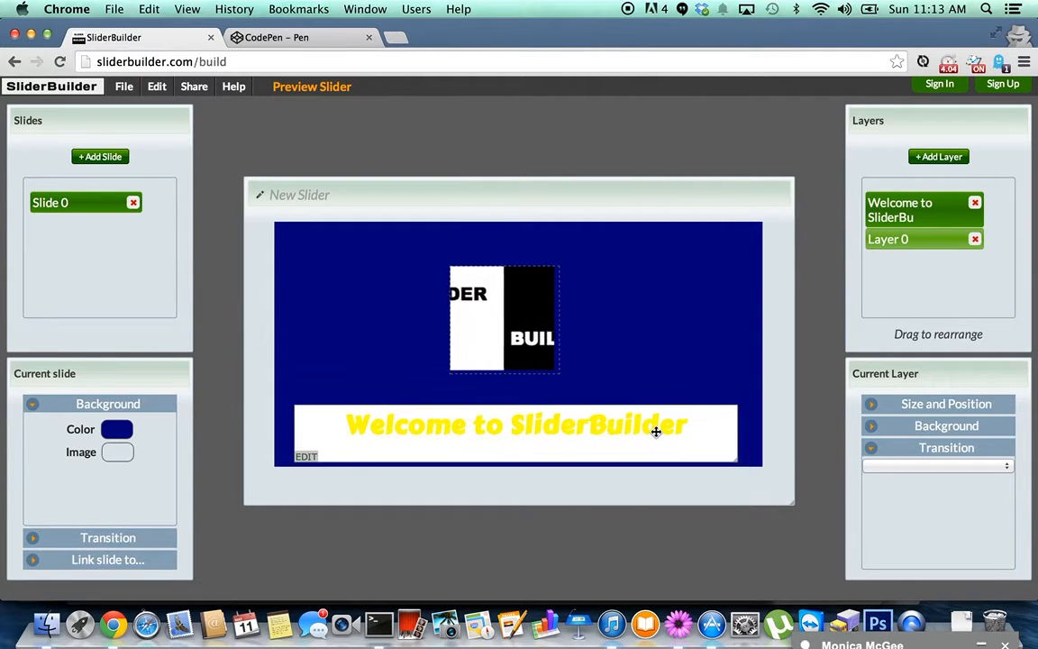
# Give the welcome text layer a transparent background and the L transition.
pyautogui.click(928, 433)
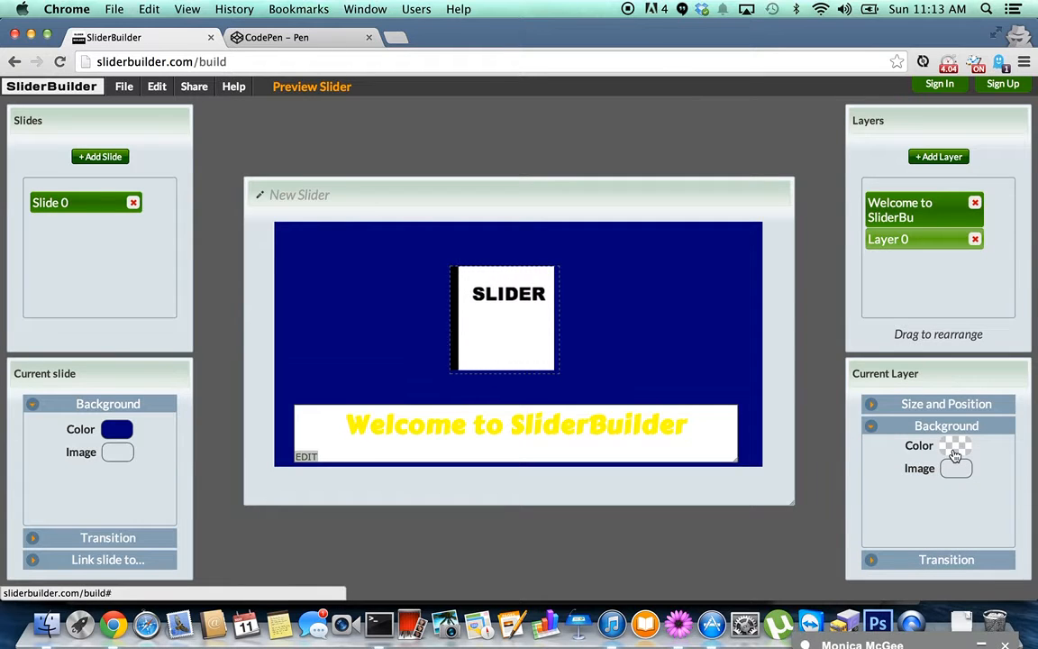
pyautogui.click(953, 451)
pyautogui.click(715, 430)
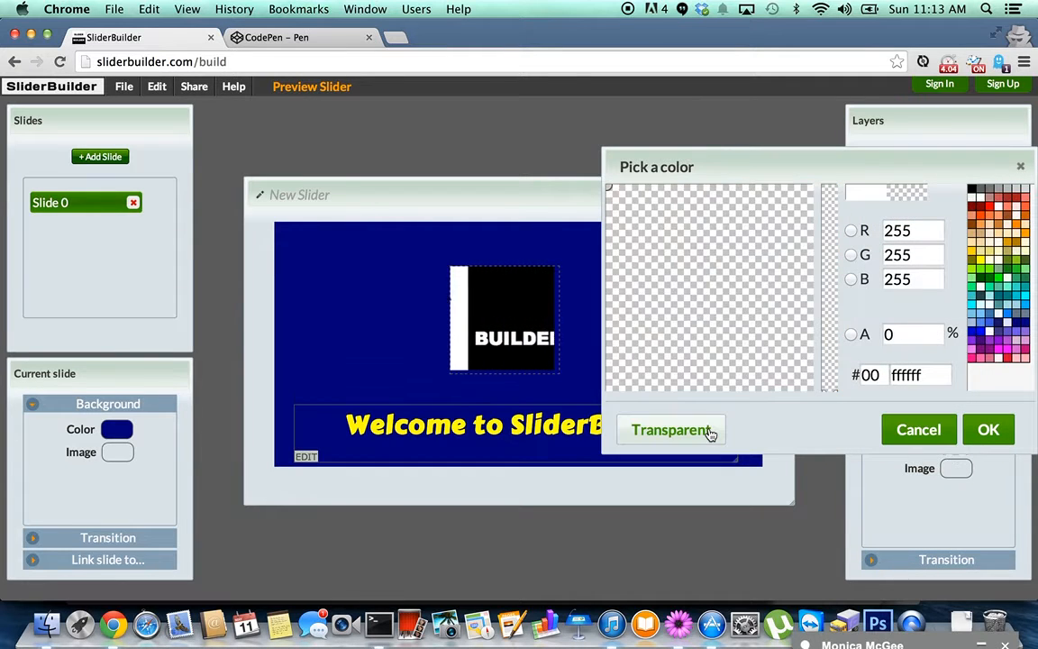
pyautogui.click(988, 429)
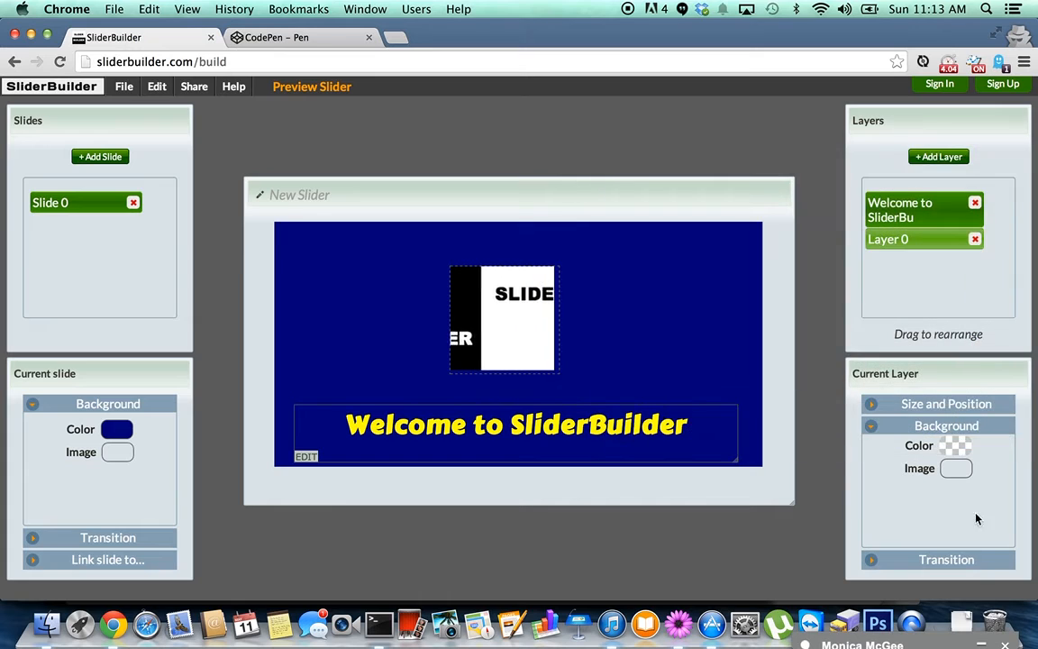
pyautogui.click(964, 572)
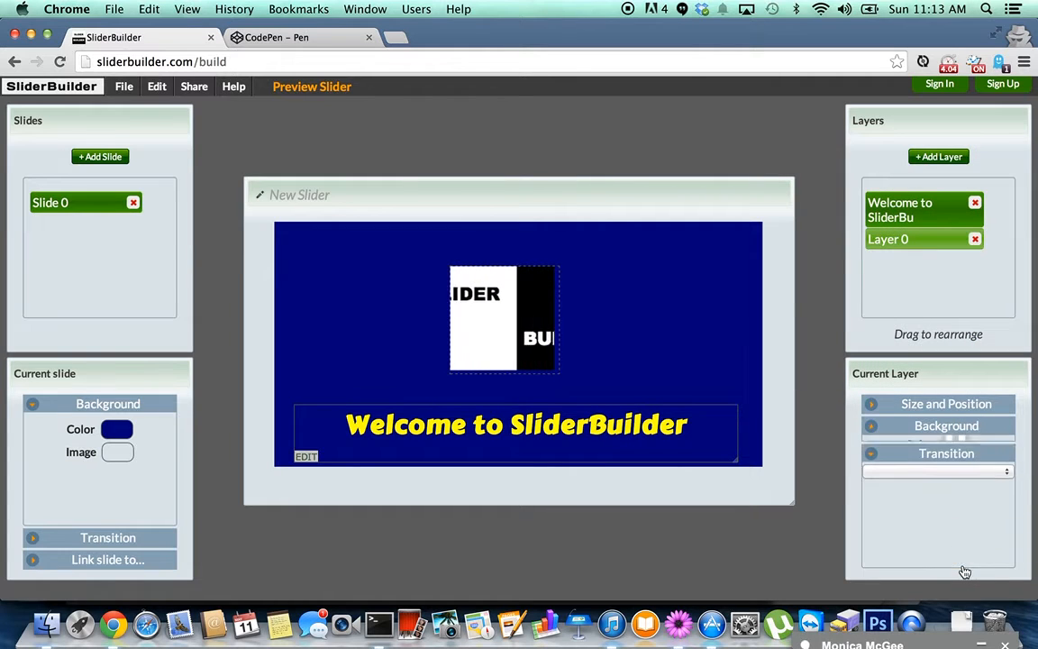
pyautogui.click(951, 470)
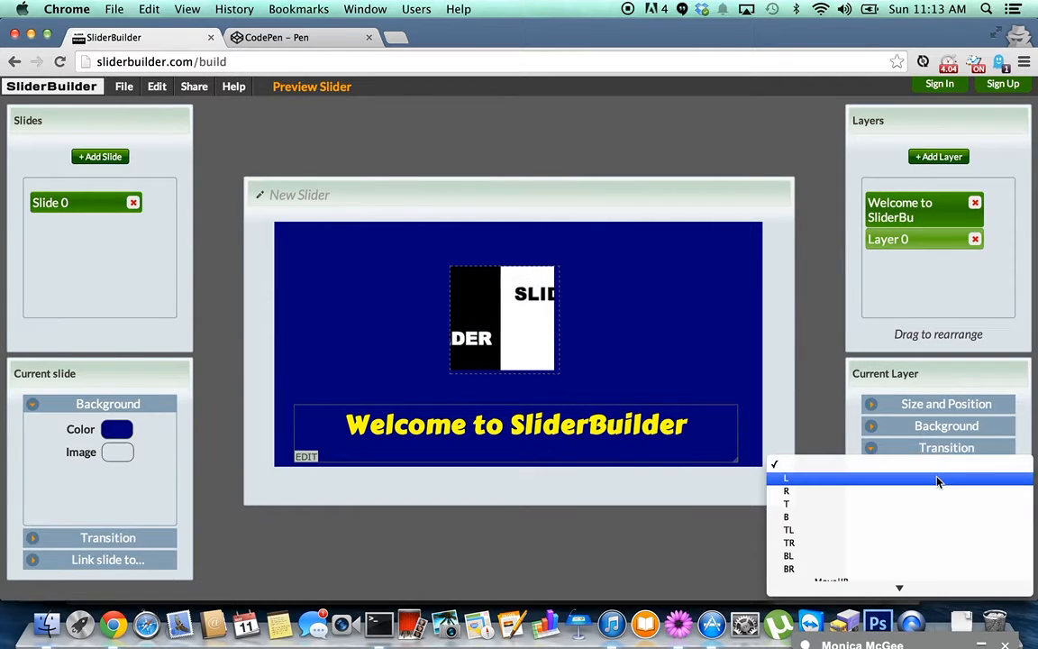
pyautogui.click(938, 479)
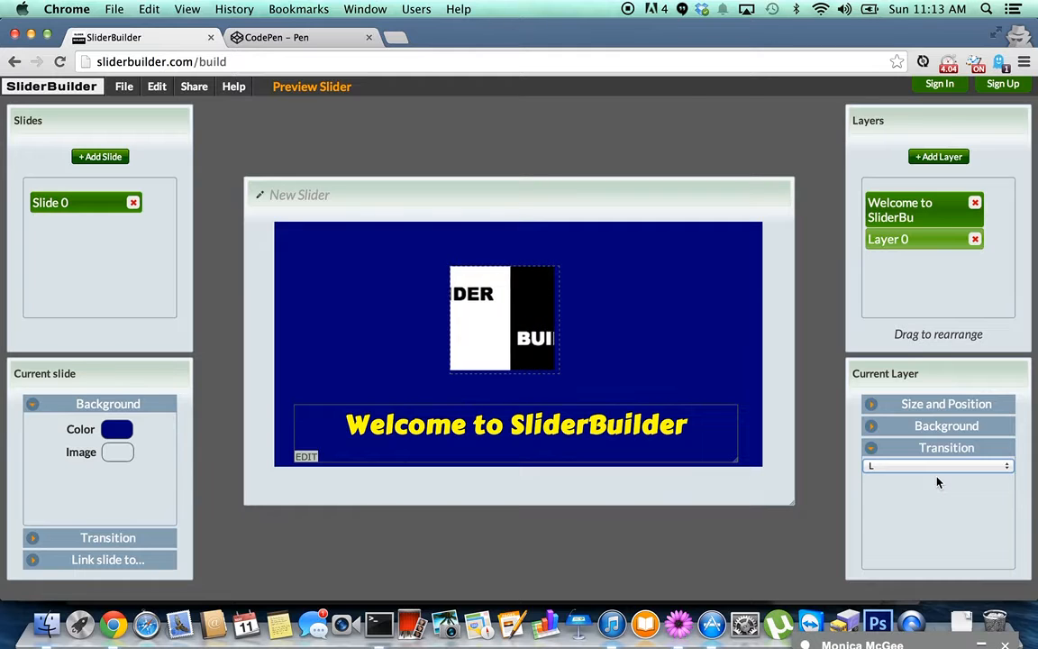
# Set the slide's transition effect to Doors.
pyautogui.click(140, 539)
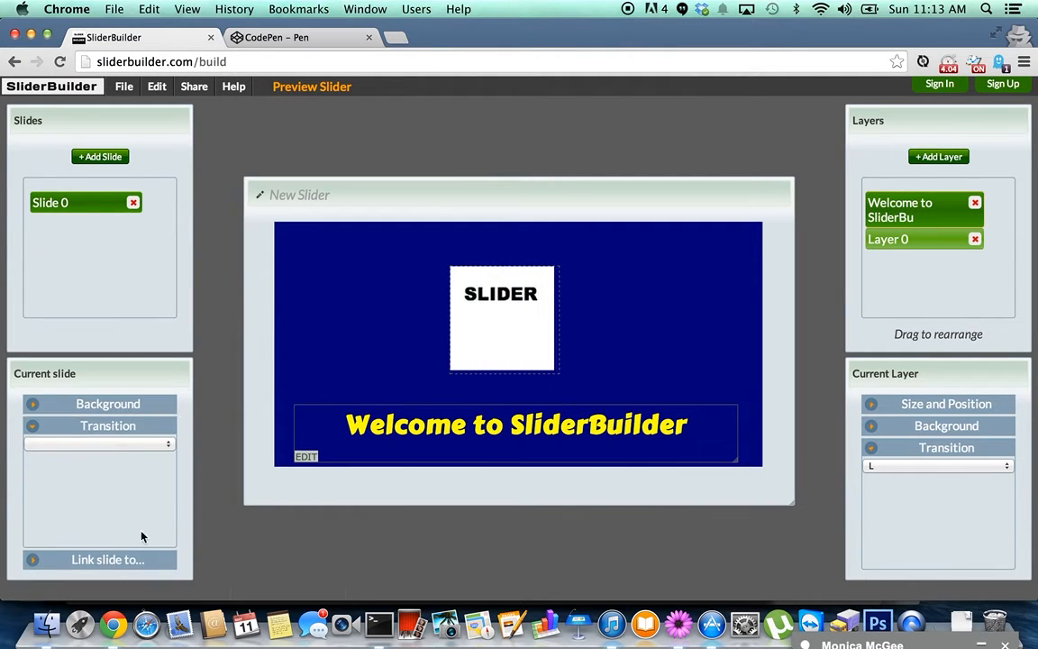
pyautogui.click(135, 445)
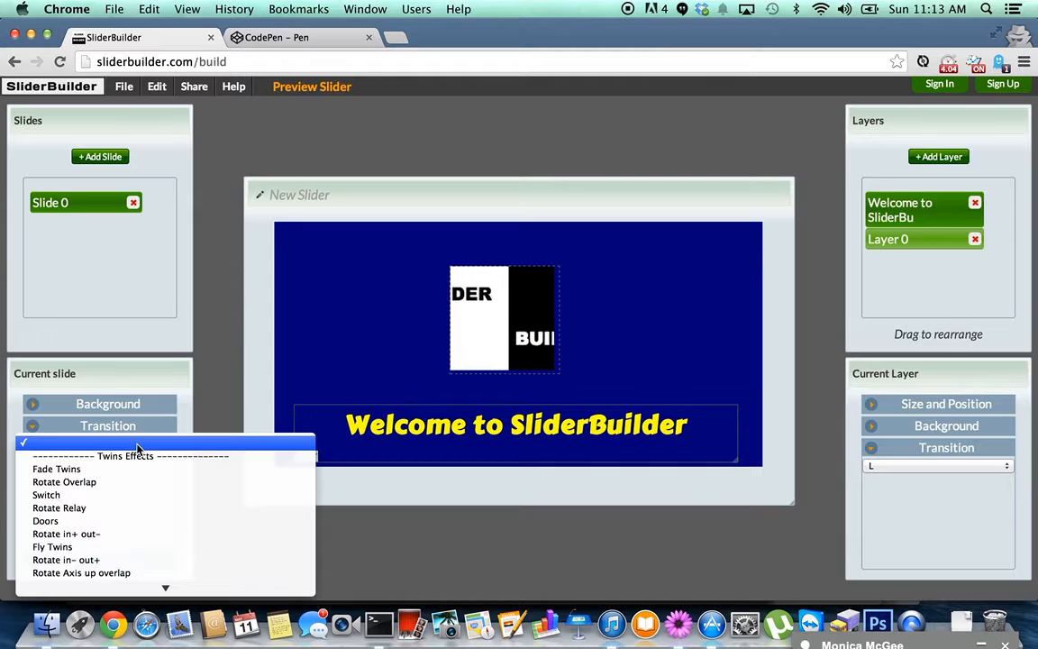
pyautogui.click(128, 521)
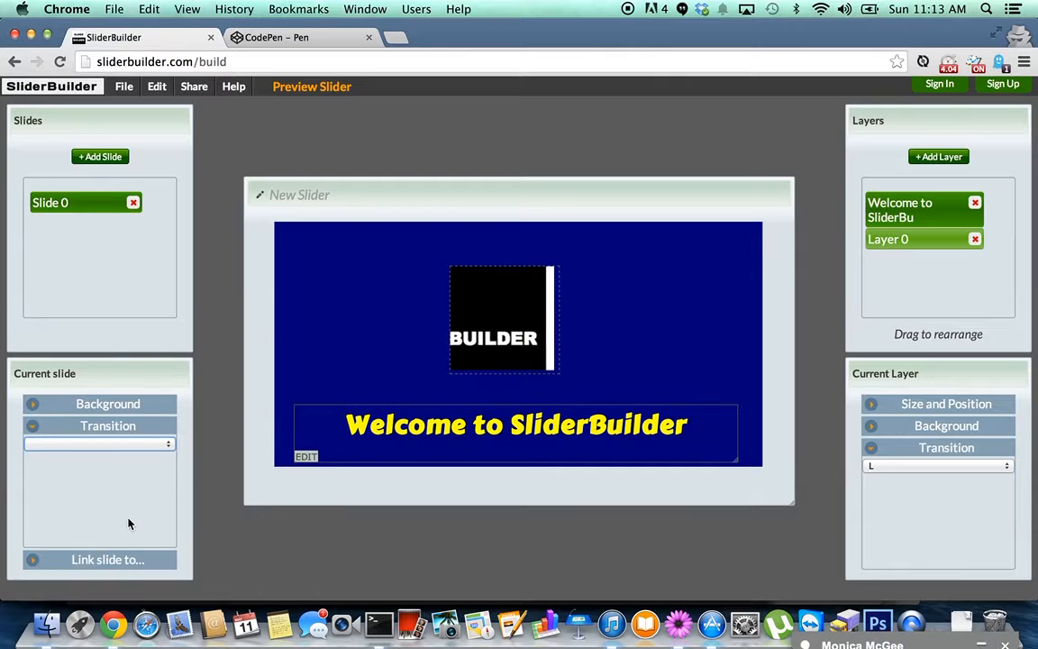
# Add a blank Slide 1 and check its background image options.
pyautogui.click(100, 157)
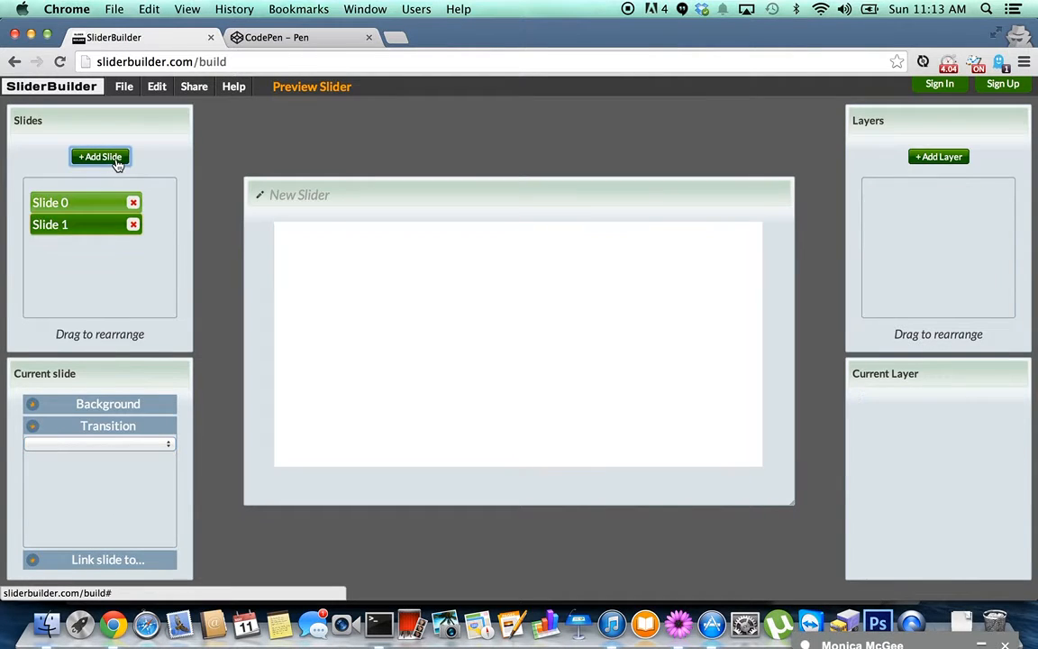
pyautogui.click(134, 405)
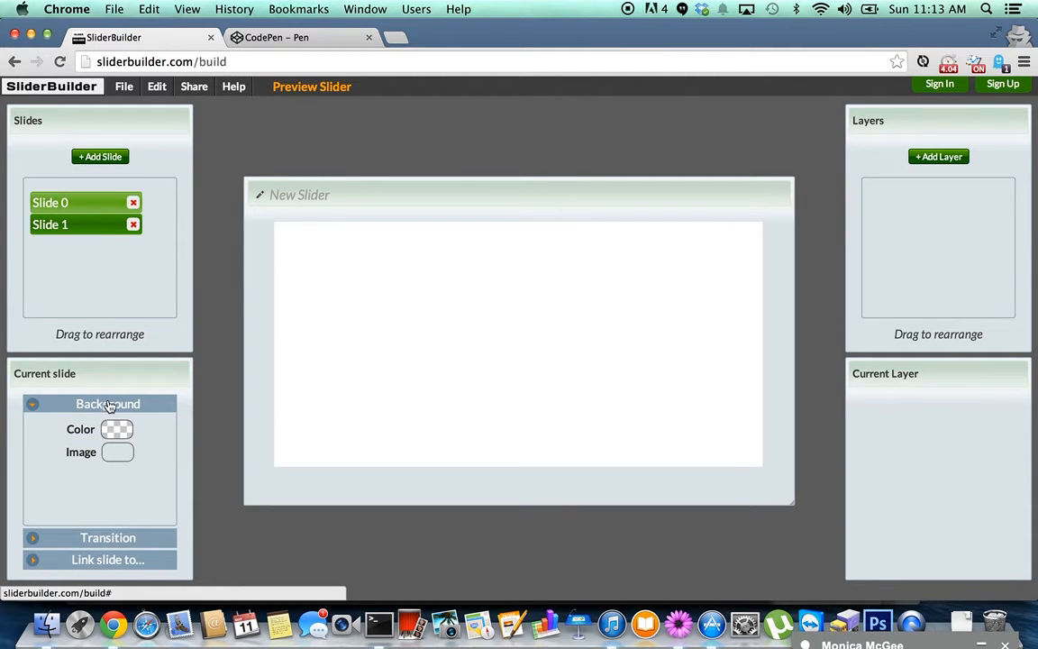
pyautogui.click(117, 452)
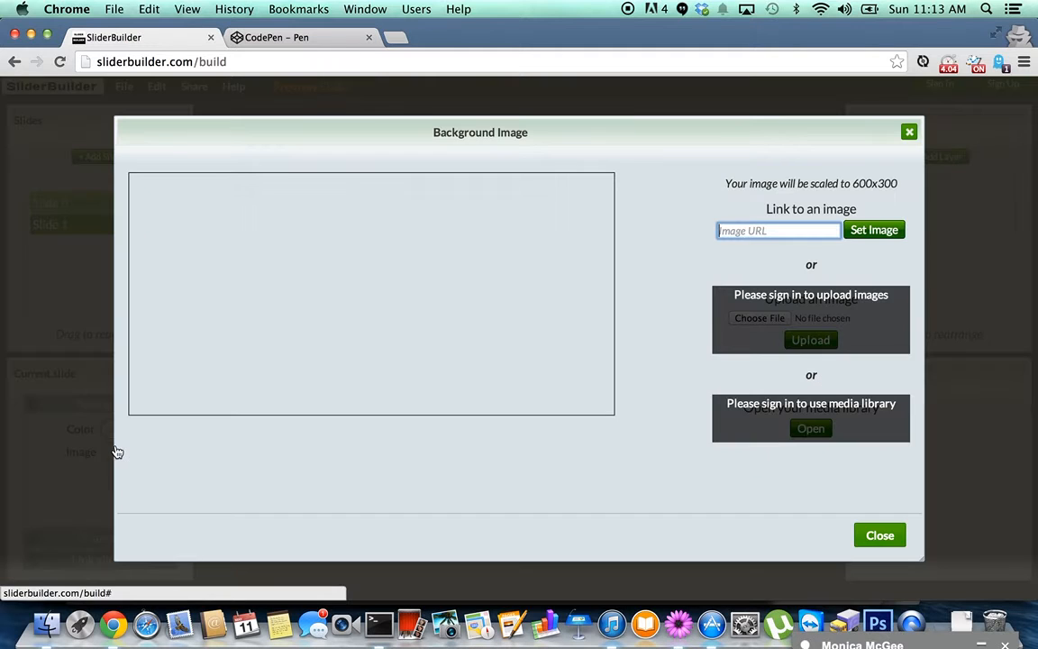
pyautogui.click(909, 135)
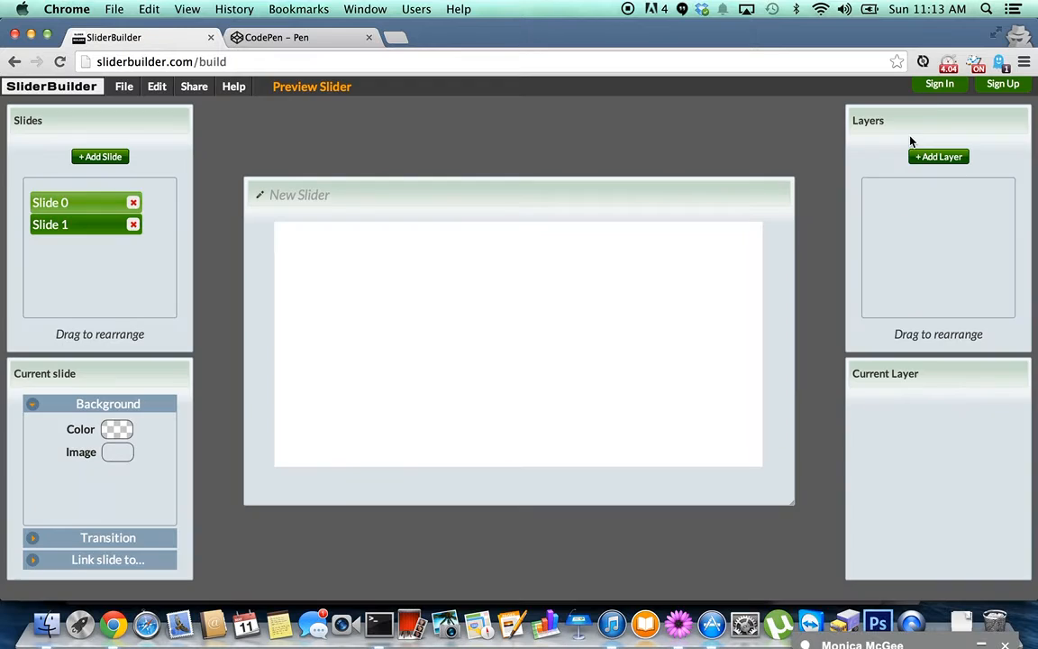
# Sign in with the account e-mail and password.
pyautogui.click(940, 84)
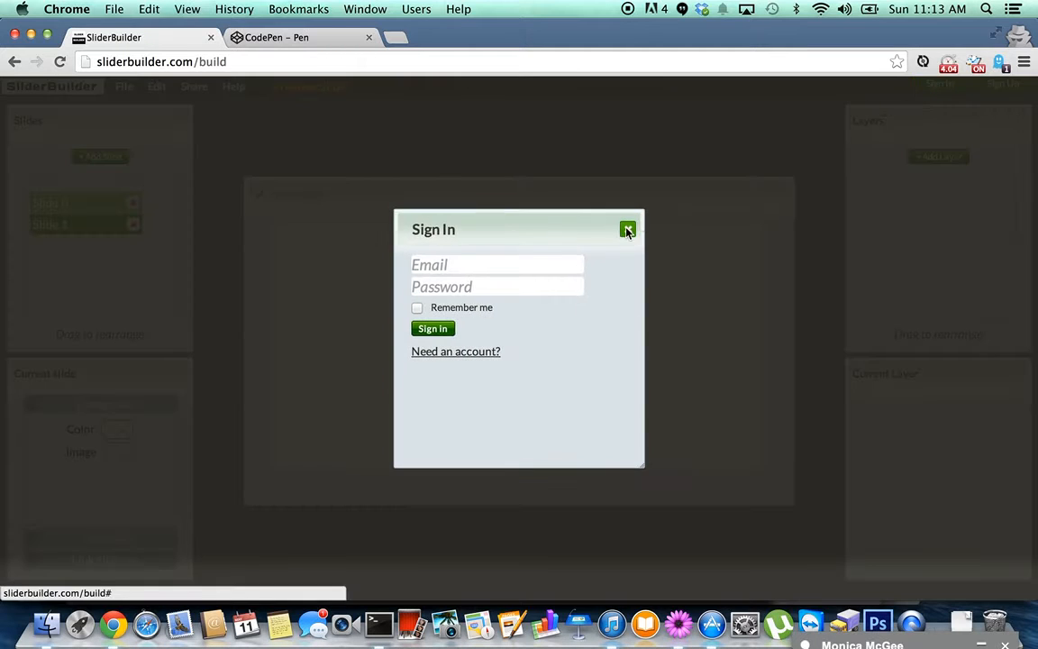
pyautogui.click(545, 266)
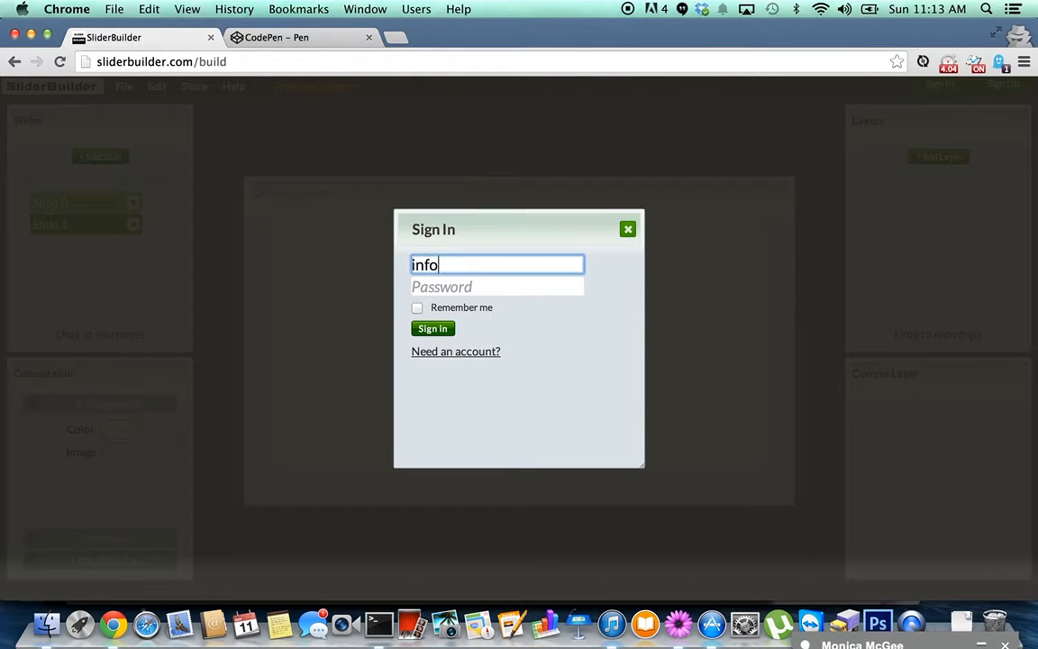
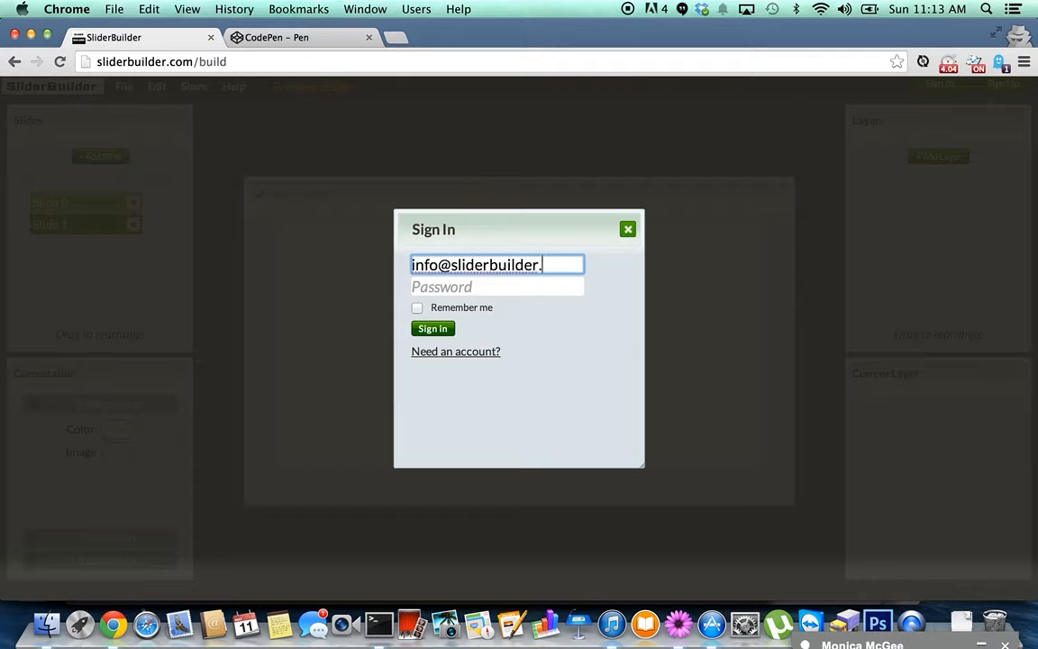
pyautogui.press('Tab')
pyautogui.write('•••')
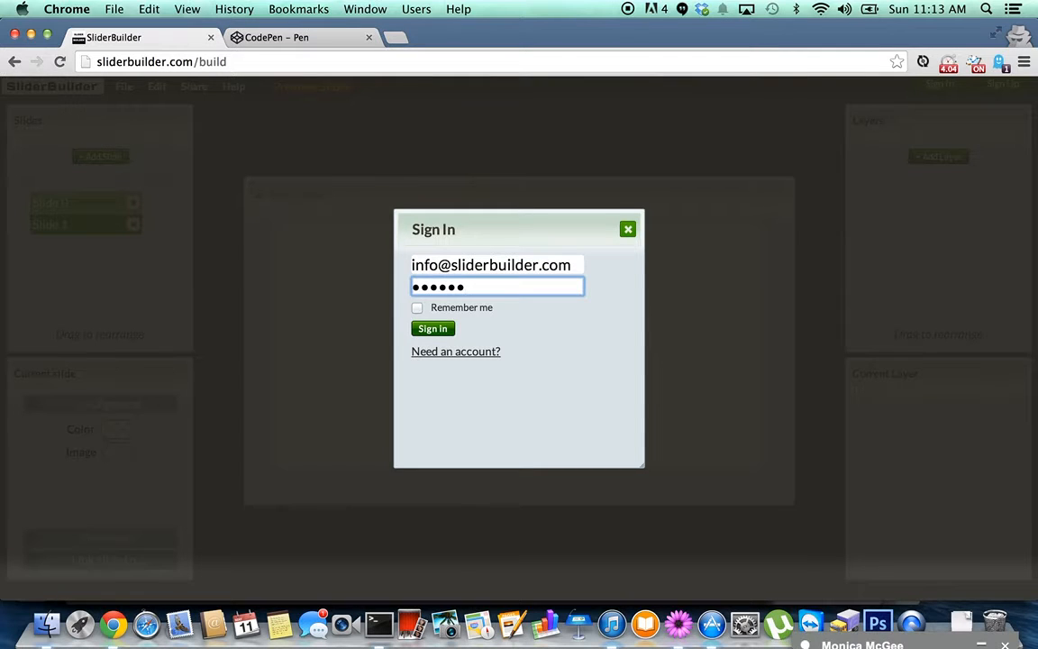
pyautogui.press('Return')
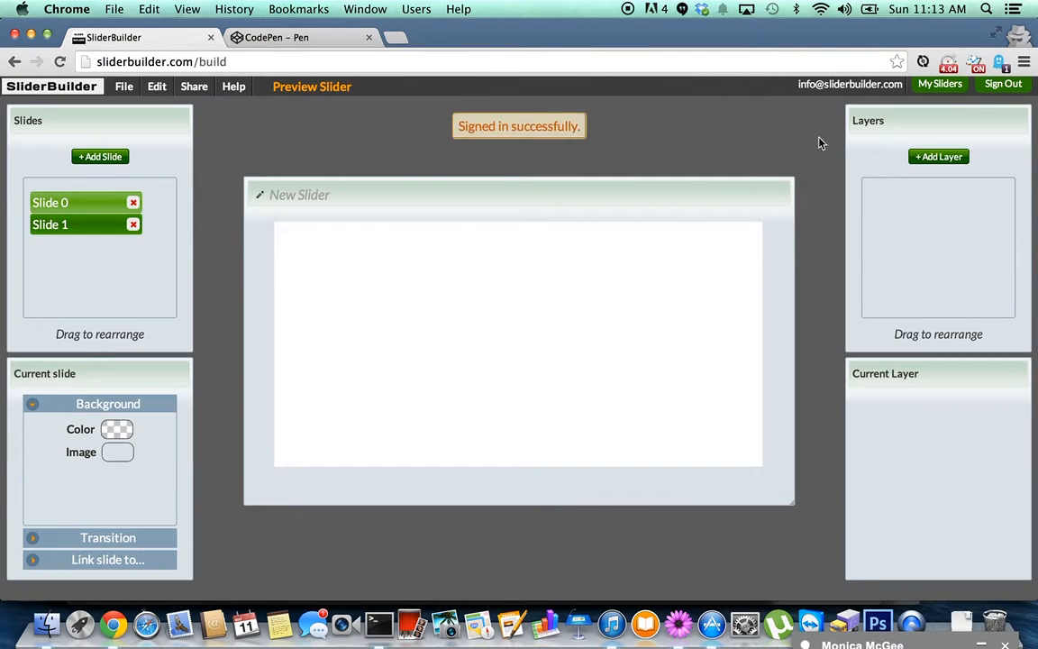
# Upload zen-garden.jpg as Slide 1's background image.
pyautogui.click(121, 456)
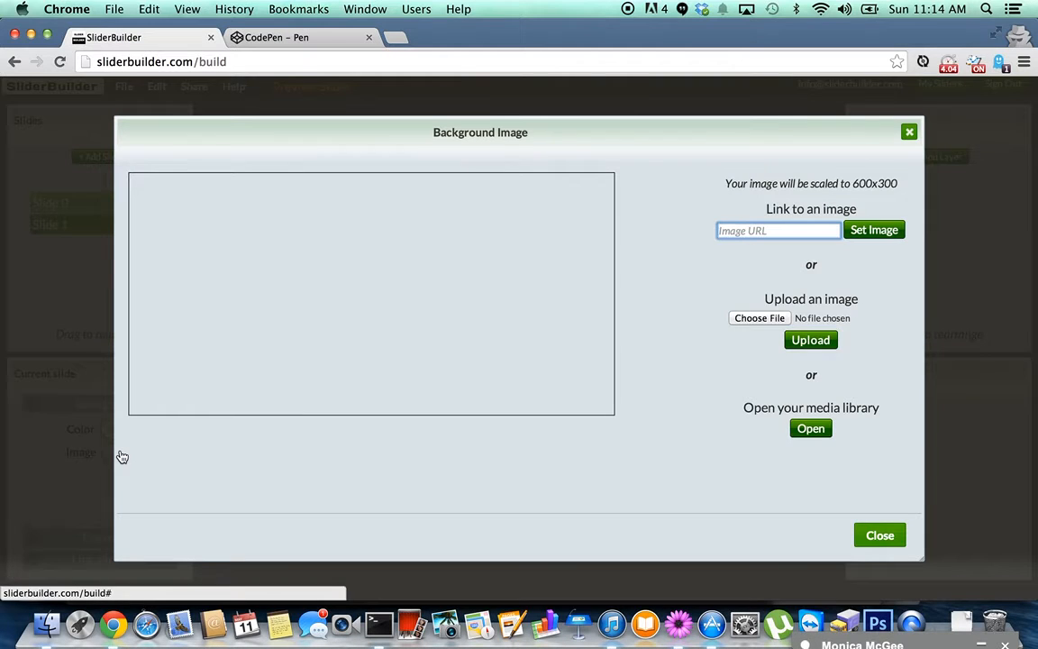
pyautogui.click(757, 321)
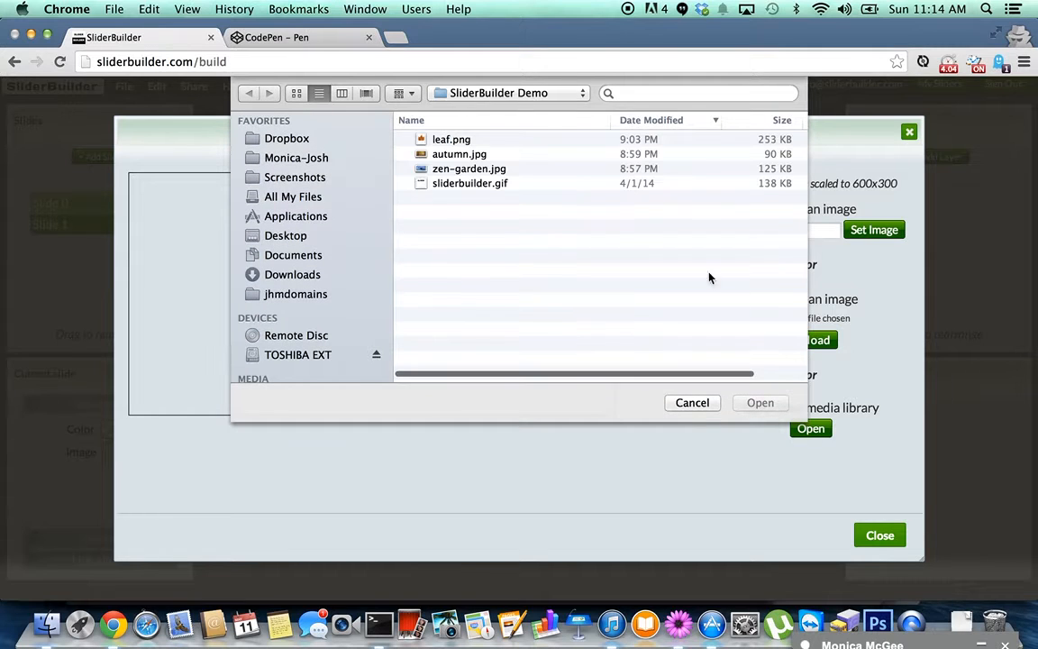
pyautogui.doubleClick(495, 171)
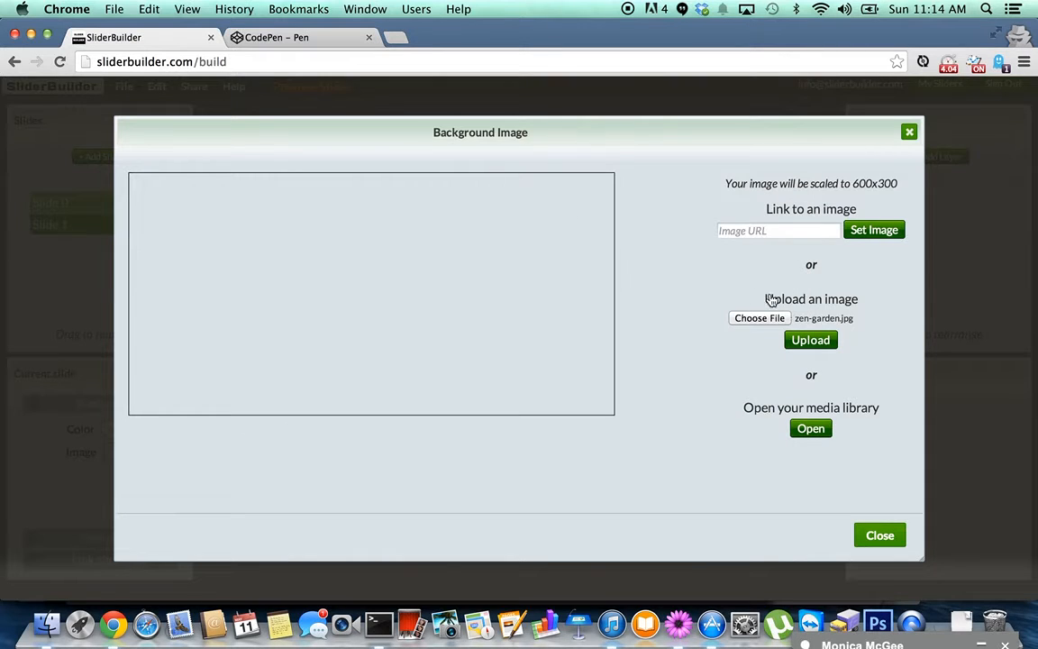
pyautogui.click(811, 341)
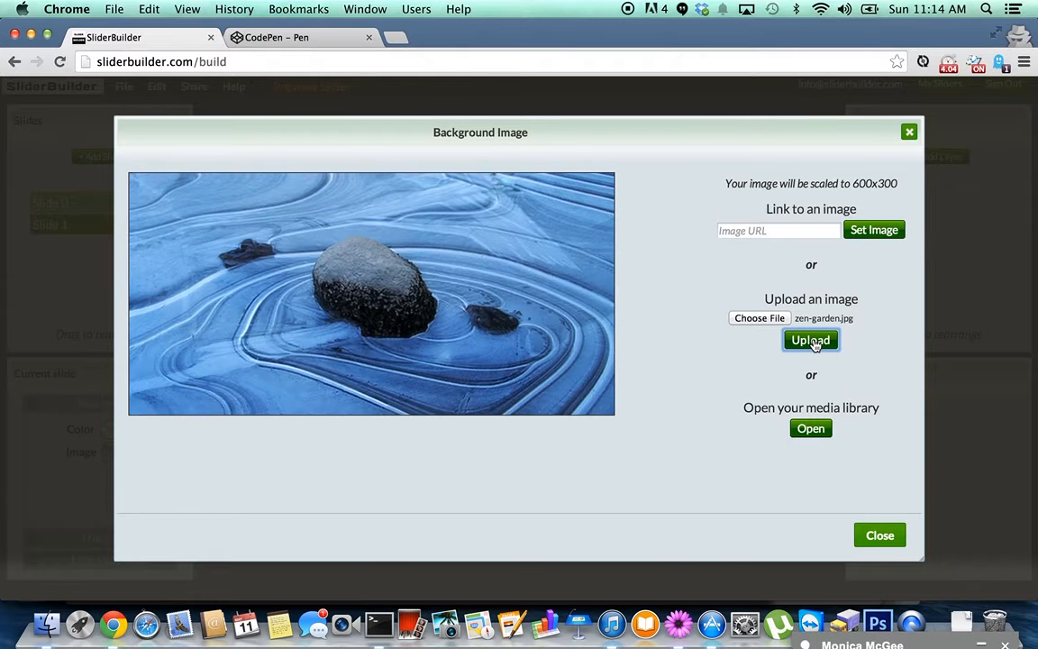
pyautogui.click(880, 537)
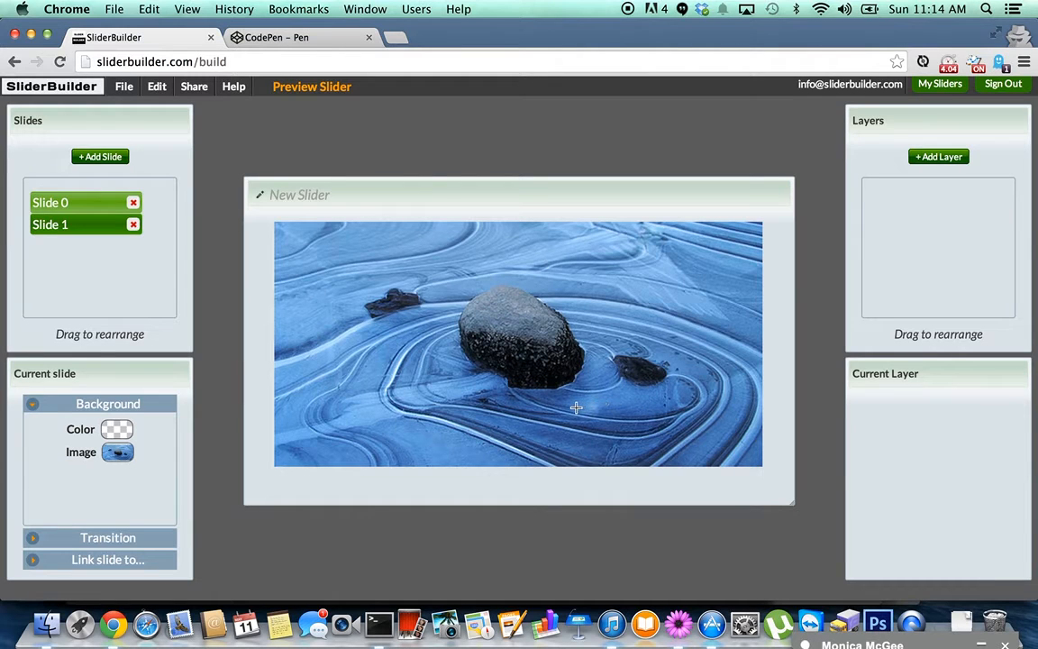
# Draw a layer in the slide's lower-right corner and type 'Zen Garden' into it.
pyautogui.moveTo(566, 410); pyautogui.dragTo(771, 459)
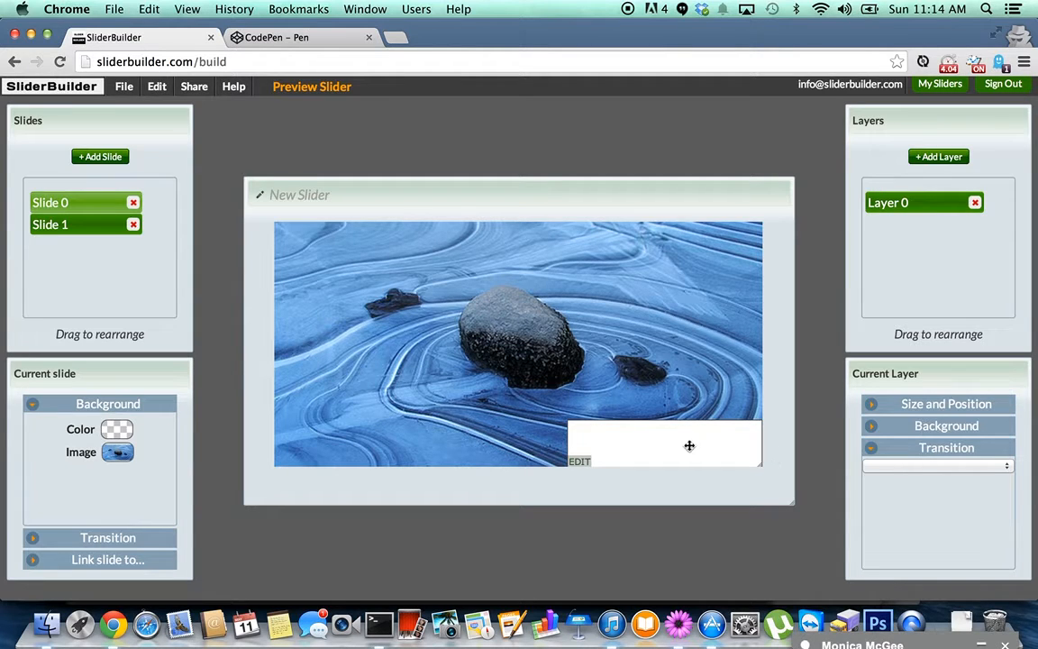
pyautogui.doubleClick(641, 446)
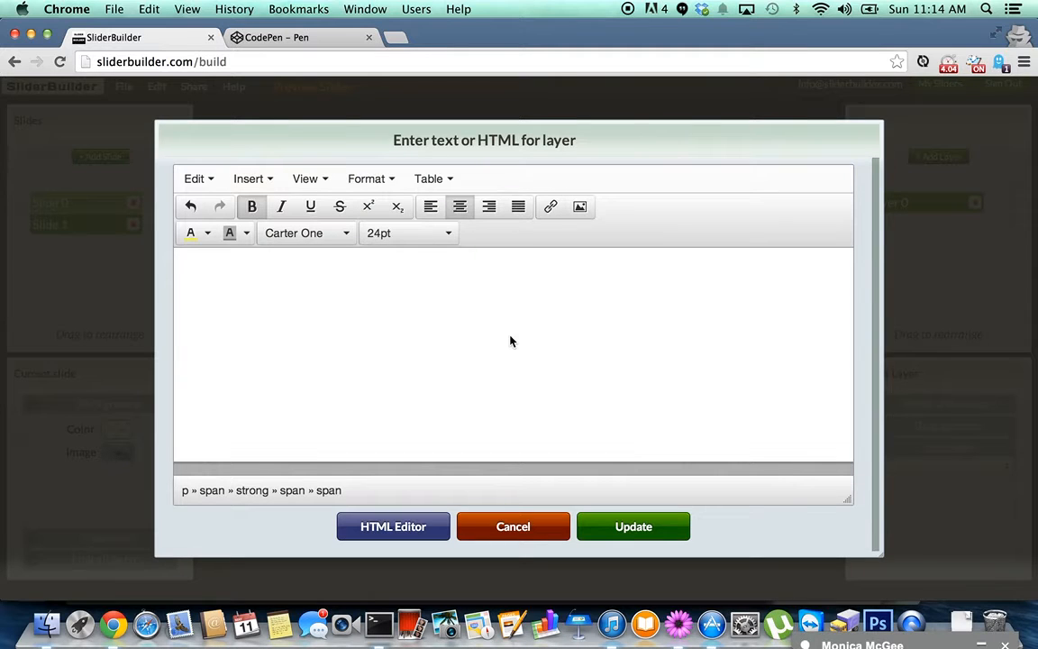
pyautogui.write('Zen Garden')
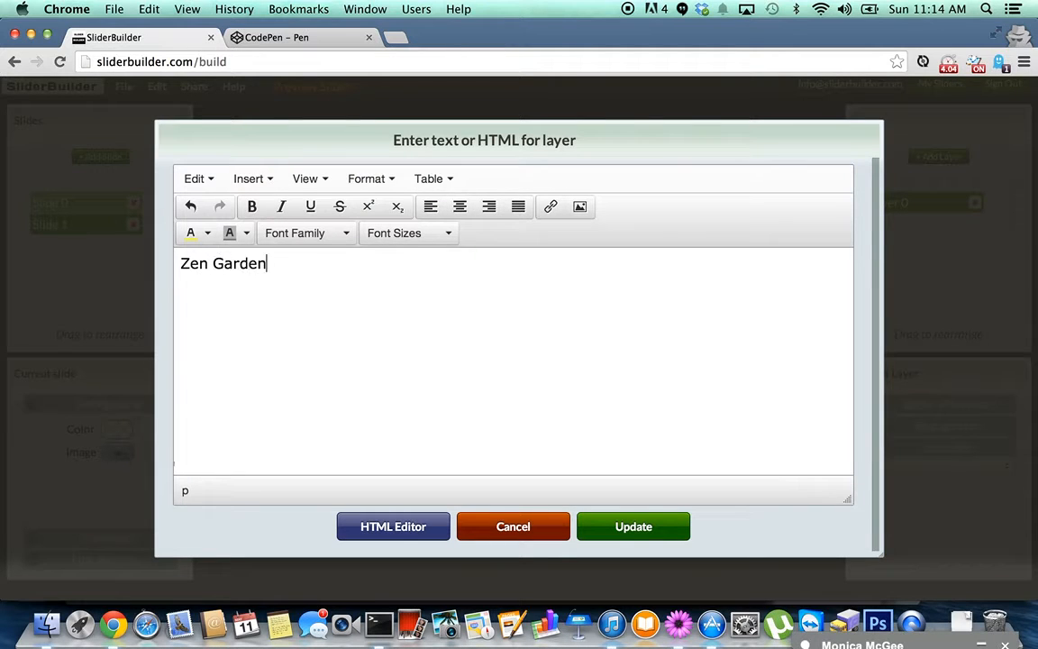
pyautogui.press('super+a')
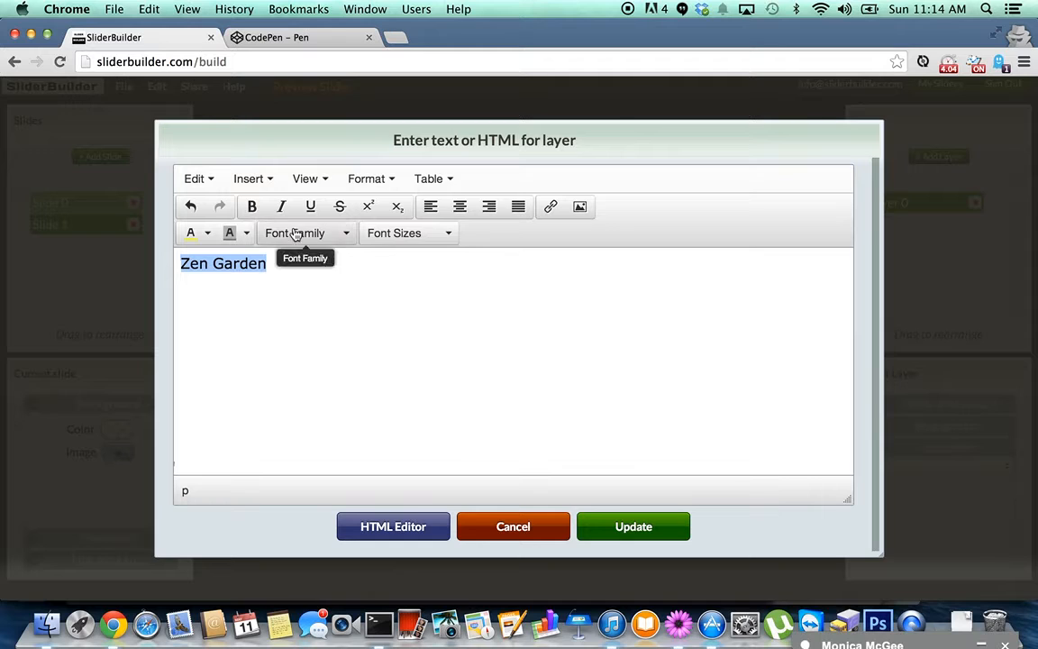
# Format the text as bold white 24pt Cinzel Decorative and apply it to the layer.
pyautogui.click(256, 208)
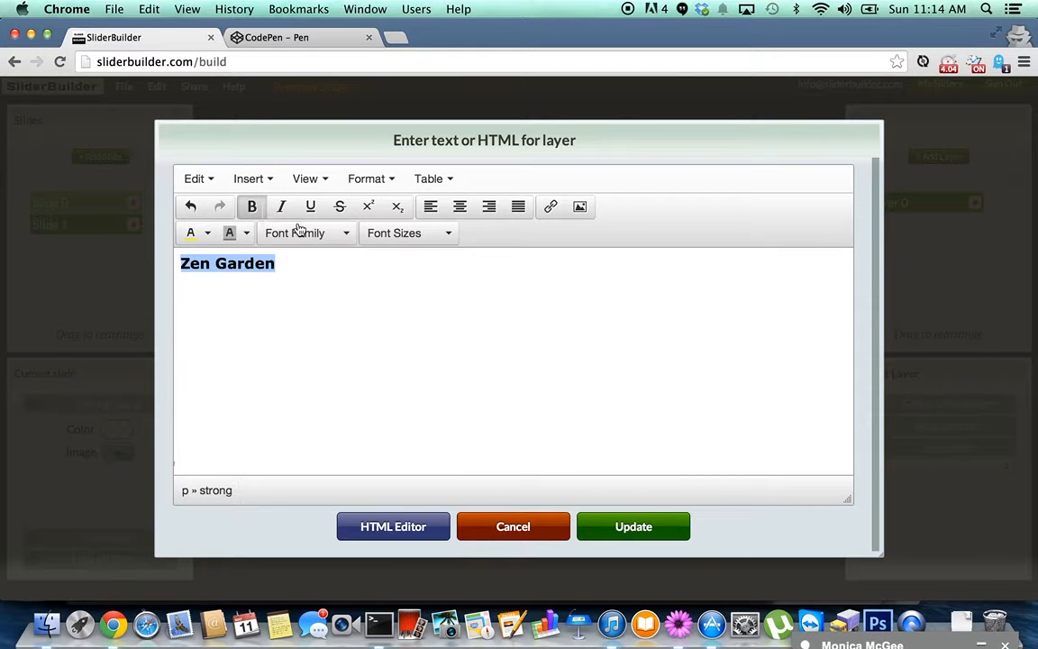
pyautogui.click(350, 235)
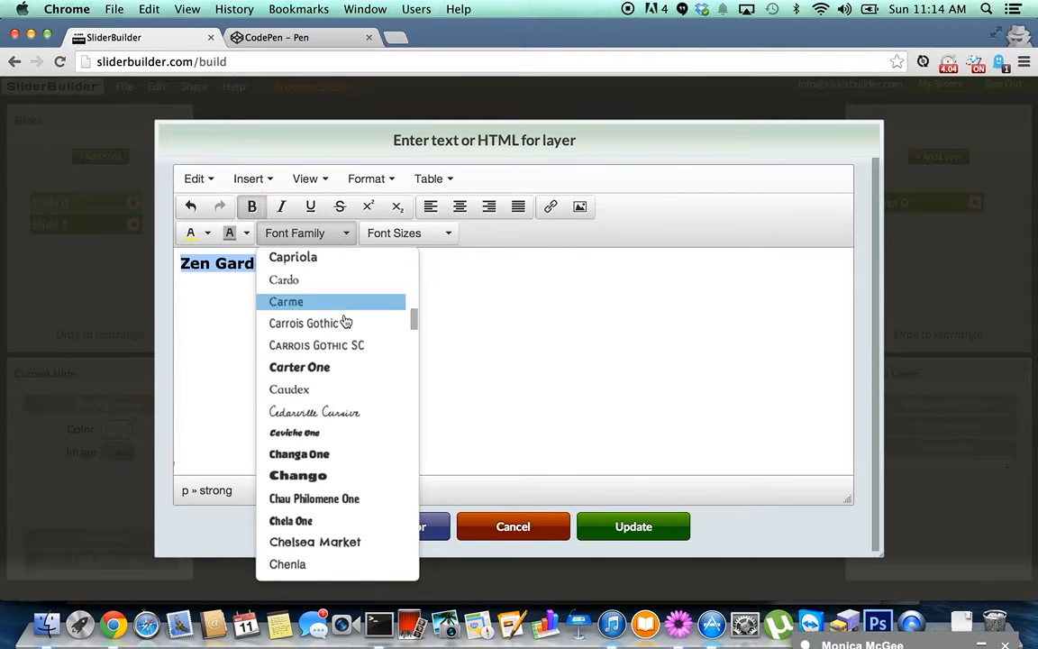
pyautogui.scroll(-5, 343, 322)
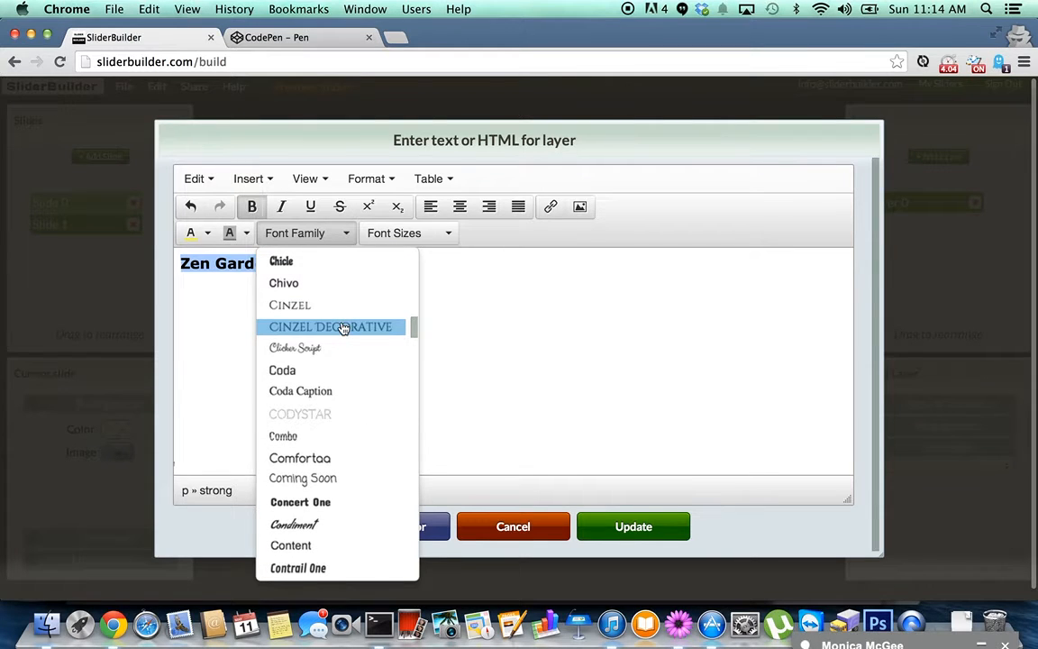
pyautogui.click(342, 328)
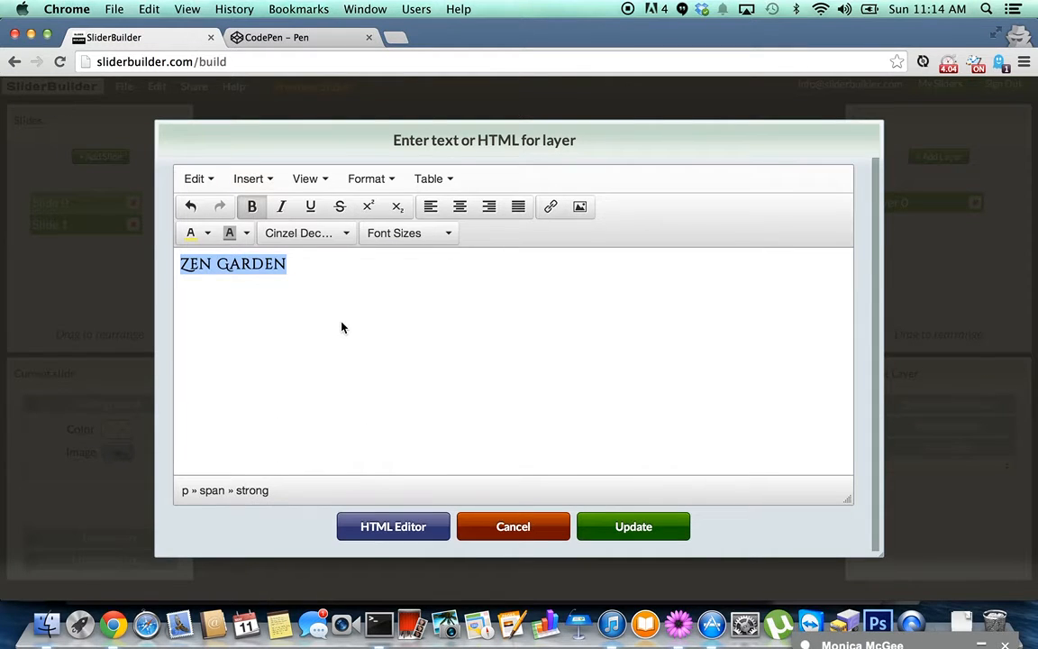
pyautogui.click(450, 236)
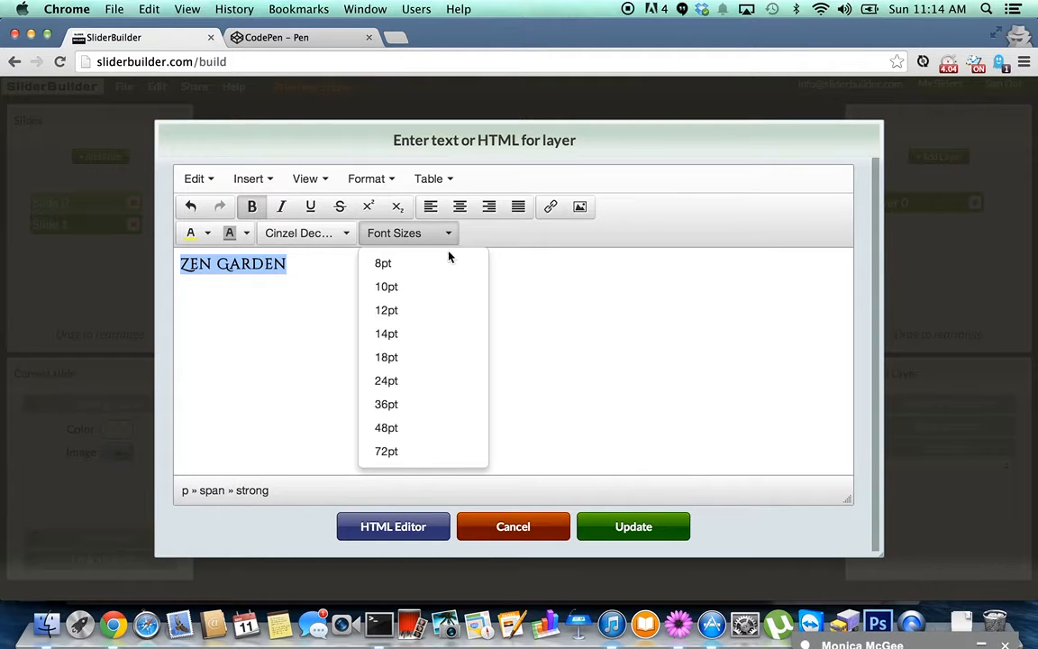
pyautogui.click(419, 380)
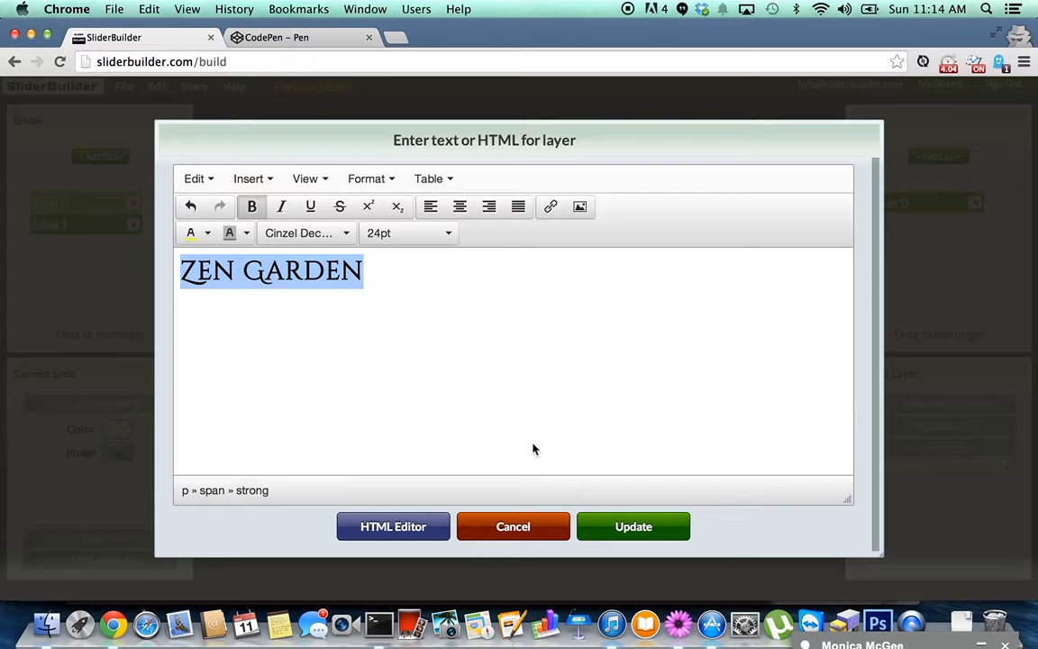
pyautogui.click(208, 233)
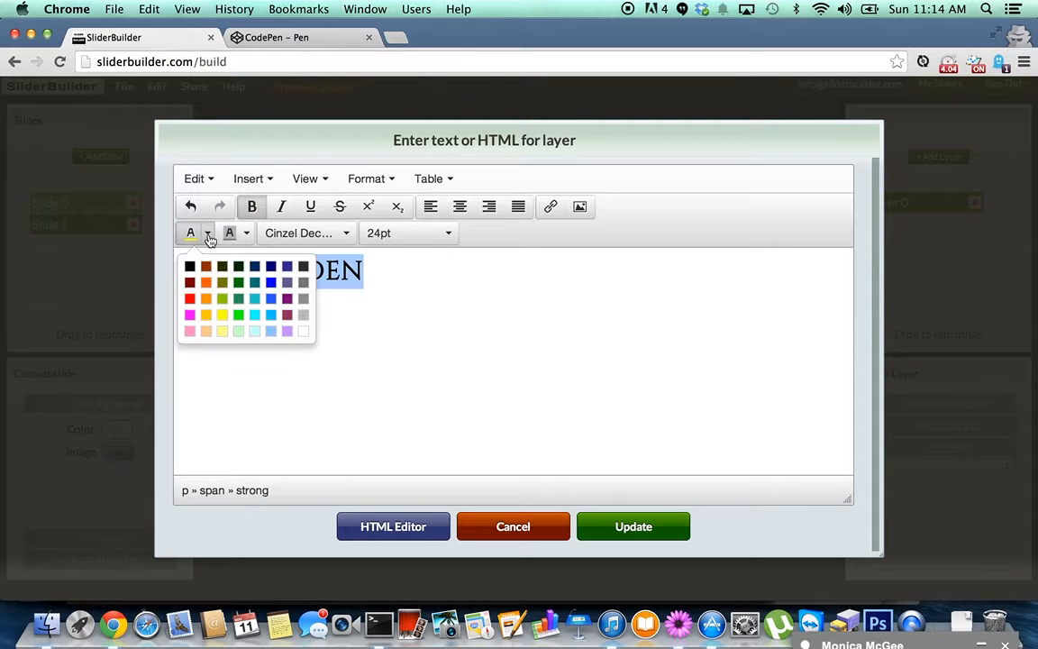
pyautogui.click(307, 333)
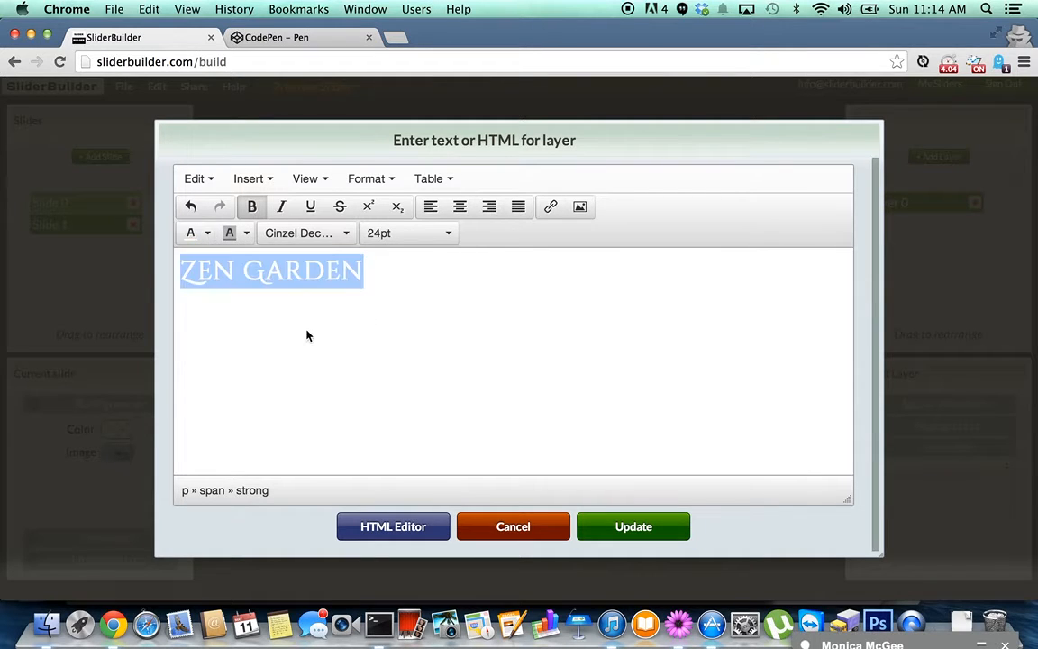
pyautogui.click(634, 528)
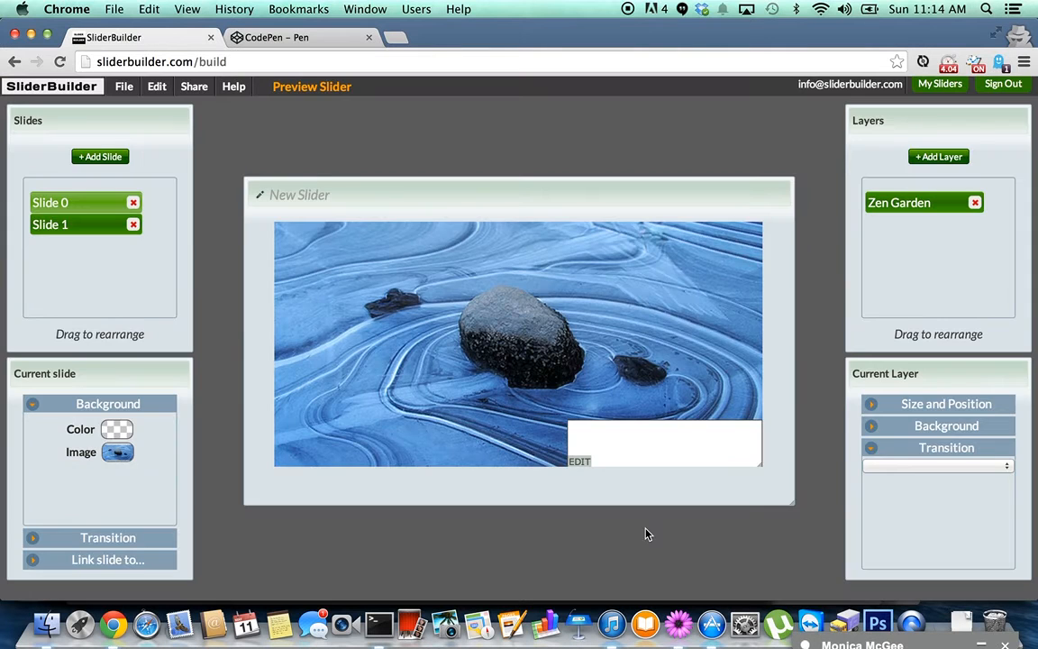
# Give the Zen Garden layer a solid black background, then shrink its box slightly and nudge it right and down.
pyautogui.click(942, 425)
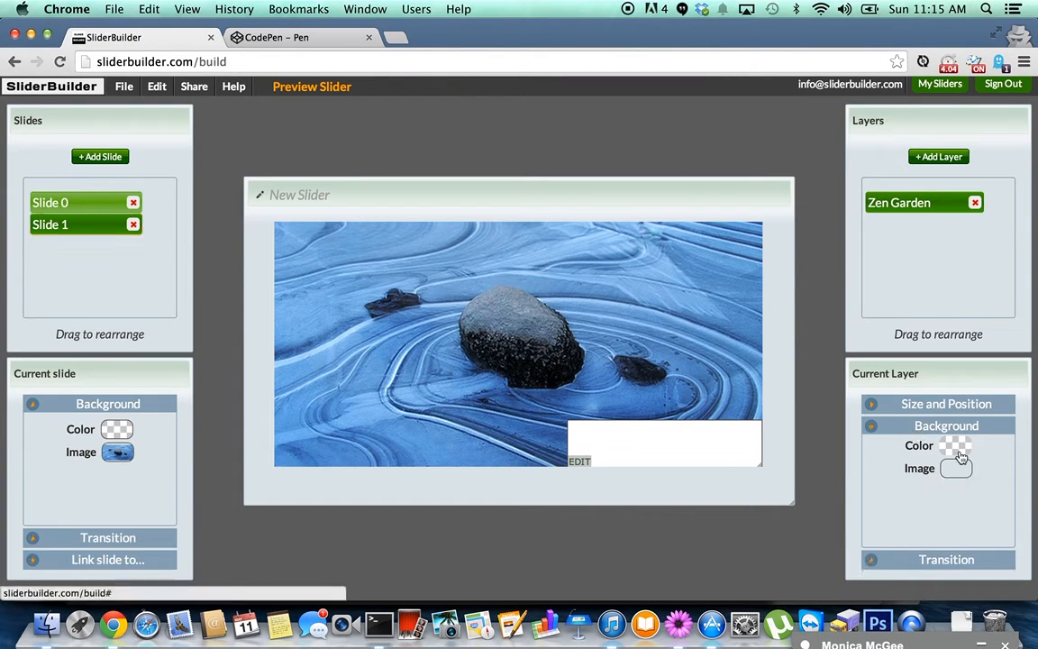
pyautogui.click(959, 454)
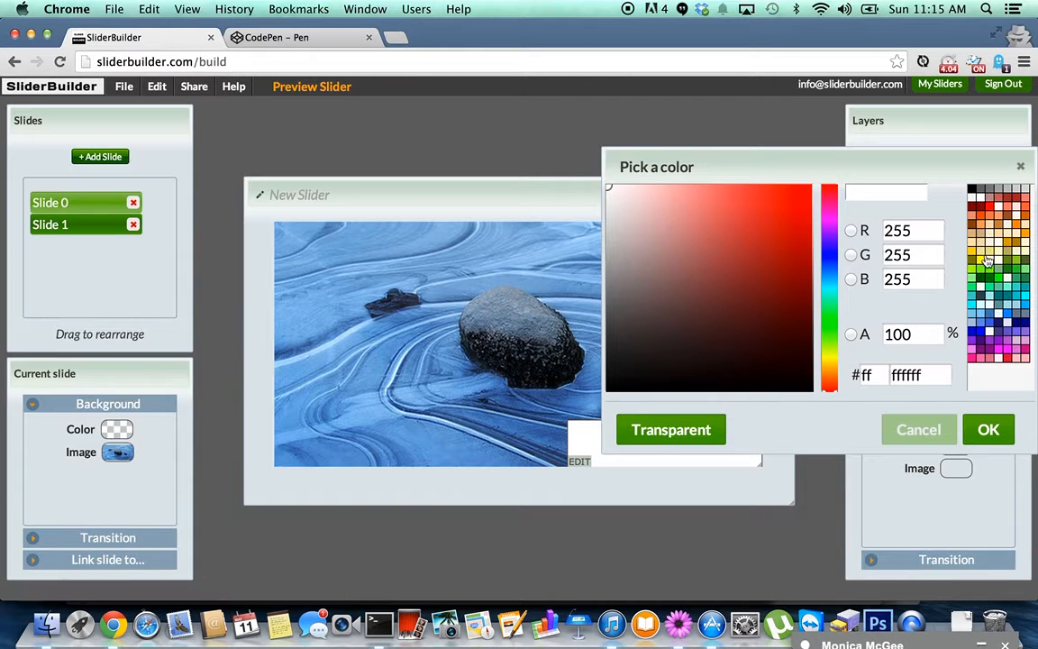
pyautogui.click(973, 191)
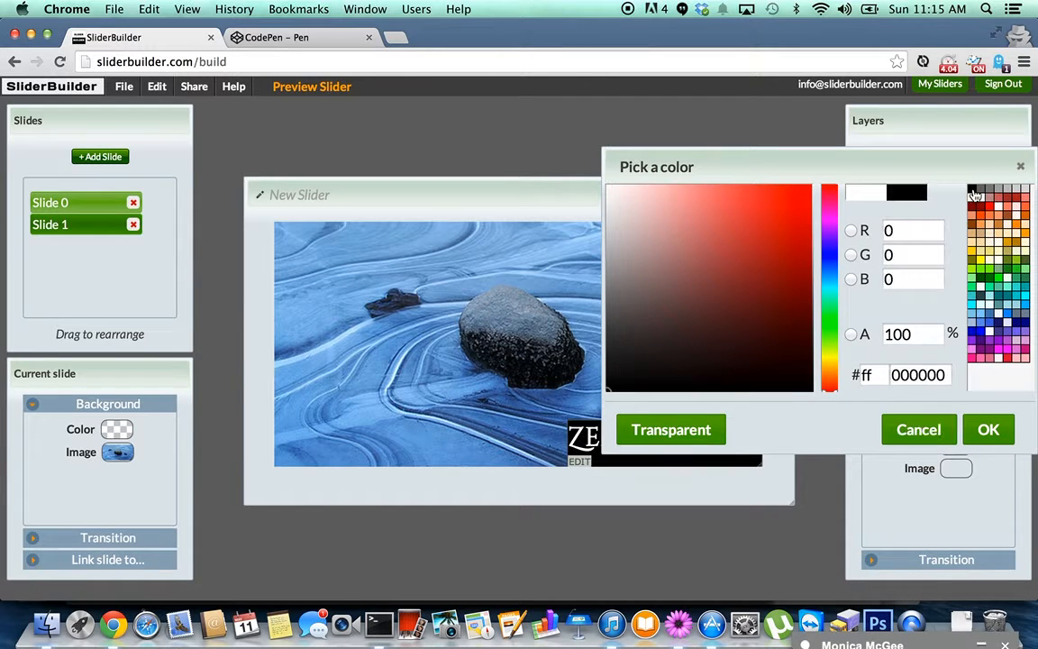
pyautogui.click(989, 431)
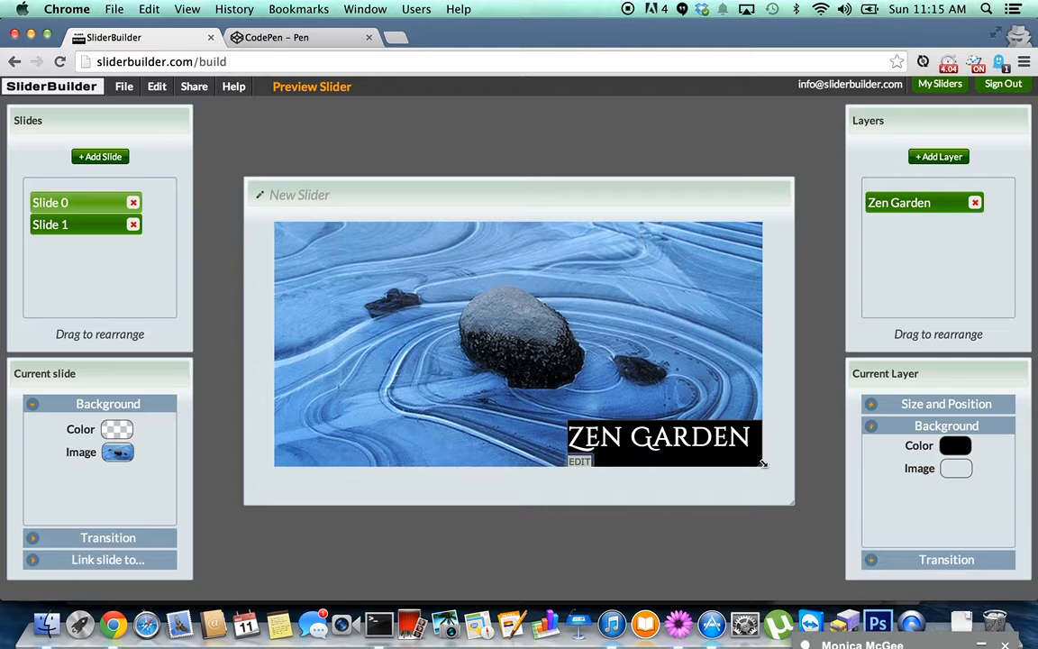
pyautogui.moveTo(762, 462); pyautogui.dragTo(758, 457)
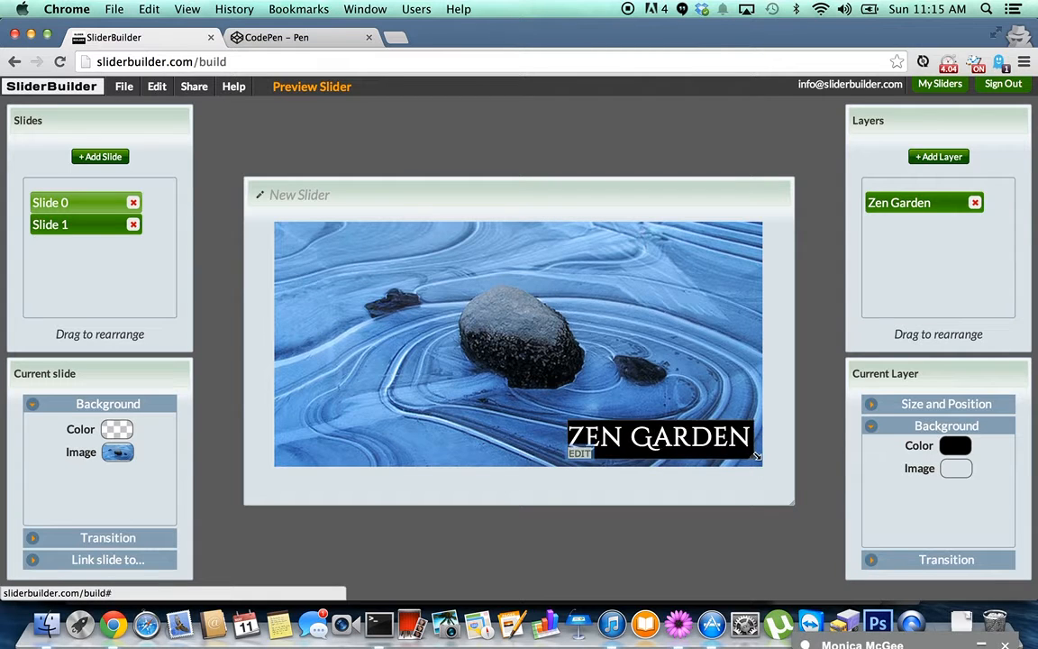
pyautogui.moveTo(720, 443); pyautogui.dragTo(727, 448)
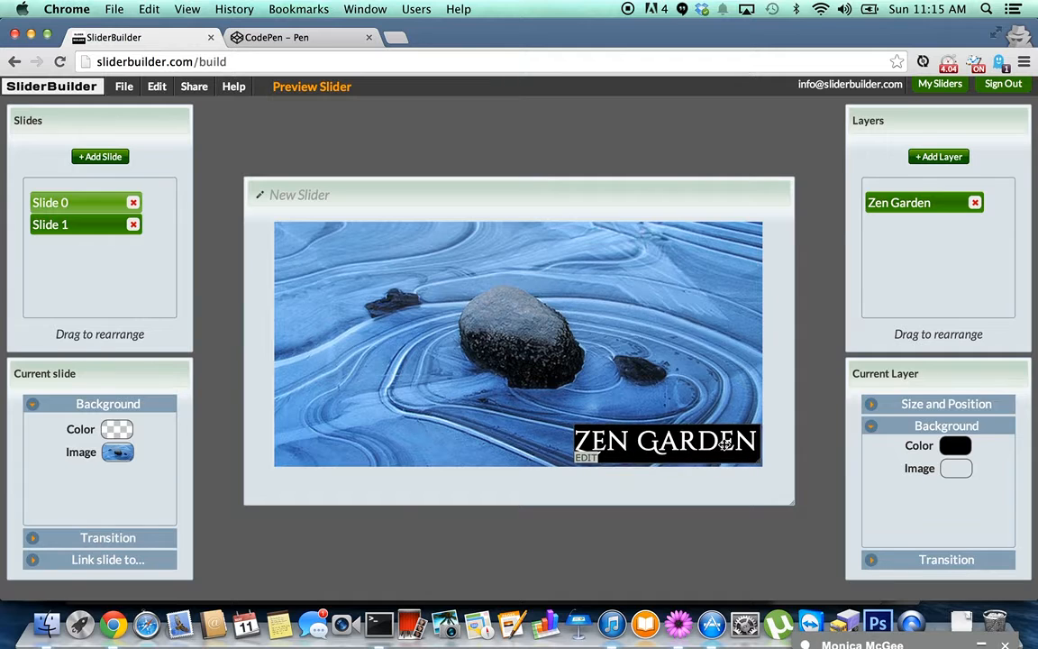
# Apply the B-WVC transition to the Zen Garden layer.
pyautogui.click(960, 558)
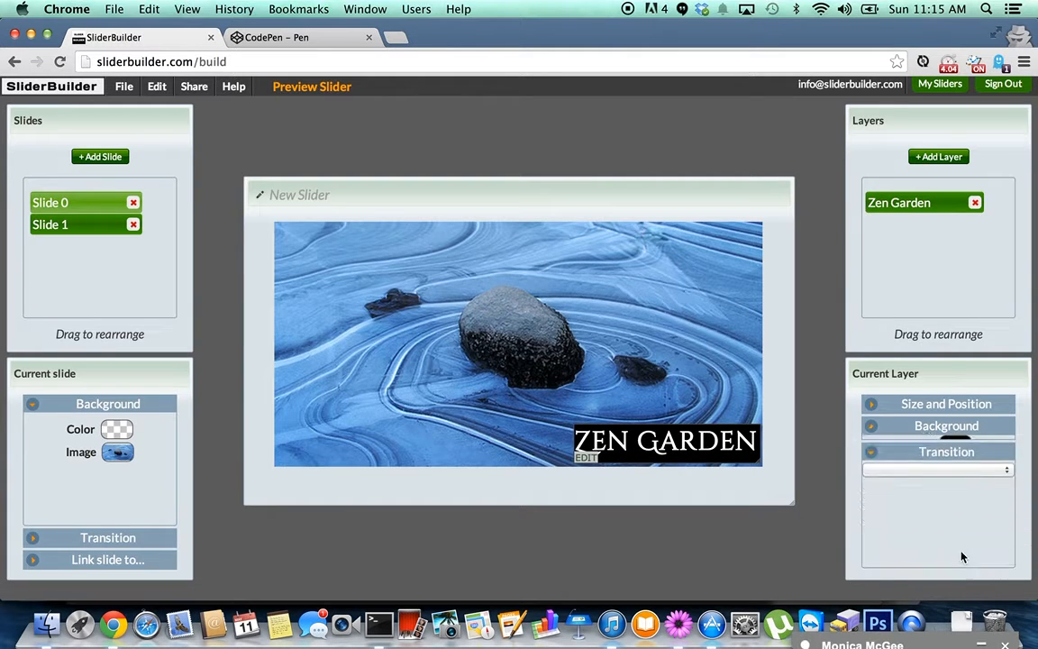
pyautogui.click(957, 466)
pyautogui.scroll(-15, 956, 469)
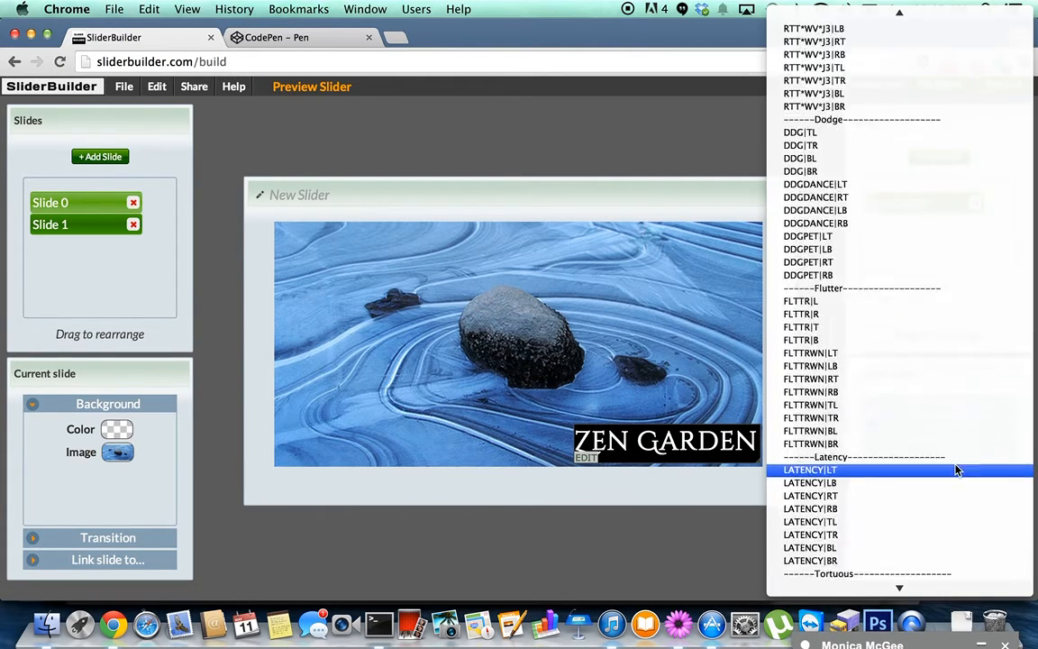
pyautogui.scroll(8, 956, 468)
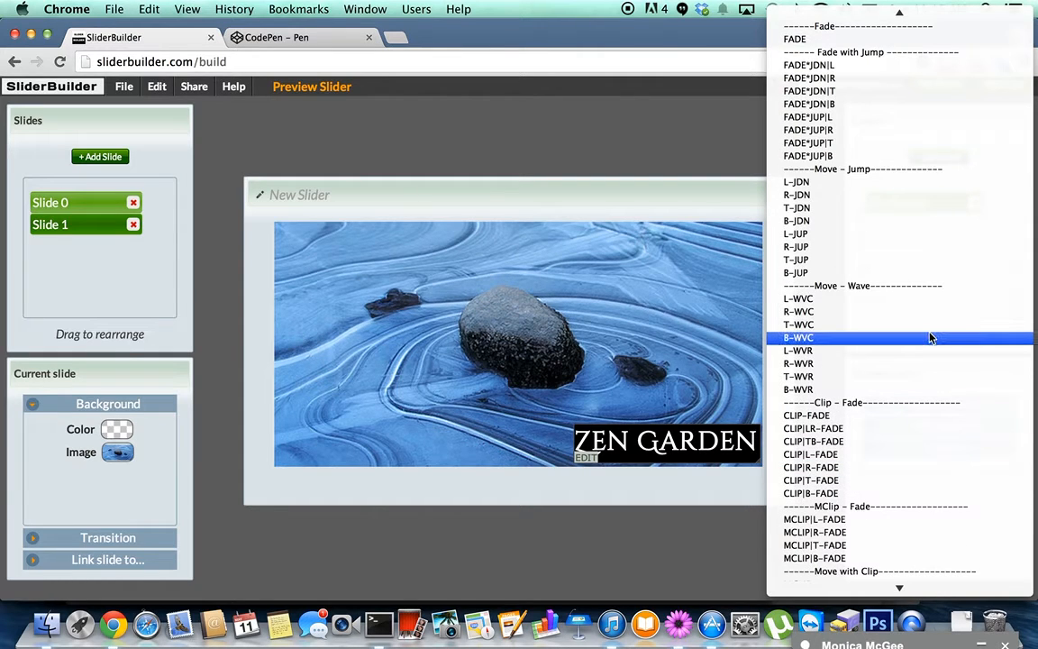
pyautogui.click(929, 341)
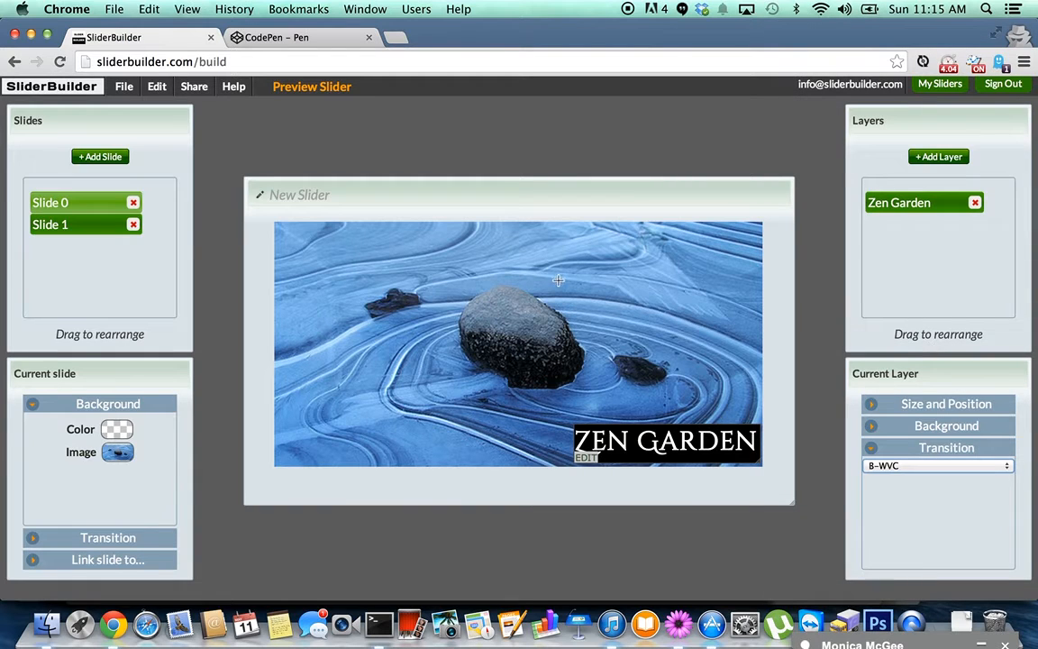
# Set the slide transition to Fade out LR Chess and add a new slide.
pyautogui.click(139, 538)
pyautogui.click(127, 447)
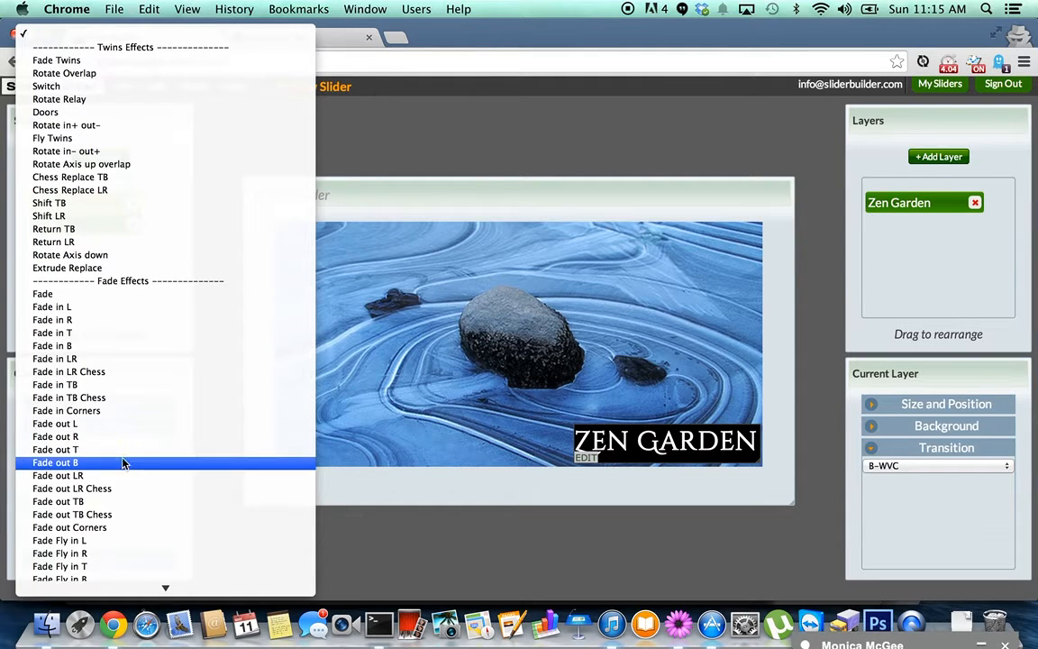
pyautogui.click(120, 489)
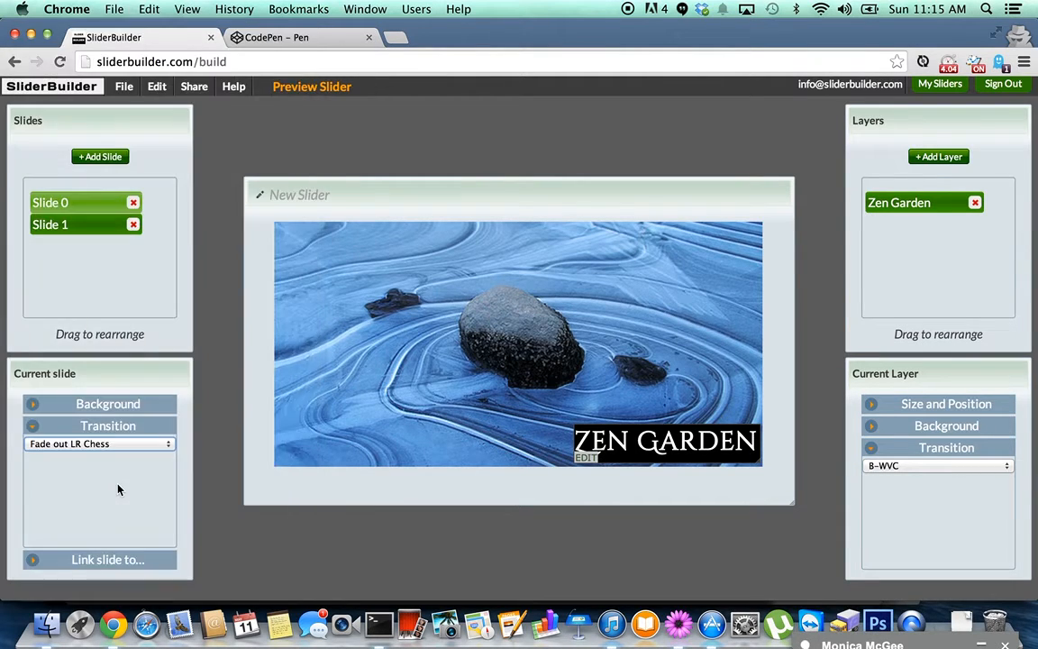
pyautogui.click(104, 158)
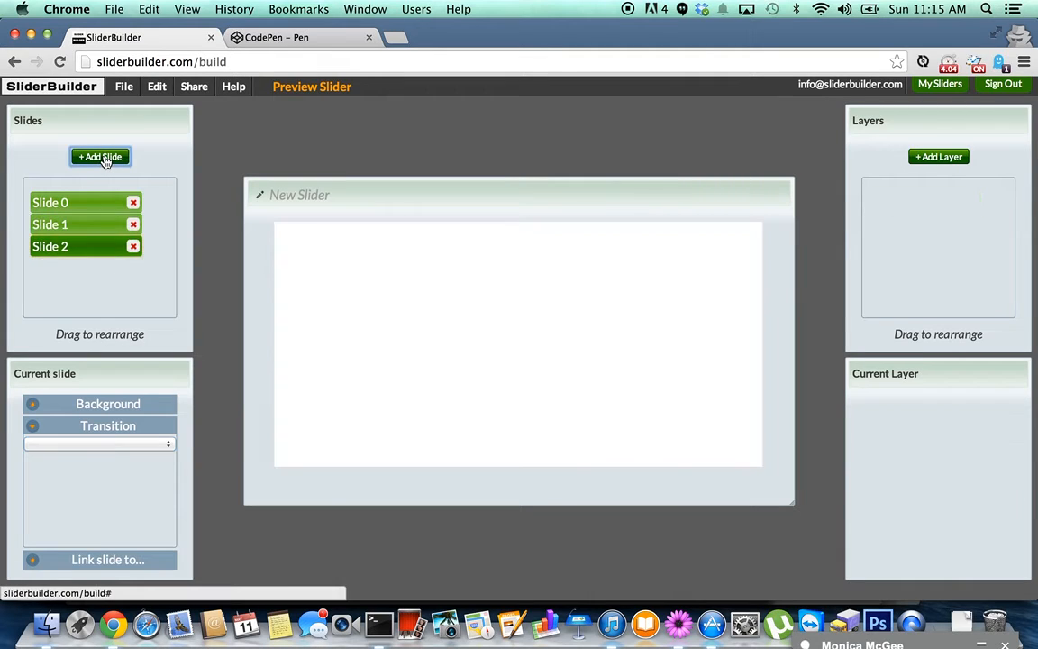
# Use the autumn forest photo from the media library as Slide 2's background, then draw a layer strip along its bottom.
pyautogui.click(117, 404)
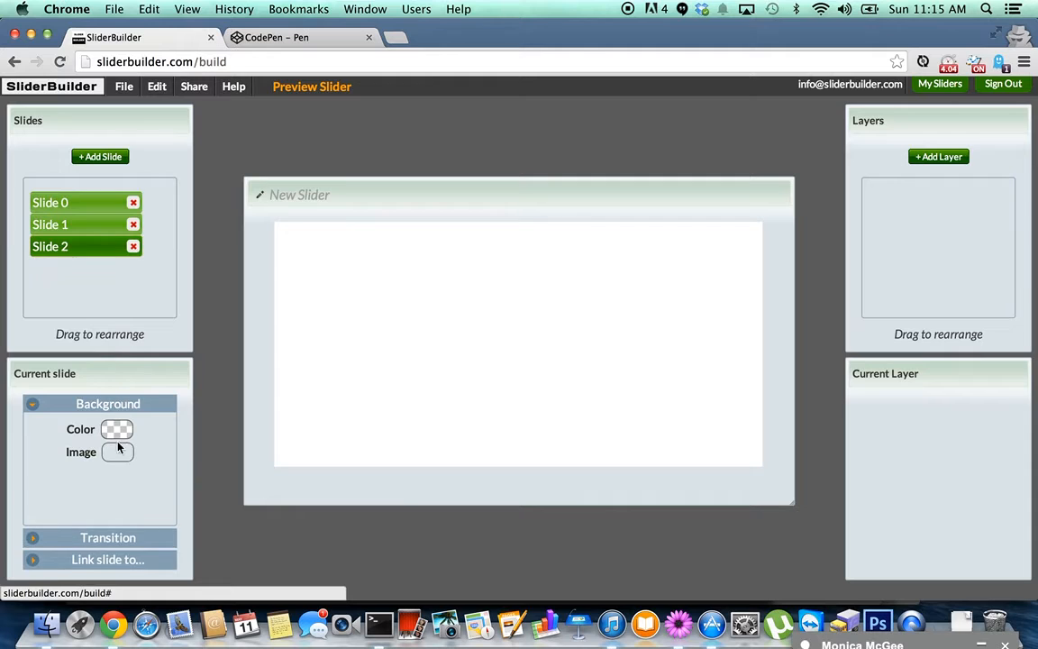
pyautogui.click(117, 453)
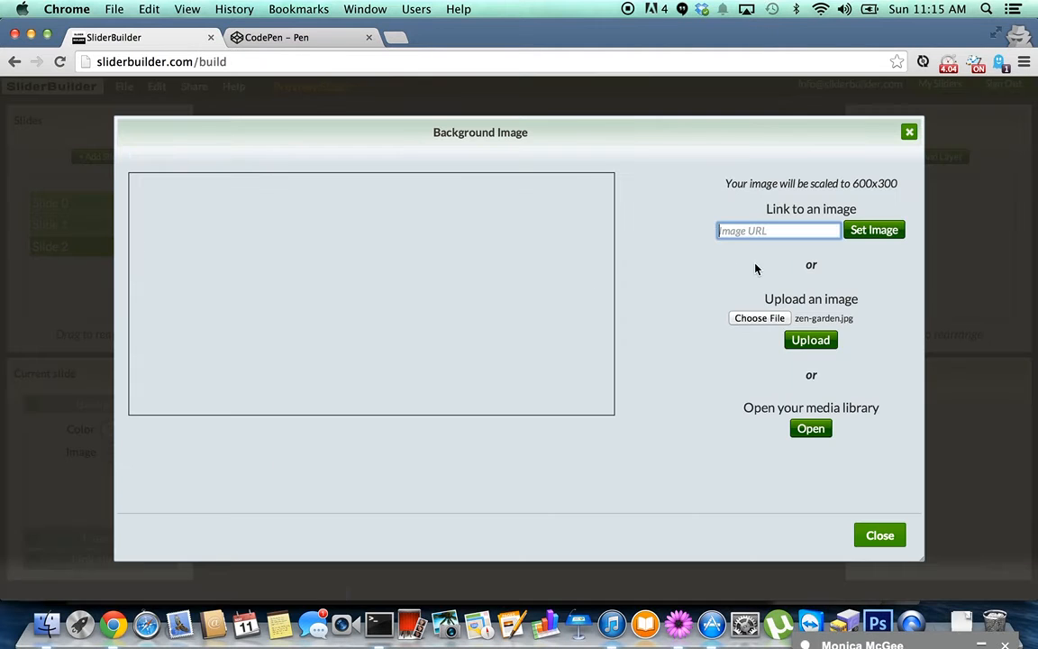
pyautogui.click(811, 428)
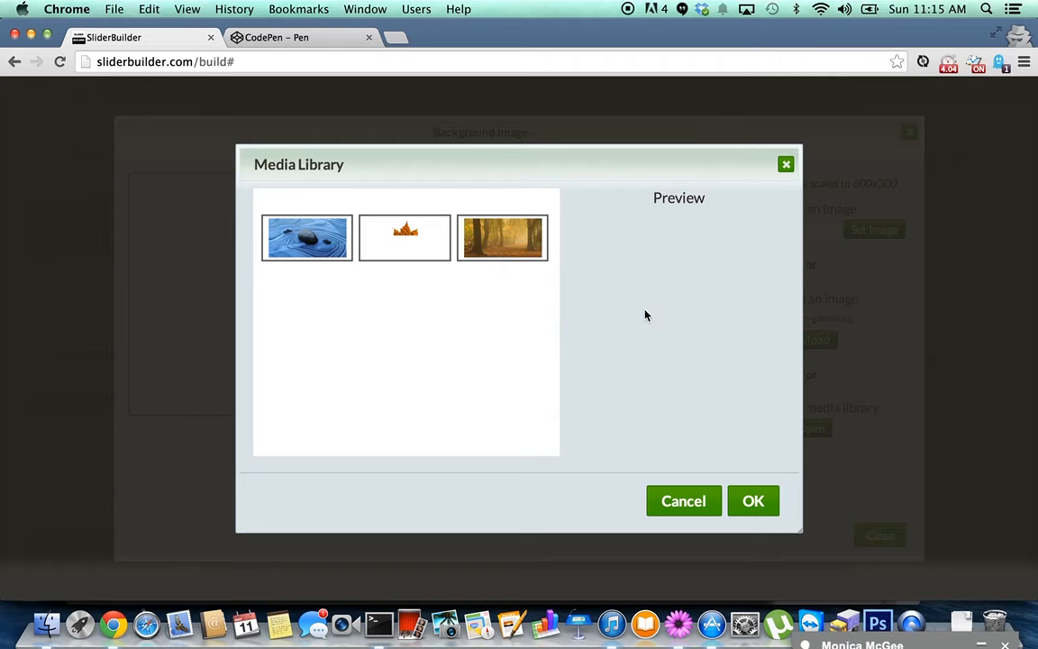
pyautogui.click(508, 239)
pyautogui.click(757, 501)
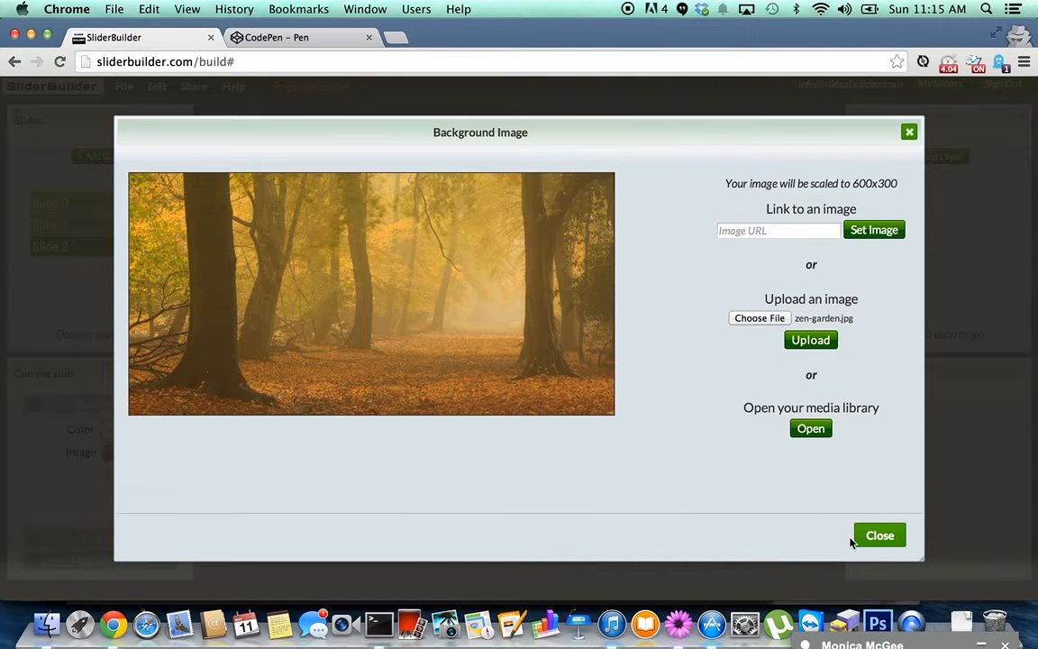
pyautogui.click(879, 538)
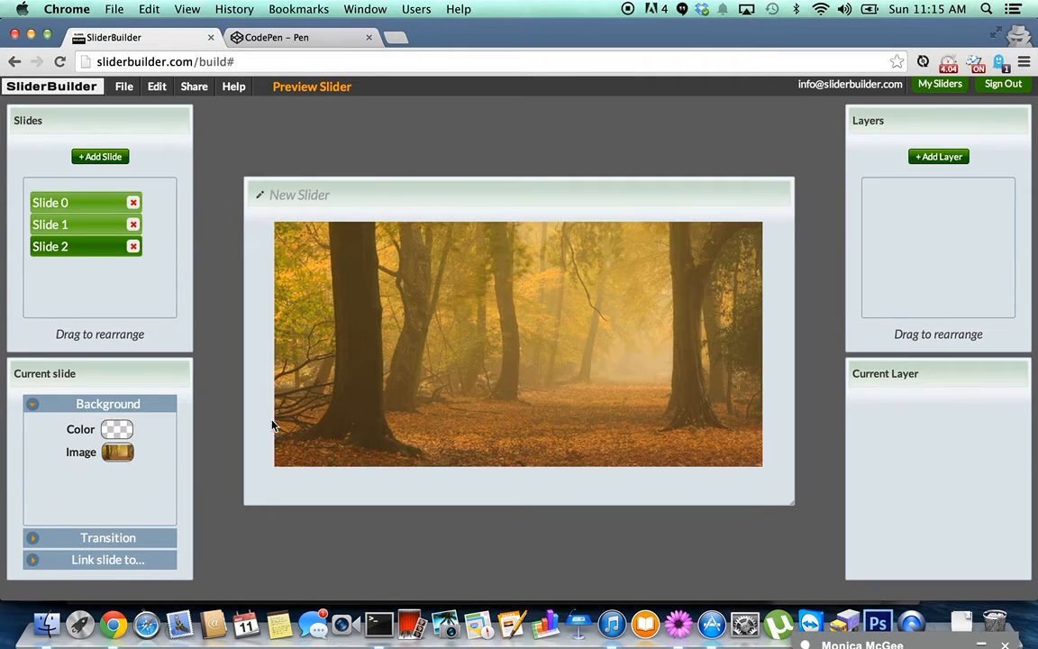
pyautogui.moveTo(279, 420); pyautogui.dragTo(797, 482)
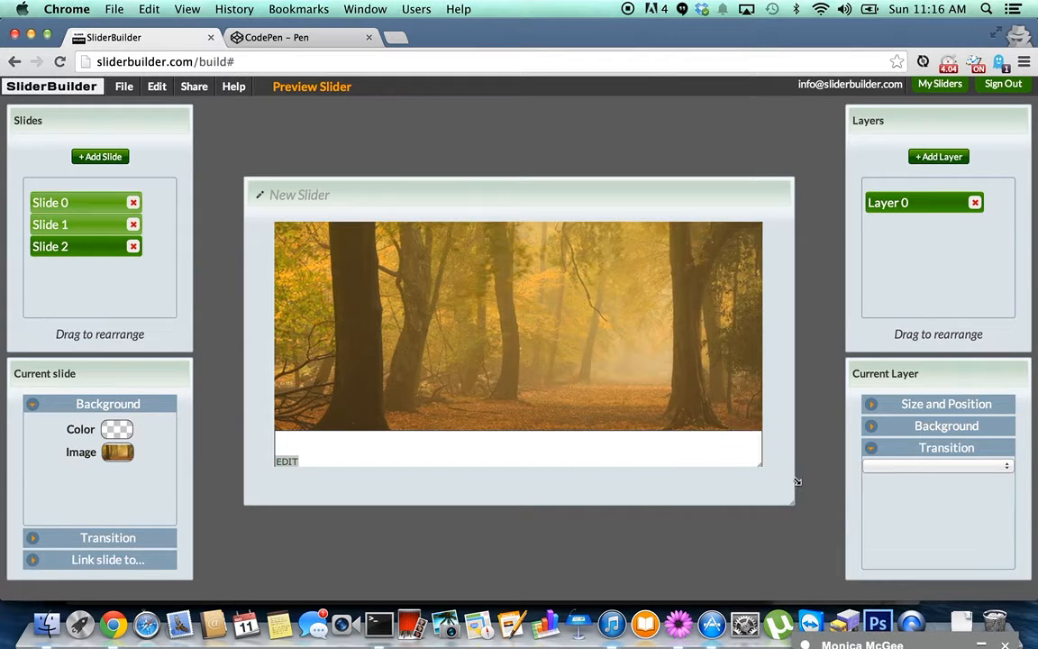
# Make the bottom strip layer's fill colour transparent.
pyautogui.click(920, 427)
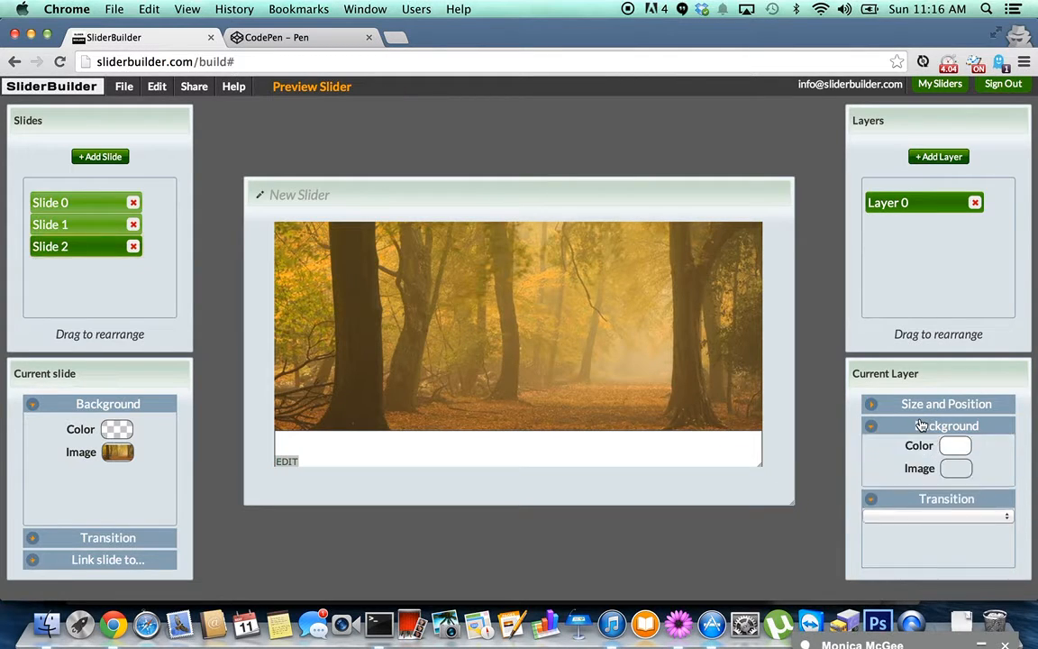
pyautogui.click(955, 467)
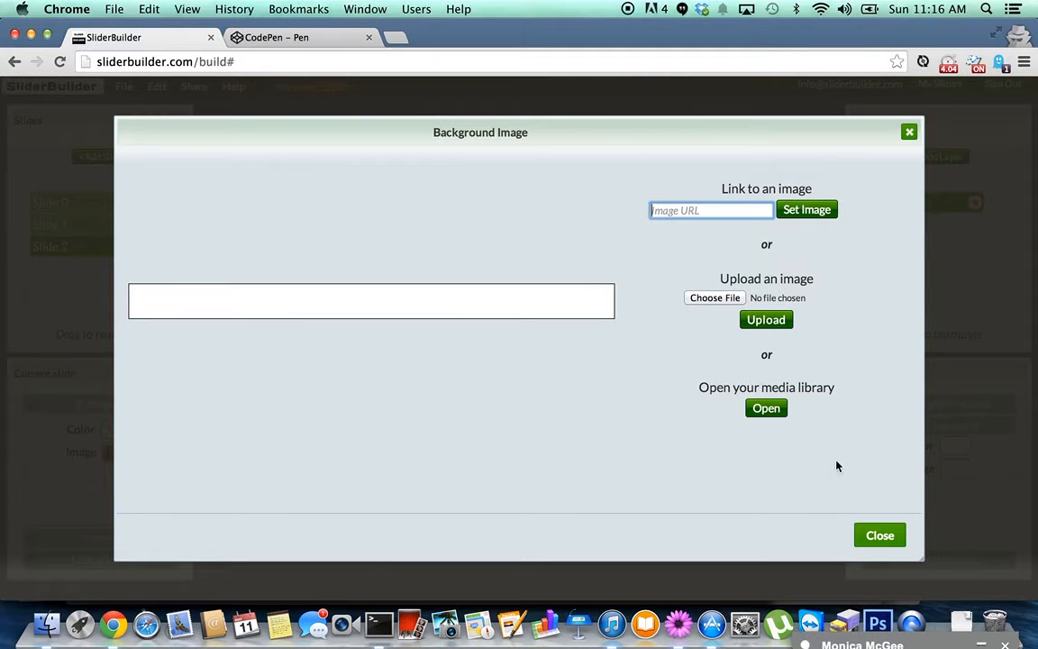
pyautogui.click(860, 539)
pyautogui.click(888, 447)
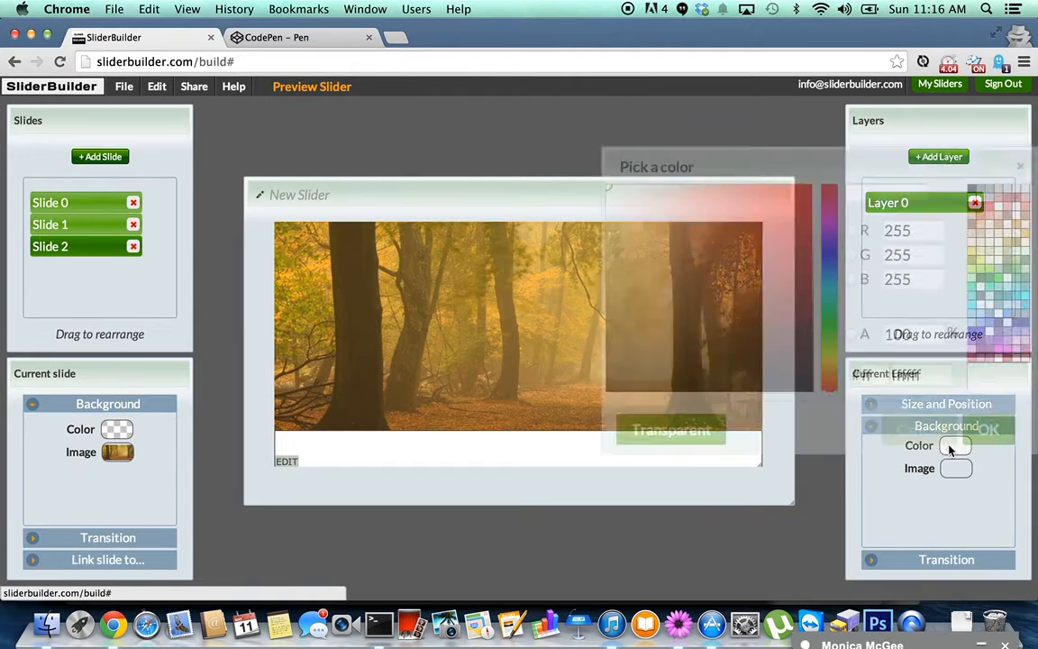
pyautogui.click(689, 436)
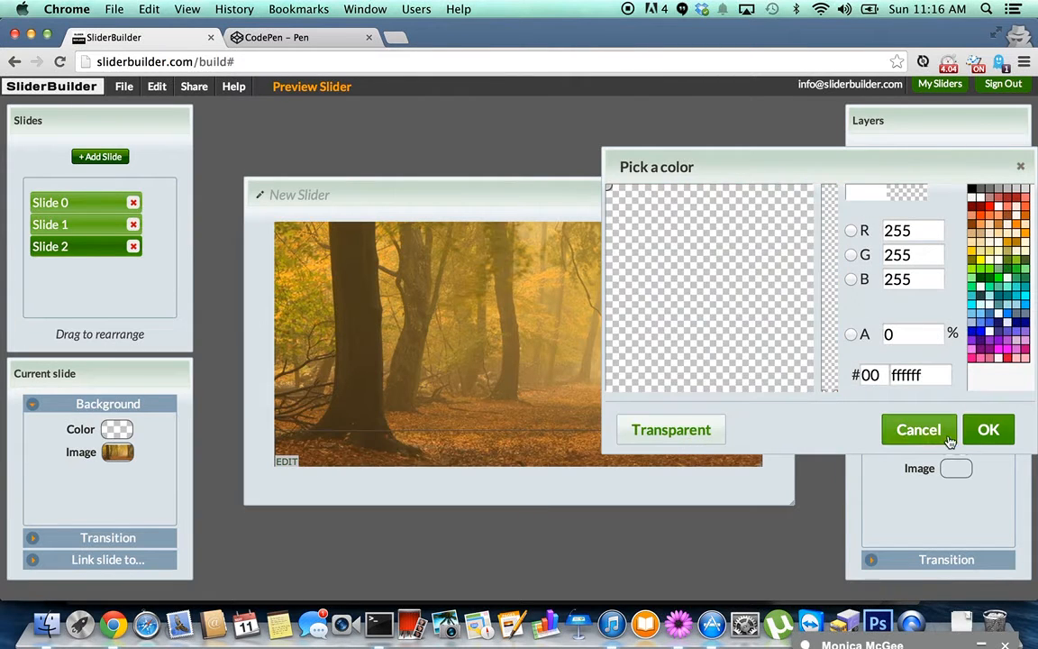
pyautogui.click(989, 431)
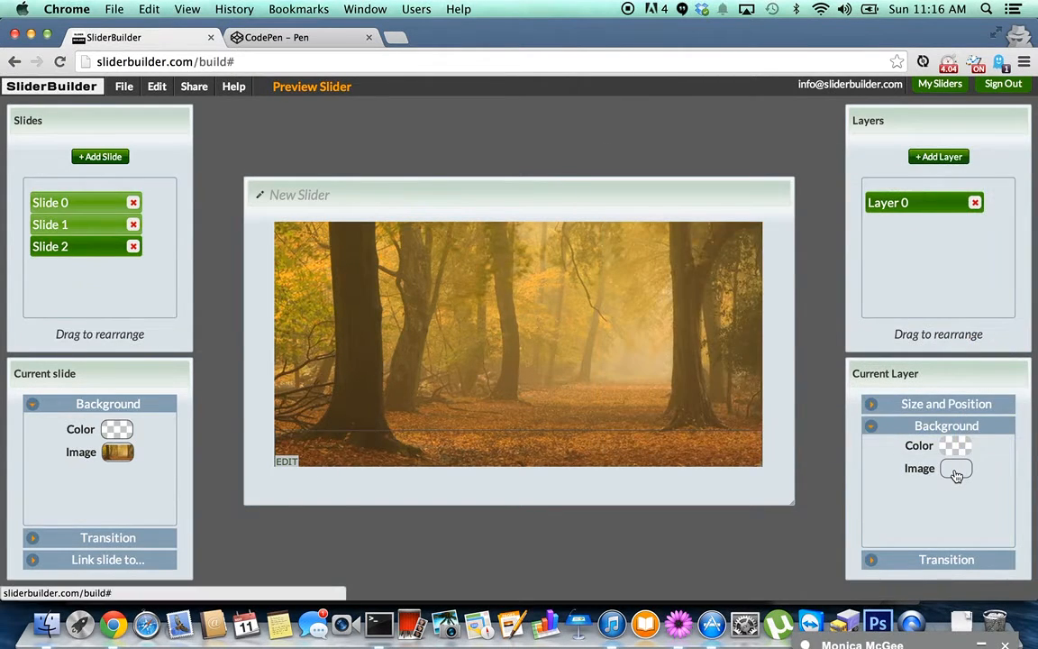
# Fill the strip with the maple leaf image from the library, set to Contain and Repeat X.
pyautogui.click(951, 469)
pyautogui.click(766, 408)
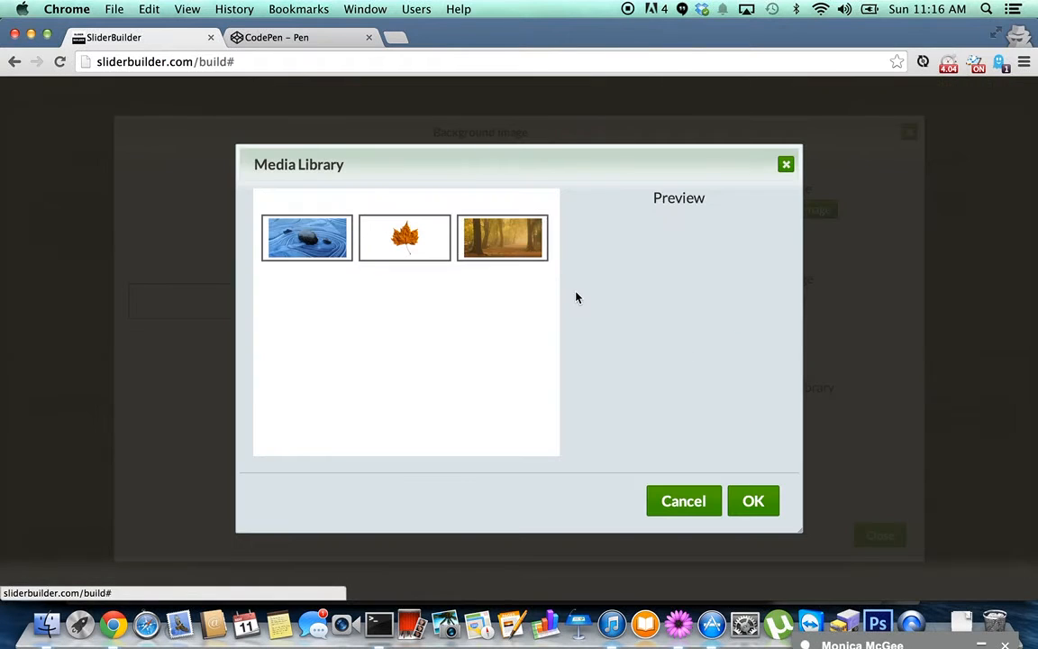
pyautogui.click(414, 254)
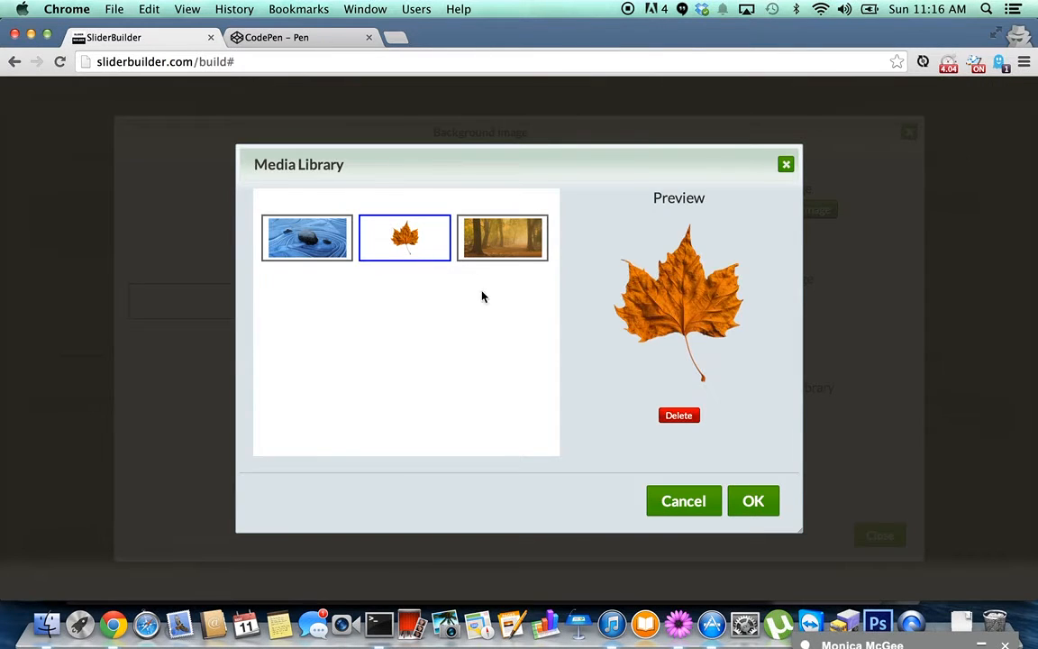
pyautogui.click(753, 500)
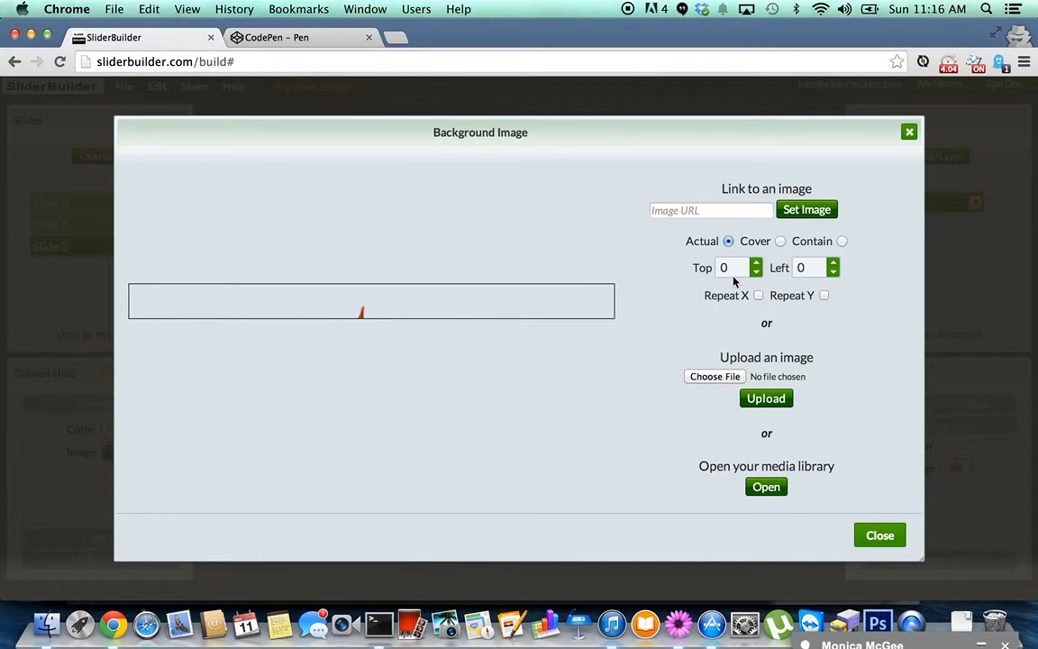
pyautogui.click(843, 242)
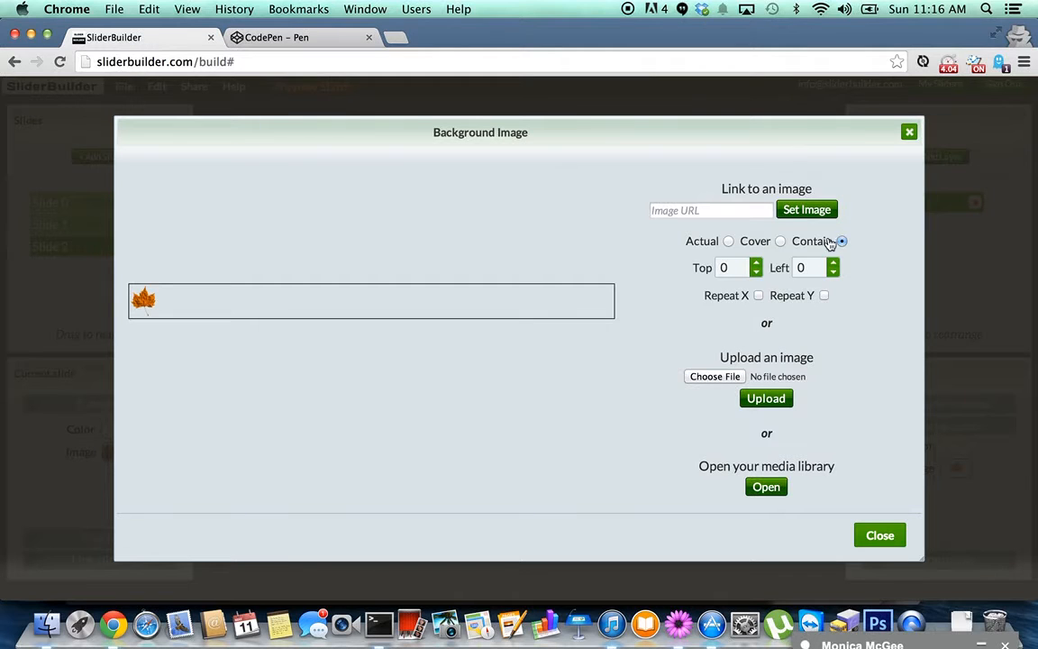
pyautogui.click(760, 297)
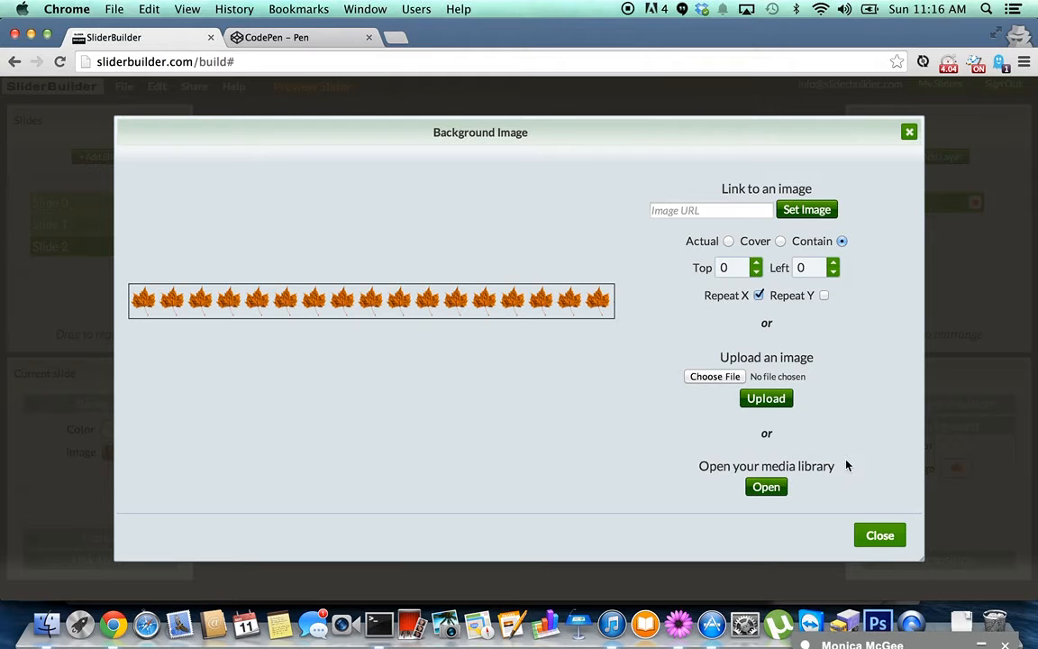
pyautogui.click(881, 536)
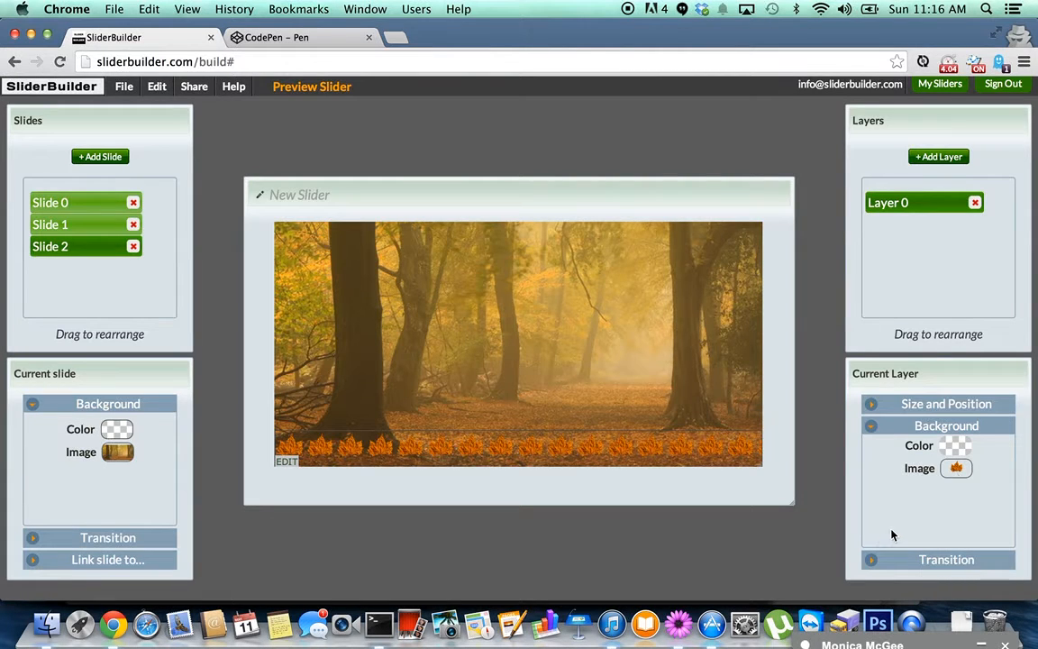
# Apply the T|IB transition to the leaf strip layer, then draw a new layer box on the forest slide.
pyautogui.click(948, 560)
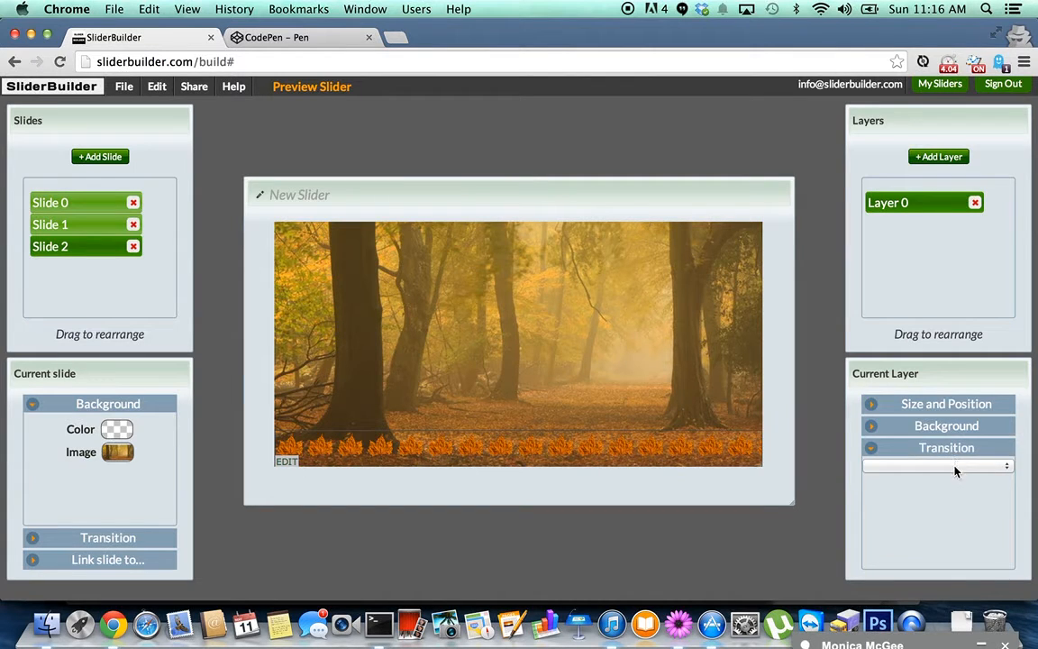
pyautogui.click(956, 466)
pyautogui.scroll(-5, 956, 470)
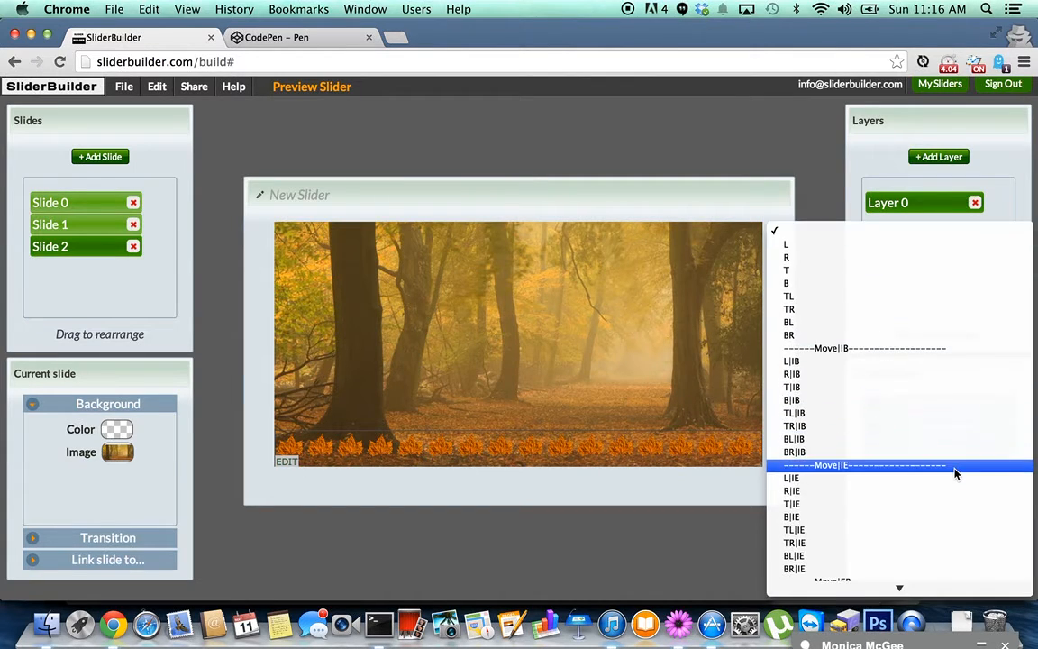
pyautogui.scroll(-1, 955, 473)
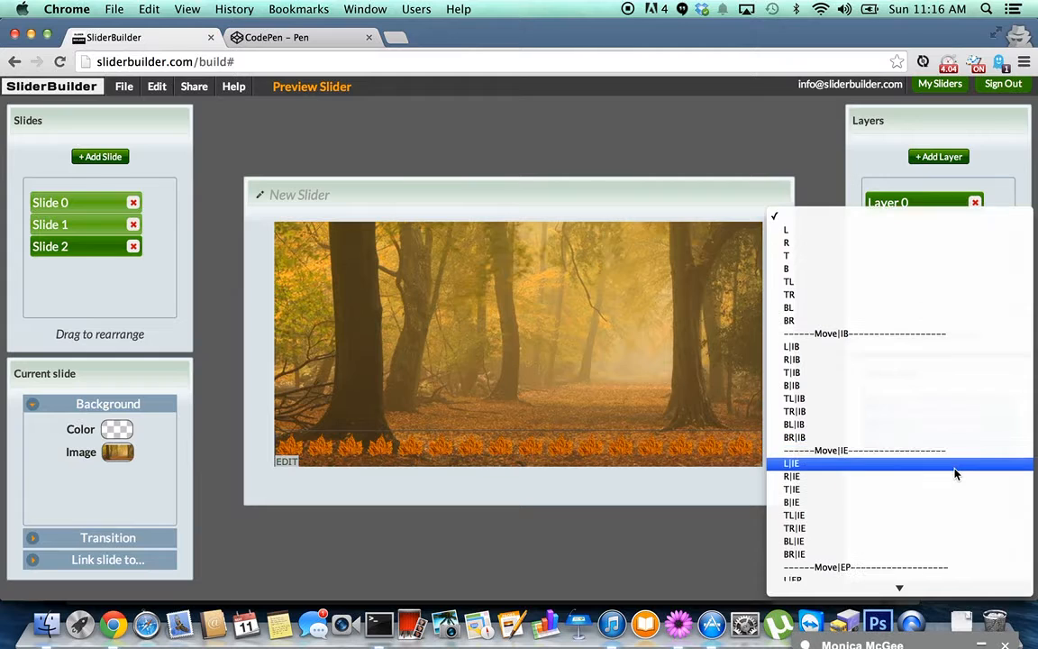
pyautogui.click(940, 373)
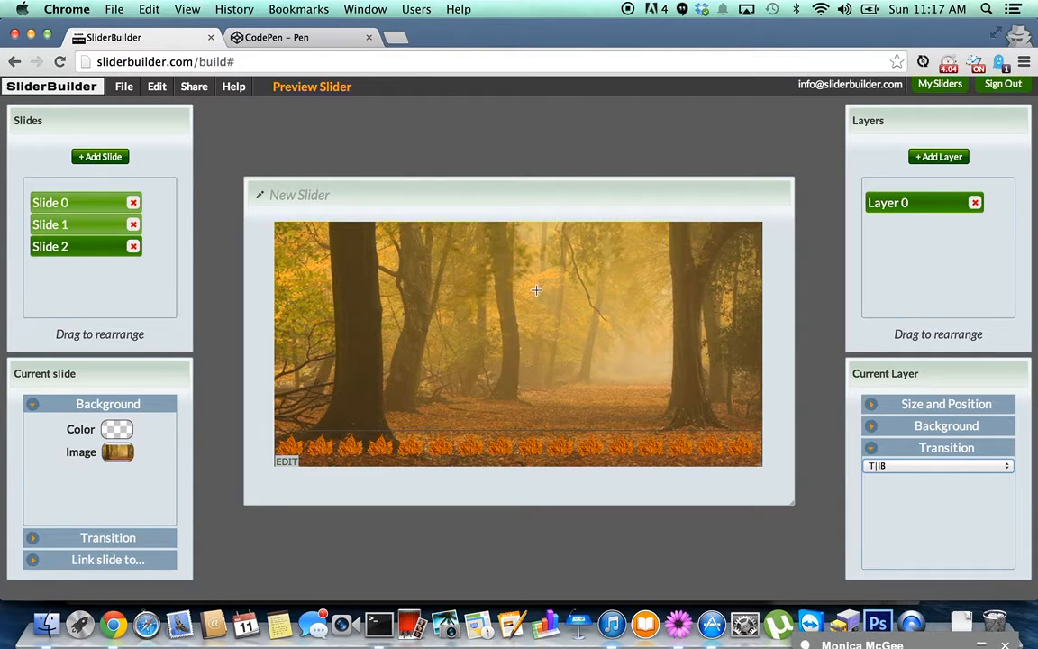
pyautogui.moveTo(537, 297)
pyautogui.mouseDown()
pyautogui.moveTo(656, 353)
pyautogui.moveTo(708, 363)
pyautogui.mouseUp()
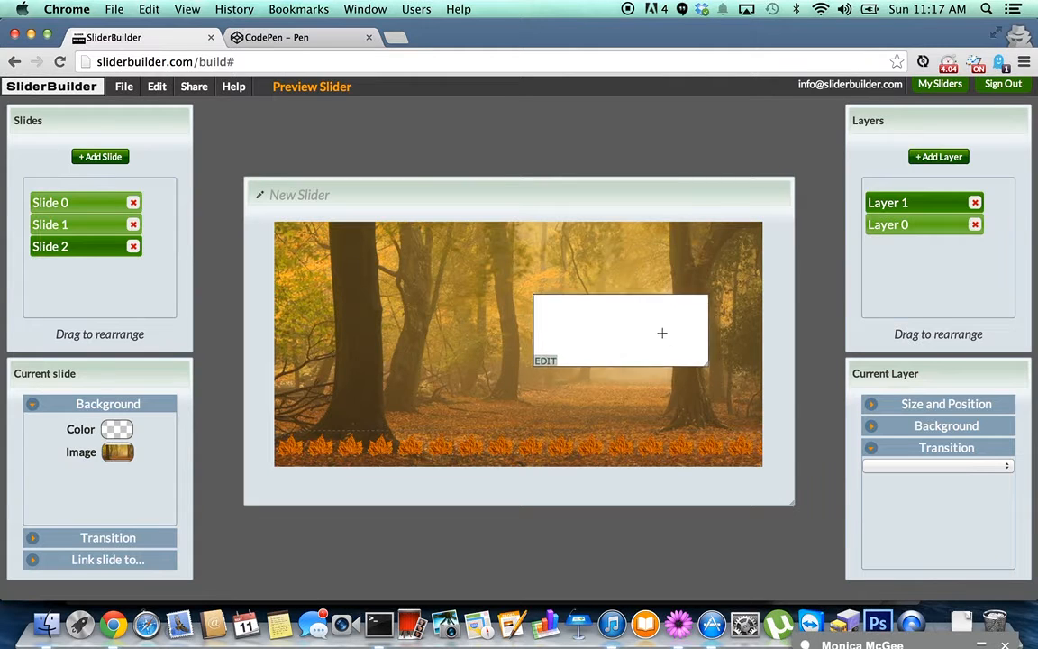
# Move the new box up and left and fill it with dark goldenrod #b8860b at 52% opacity.
pyautogui.moveTo(662, 333); pyautogui.dragTo(640, 312)
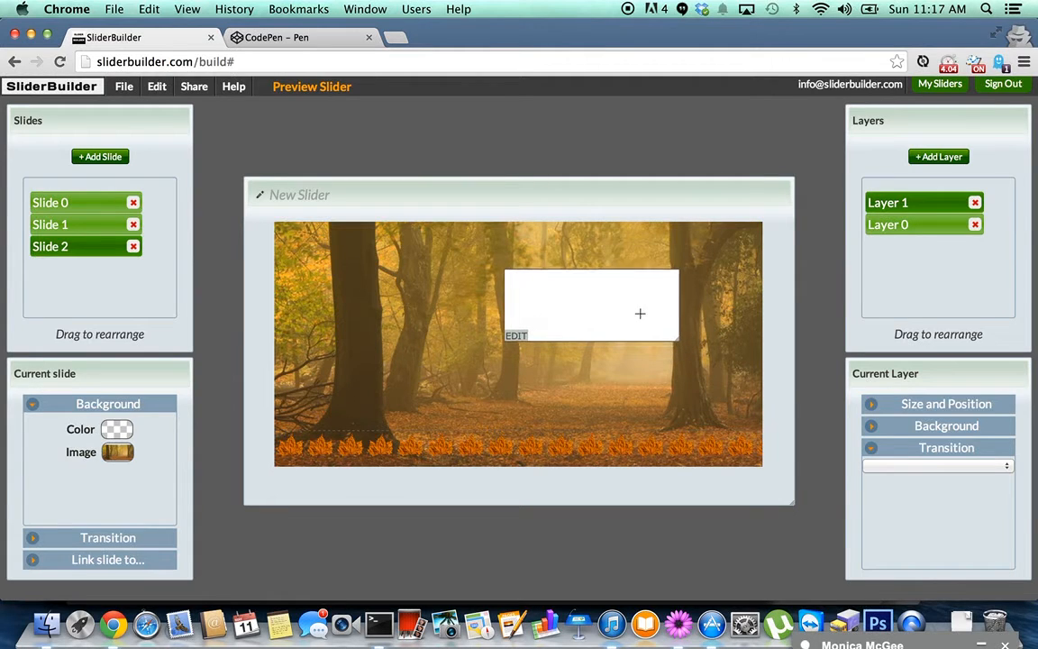
pyautogui.click(934, 427)
pyautogui.click(957, 445)
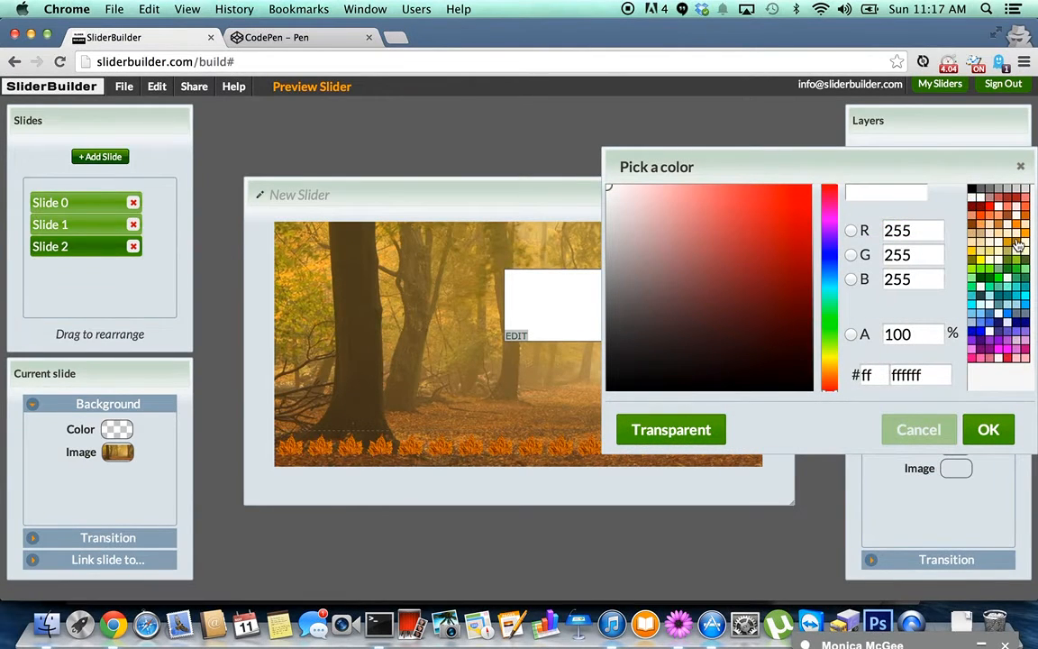
pyautogui.click(1001, 236)
pyautogui.moveTo(904, 175); pyautogui.dragTo(910, 329)
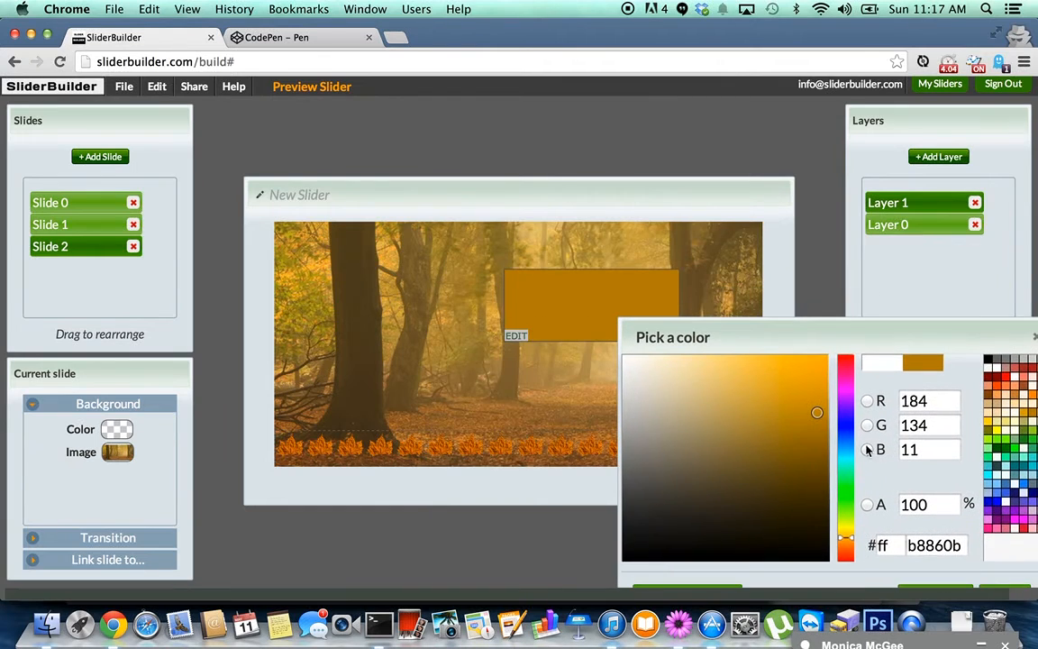
pyautogui.click(867, 504)
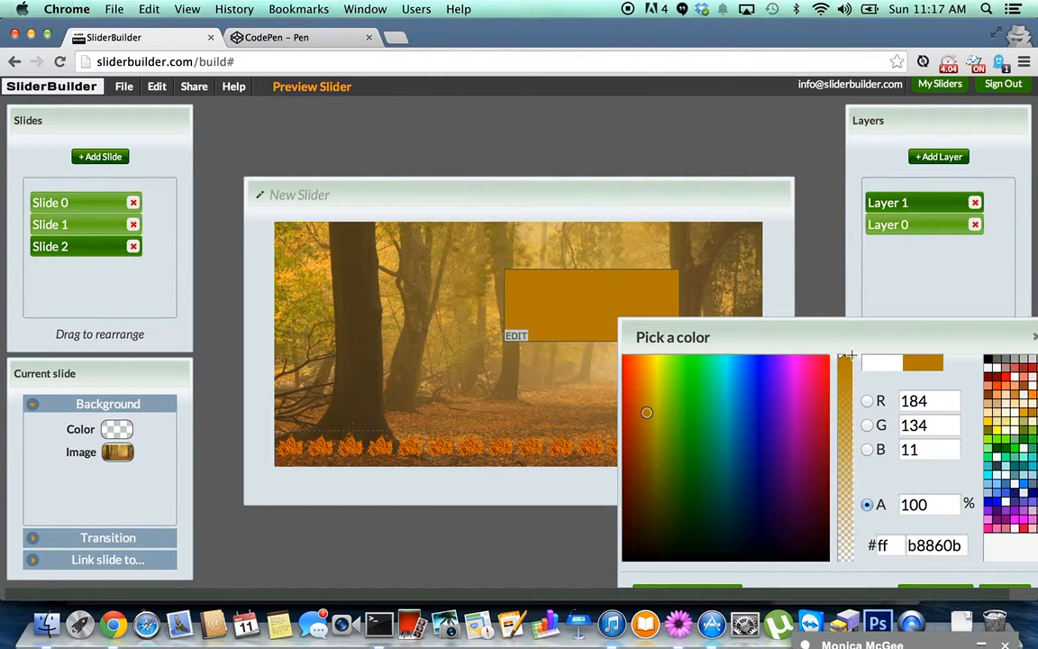
pyautogui.moveTo(851, 357); pyautogui.dragTo(863, 459)
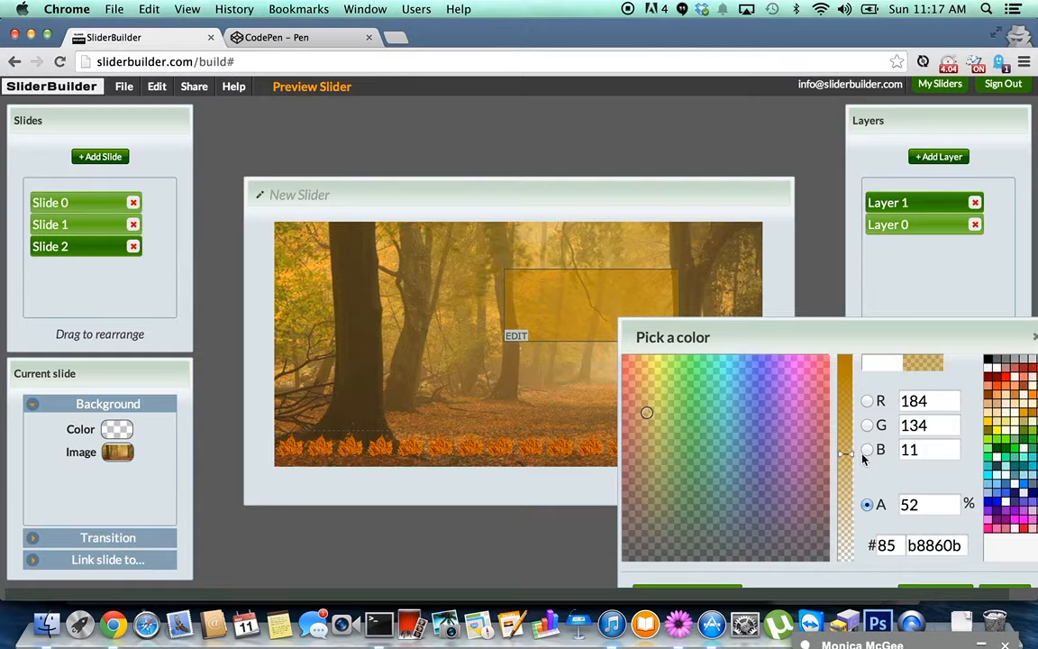
pyautogui.moveTo(836, 341); pyautogui.dragTo(785, 256)
pyautogui.click(969, 540)
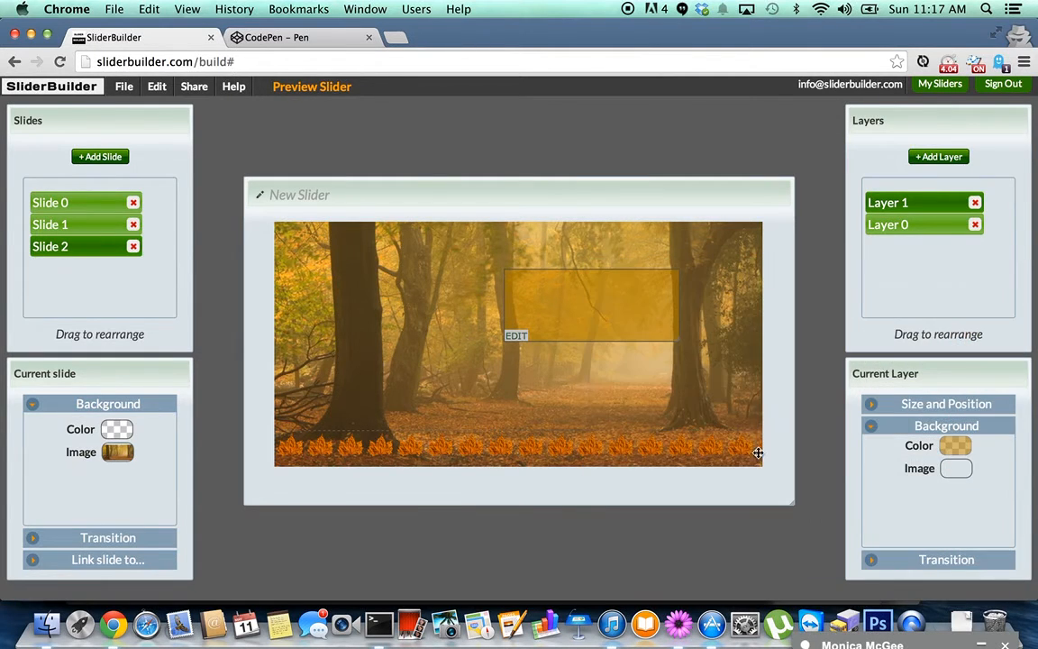
# Type 'Autumn' into the layer, centre it and make it 24pt.
pyautogui.click(516, 337)
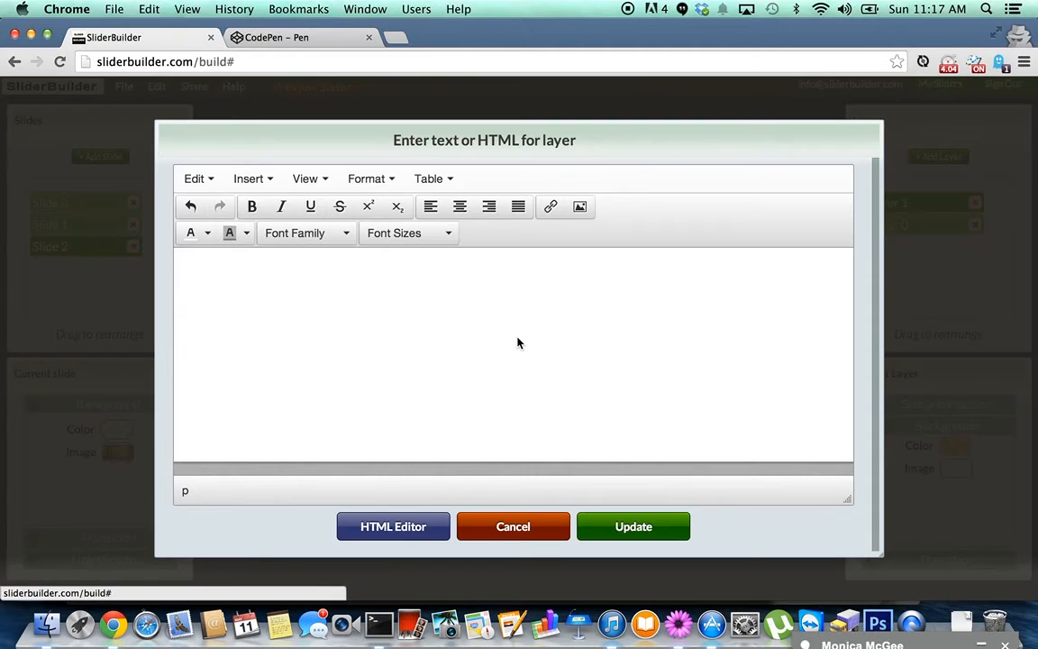
pyautogui.write('Auth')
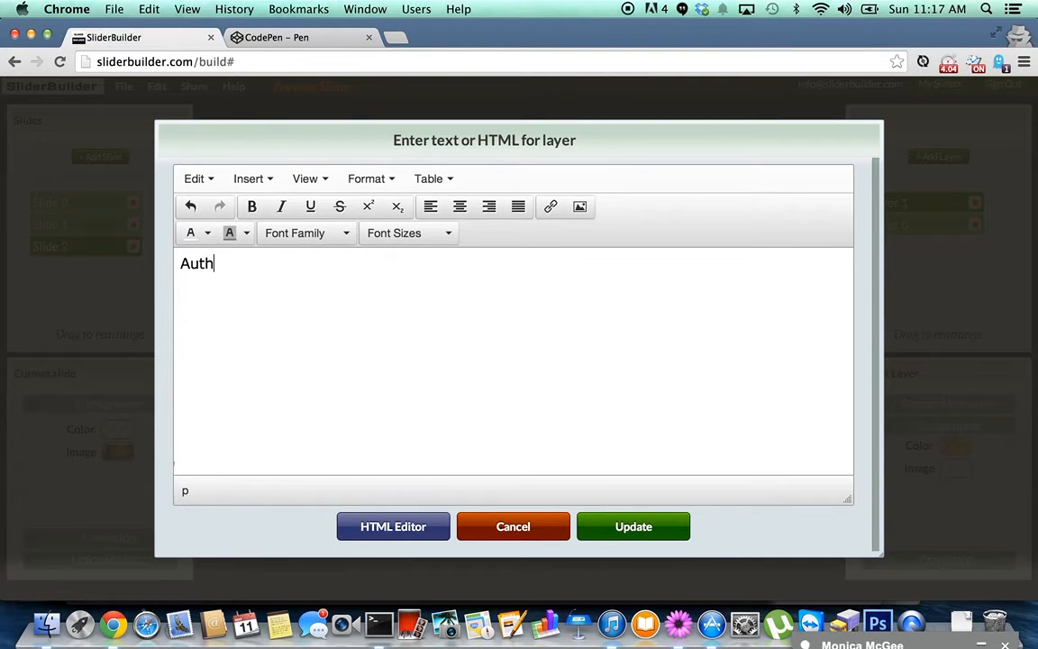
pyautogui.press('BackSpace')
pyautogui.write('umn')
pyautogui.press('super+a')
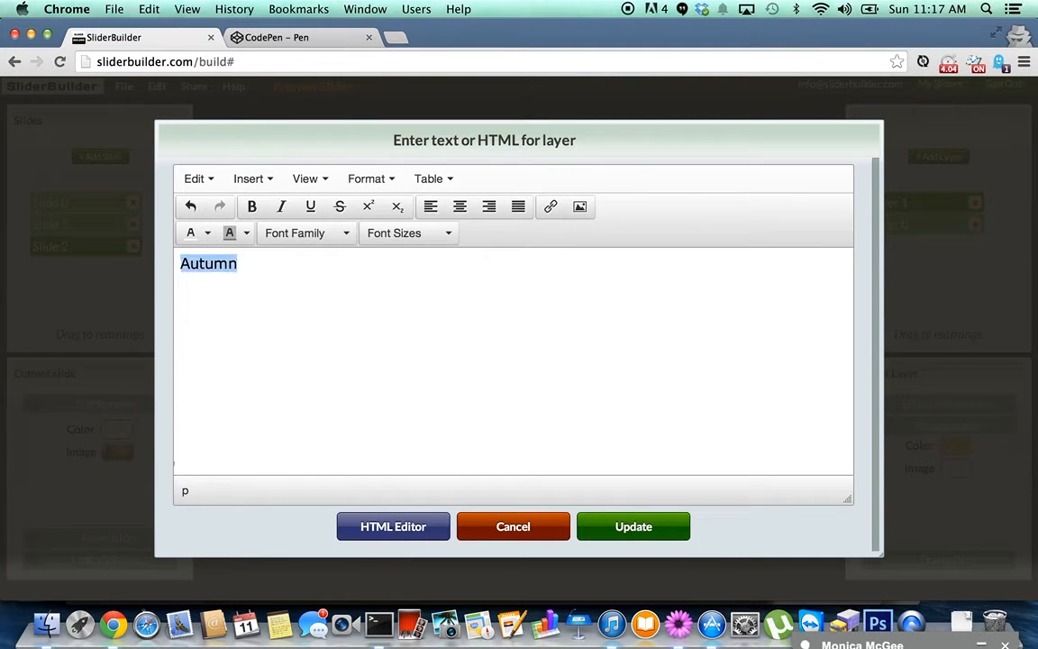
pyautogui.click(462, 212)
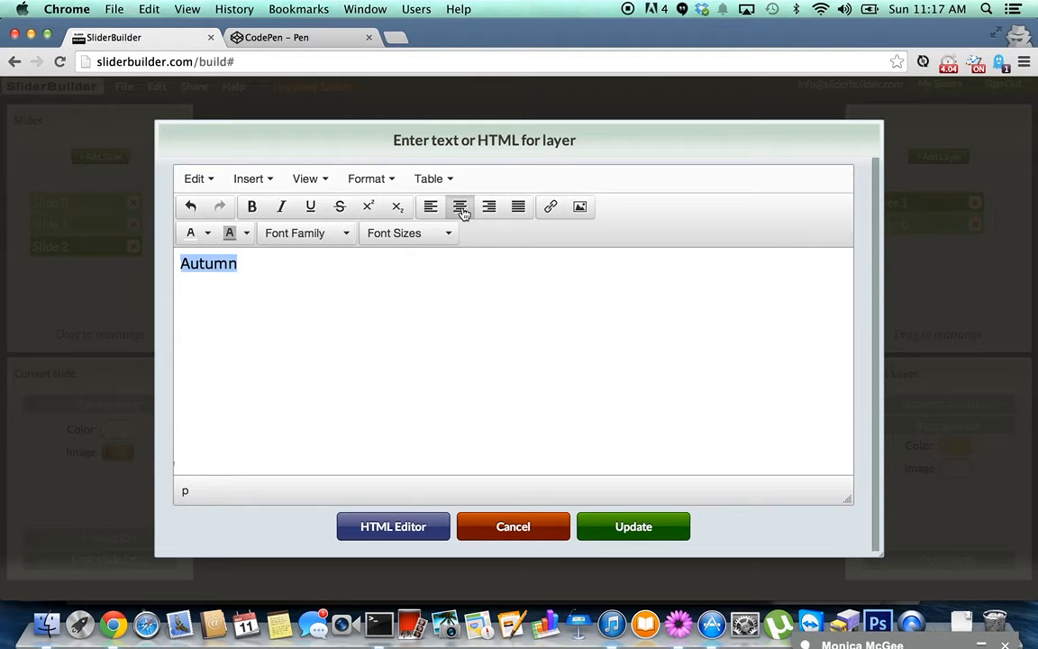
pyautogui.click(487, 283)
pyautogui.press('super+a')
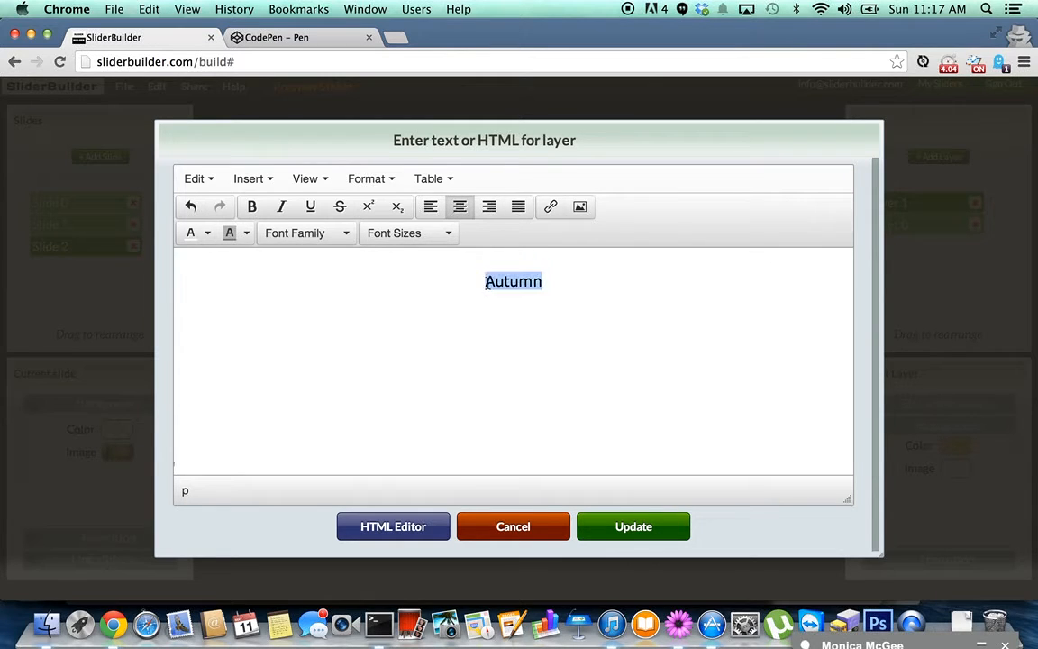
pyautogui.click(450, 233)
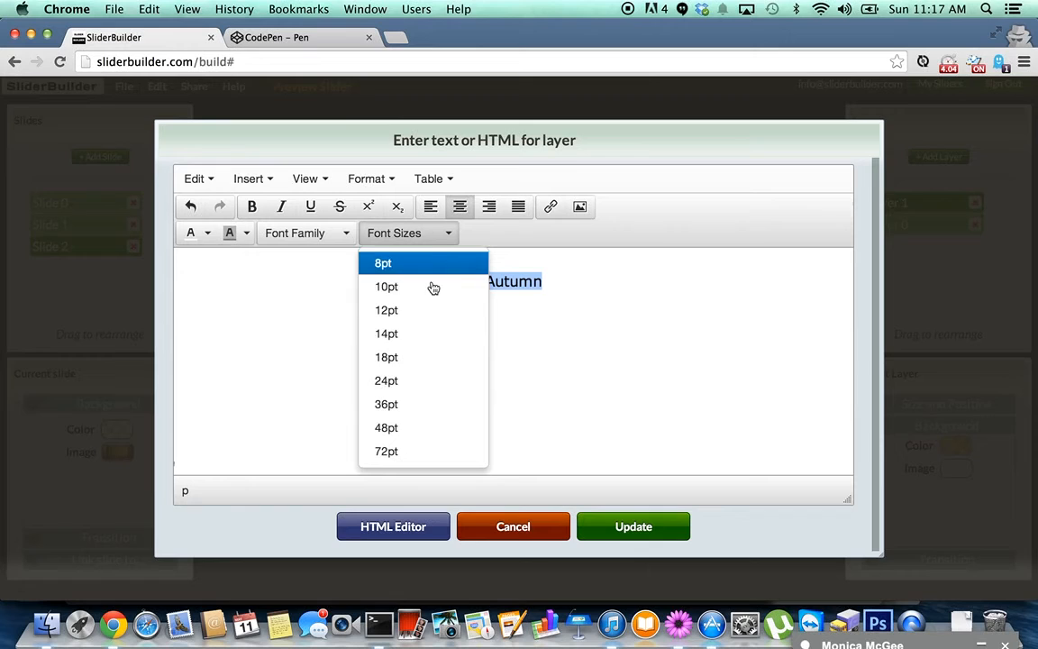
pyautogui.click(411, 382)
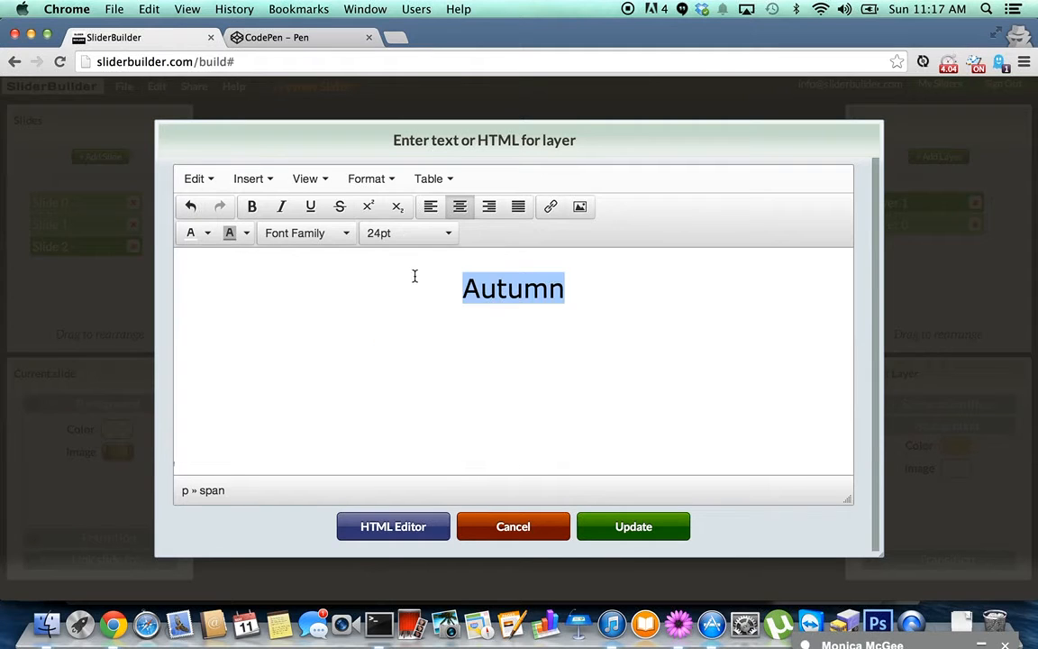
# Set Autumn in the Croissant One font, colour it green and apply the text.
pyautogui.click(352, 235)
pyautogui.scroll(-1, 359, 424)
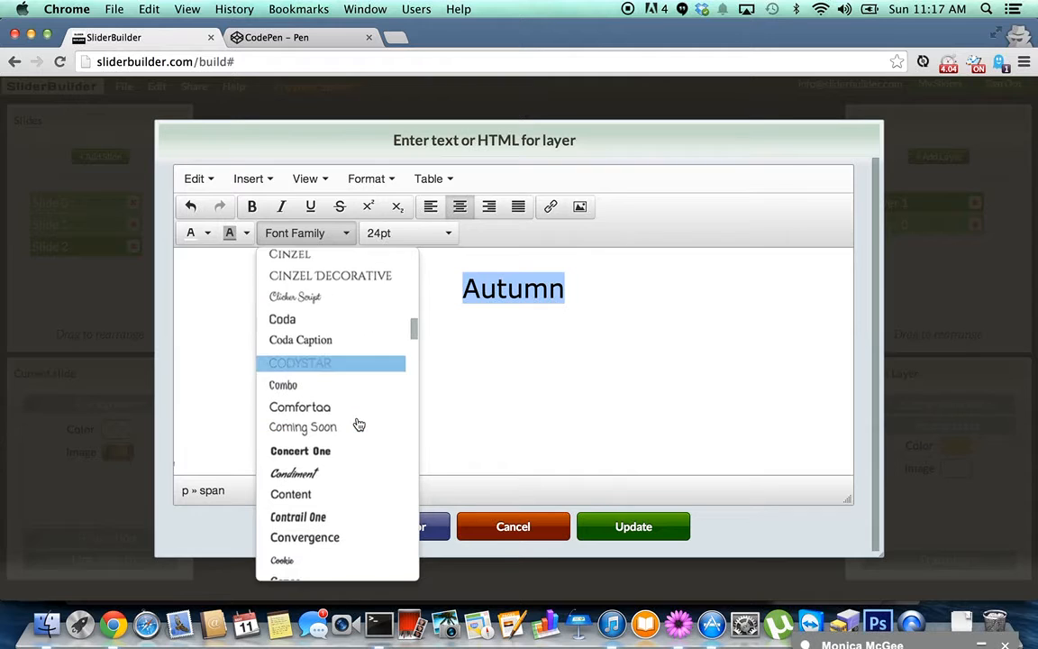
pyautogui.scroll(-5, 358, 424)
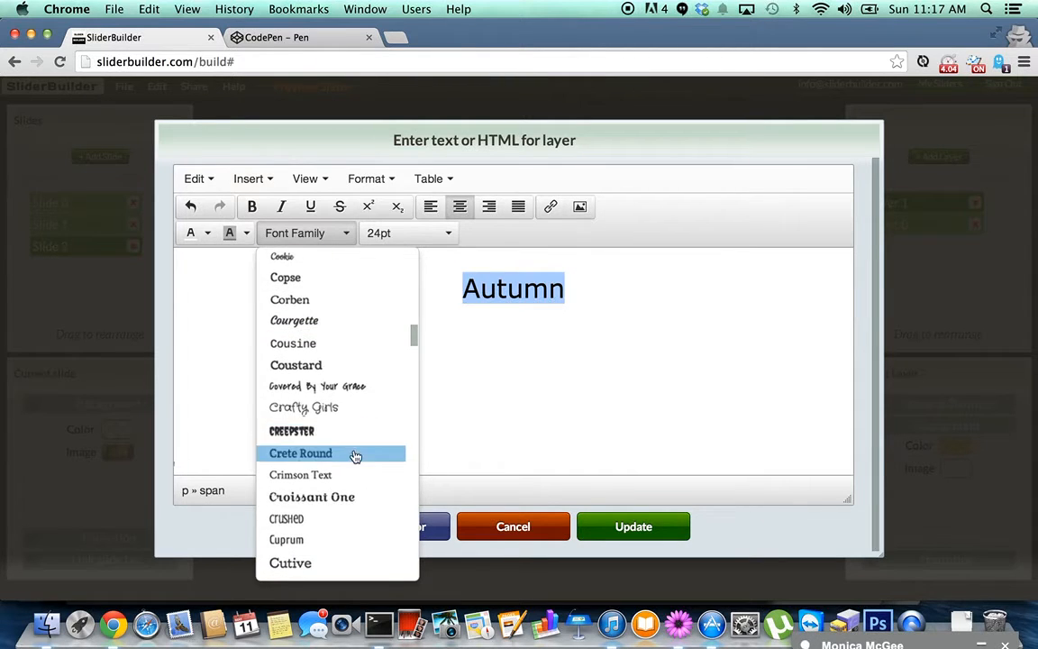
pyautogui.click(343, 497)
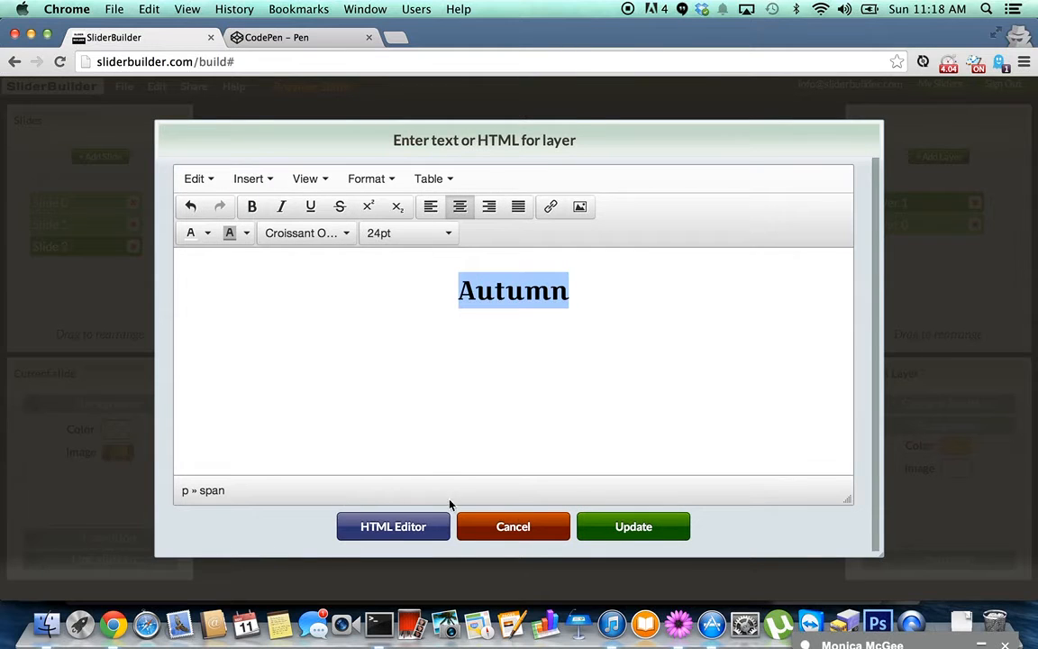
pyautogui.click(208, 235)
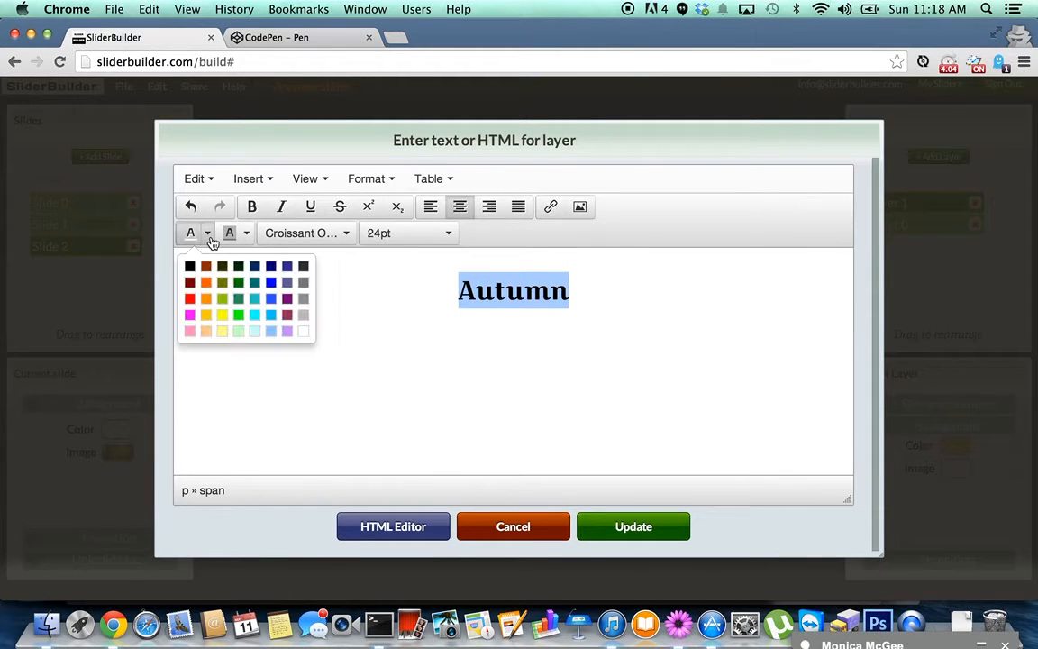
pyautogui.click(239, 285)
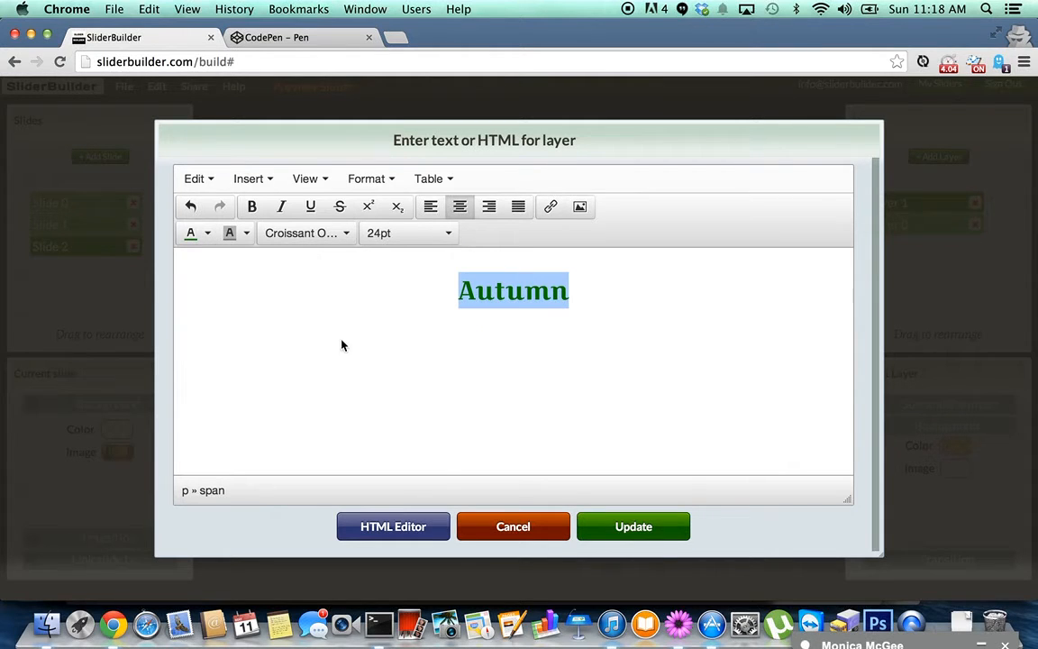
pyautogui.click(616, 528)
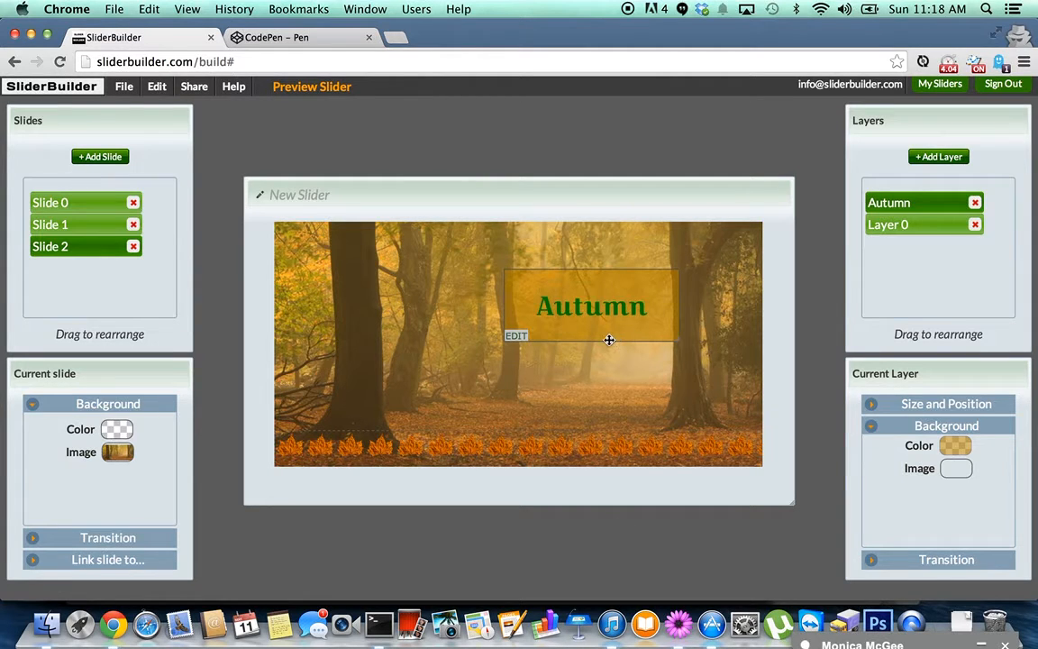
# Recolour the Autumn text, trying sea green before settling on a darker green.
pyautogui.click(517, 337)
pyautogui.moveTo(571, 297); pyautogui.dragTo(442, 308)
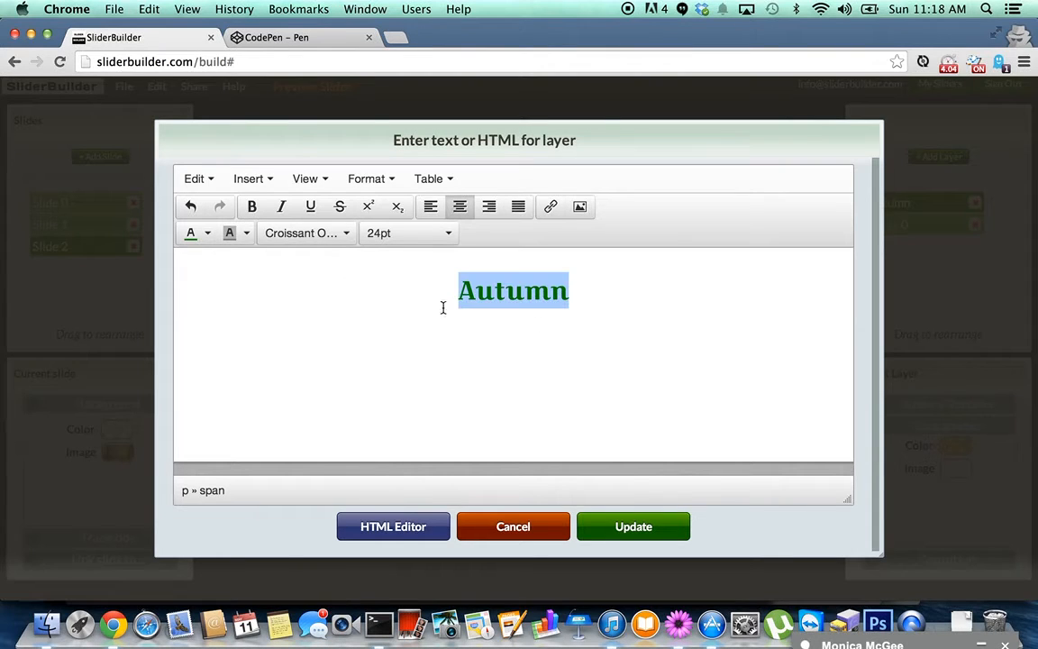
pyautogui.click(207, 236)
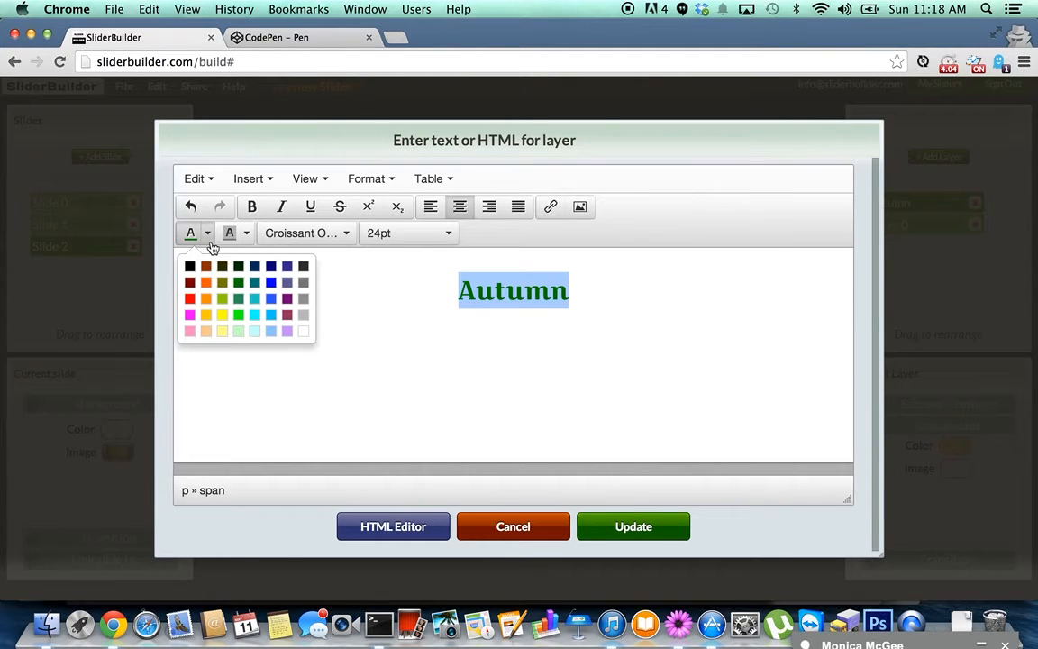
pyautogui.click(239, 299)
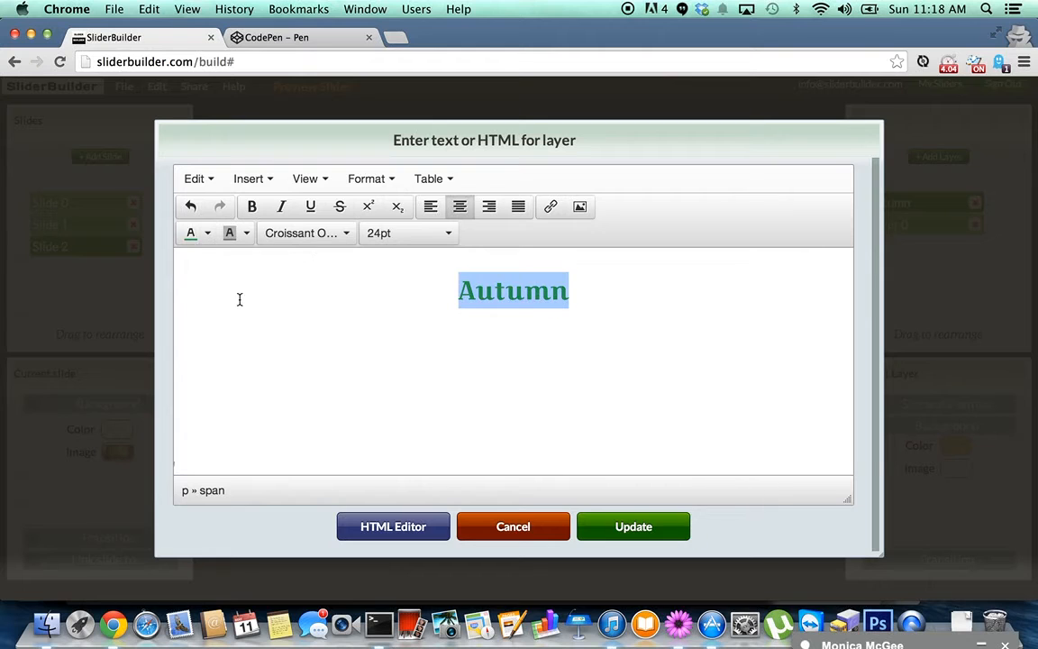
pyautogui.click(643, 529)
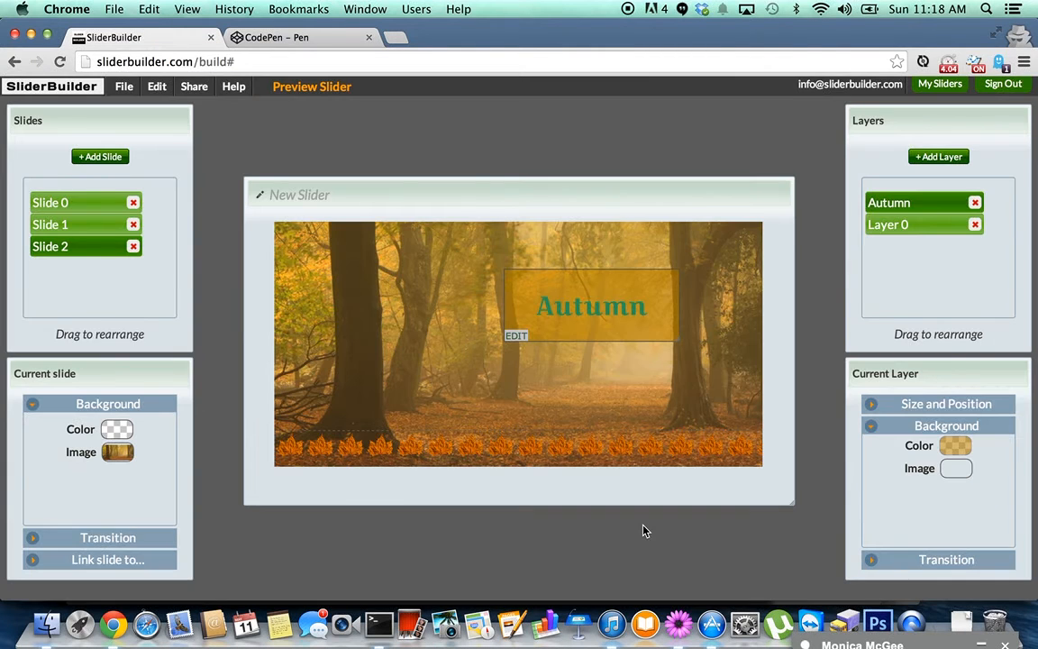
pyautogui.click(516, 335)
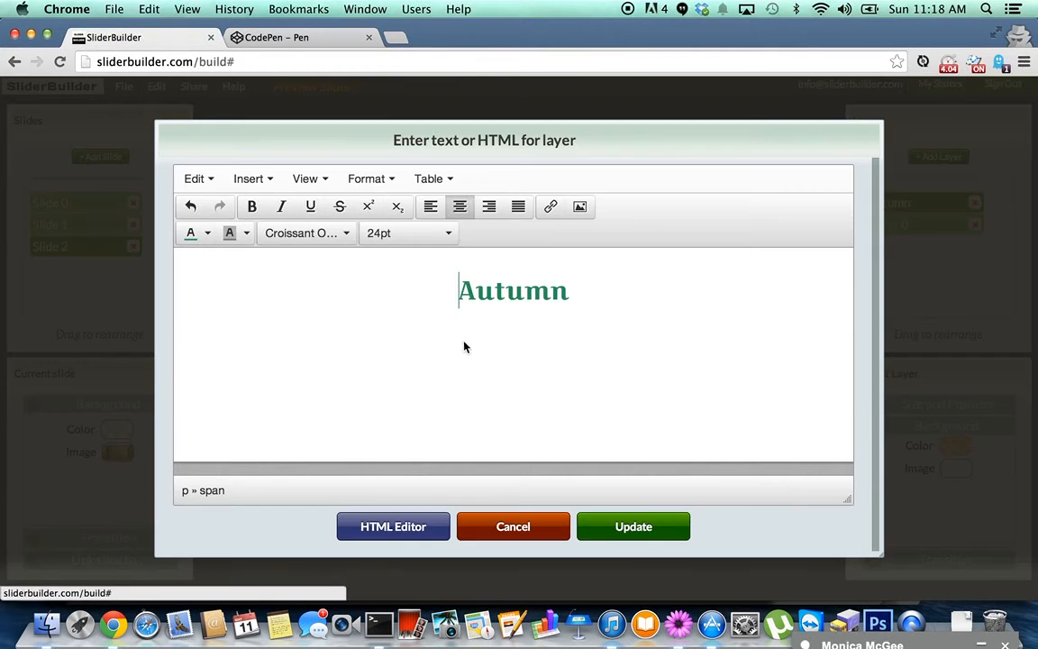
pyautogui.press('super+a')
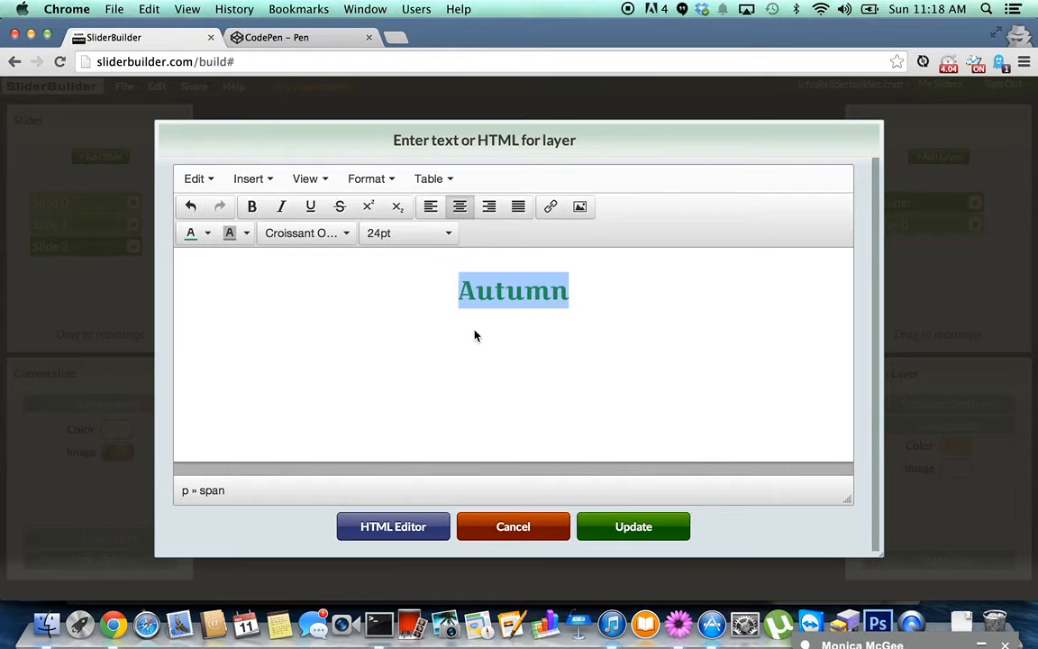
pyautogui.click(207, 234)
pyautogui.click(241, 281)
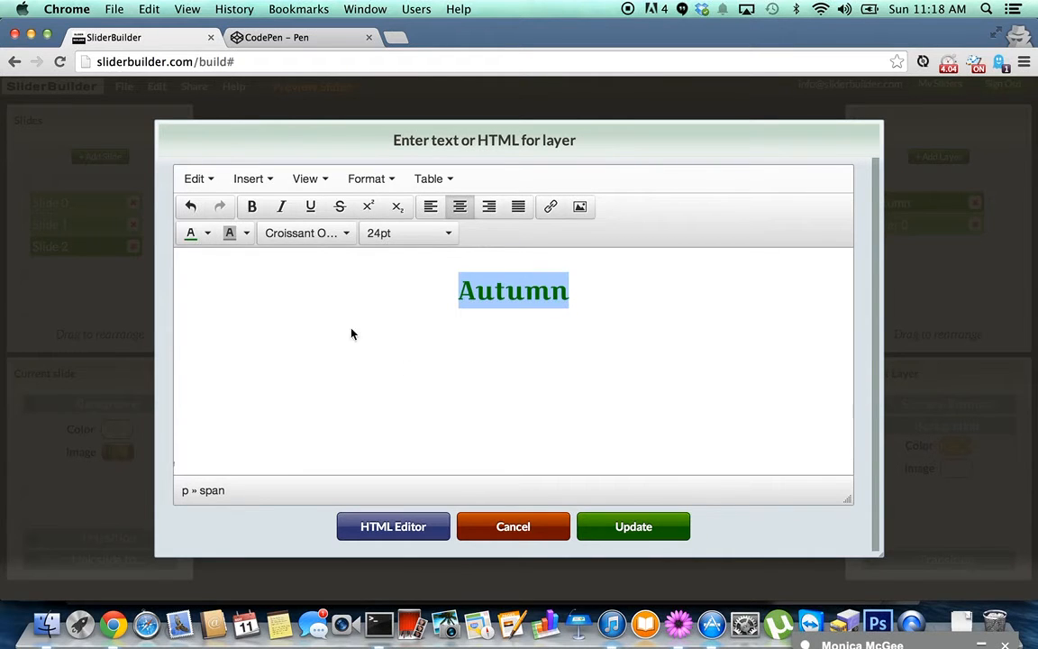
pyautogui.click(644, 536)
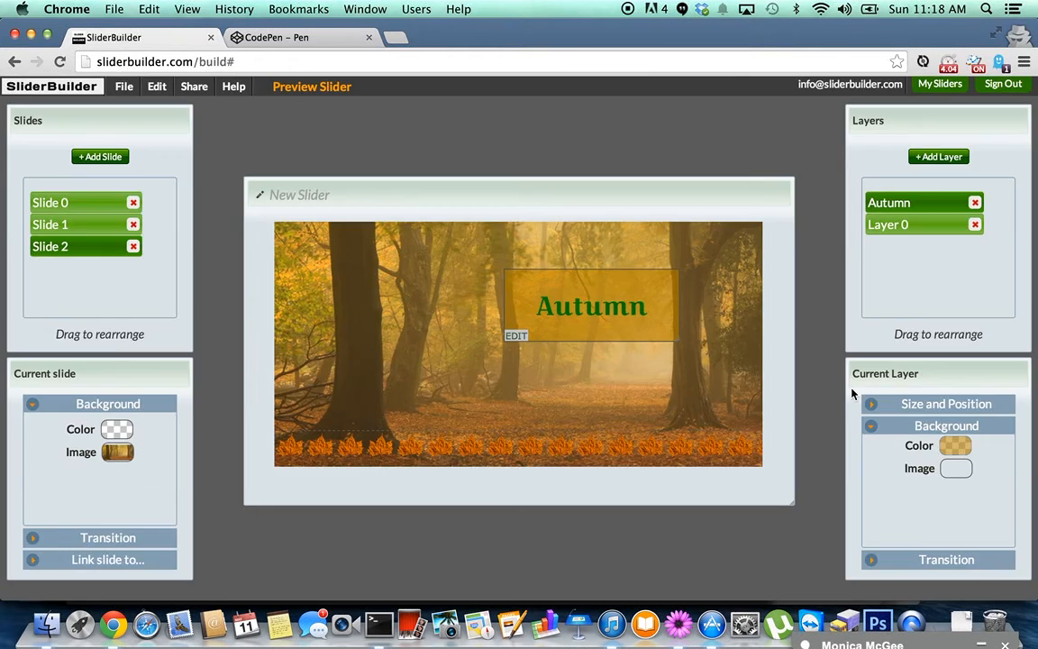
# Apply the ZM*WV*J2|LT transition to the Autumn layer and move it below Layer 0.
pyautogui.click(949, 560)
pyautogui.click(951, 464)
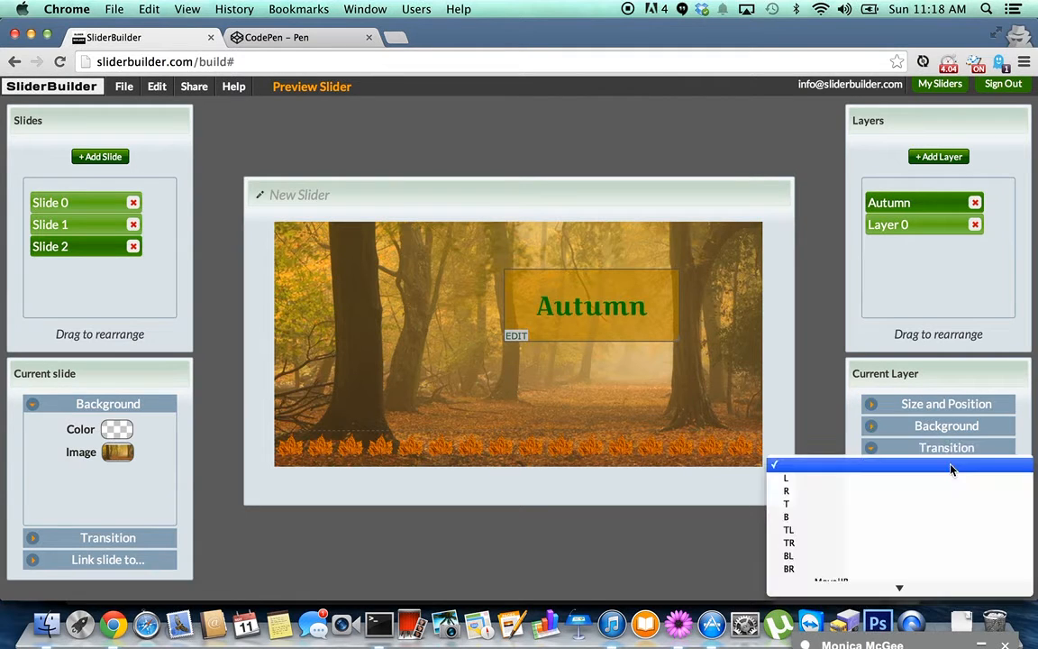
pyautogui.scroll(-15, 951, 468)
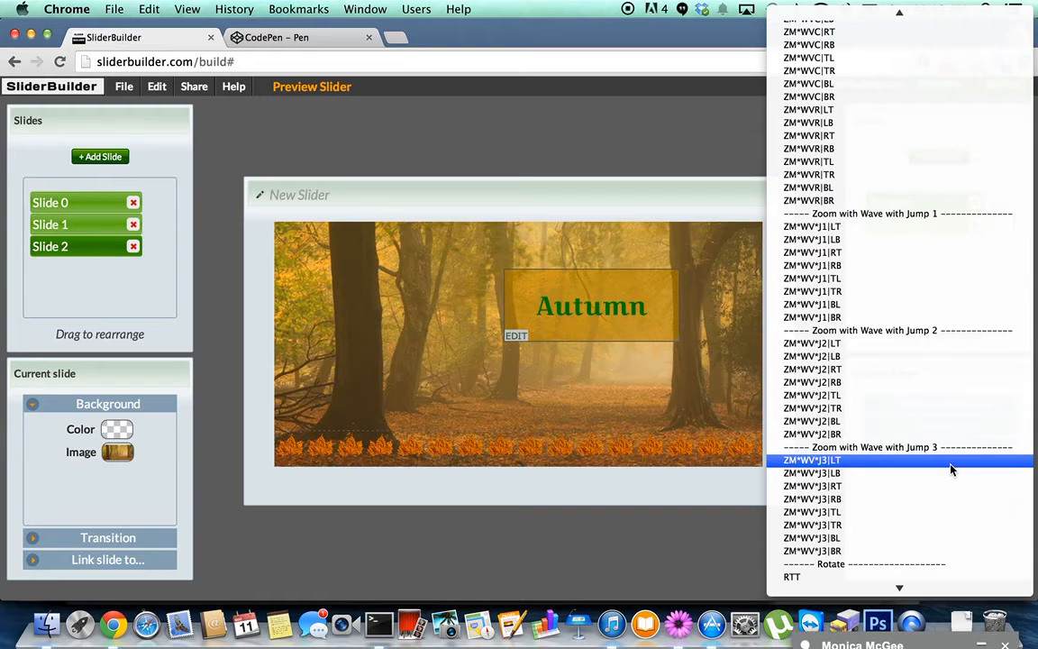
pyautogui.click(926, 347)
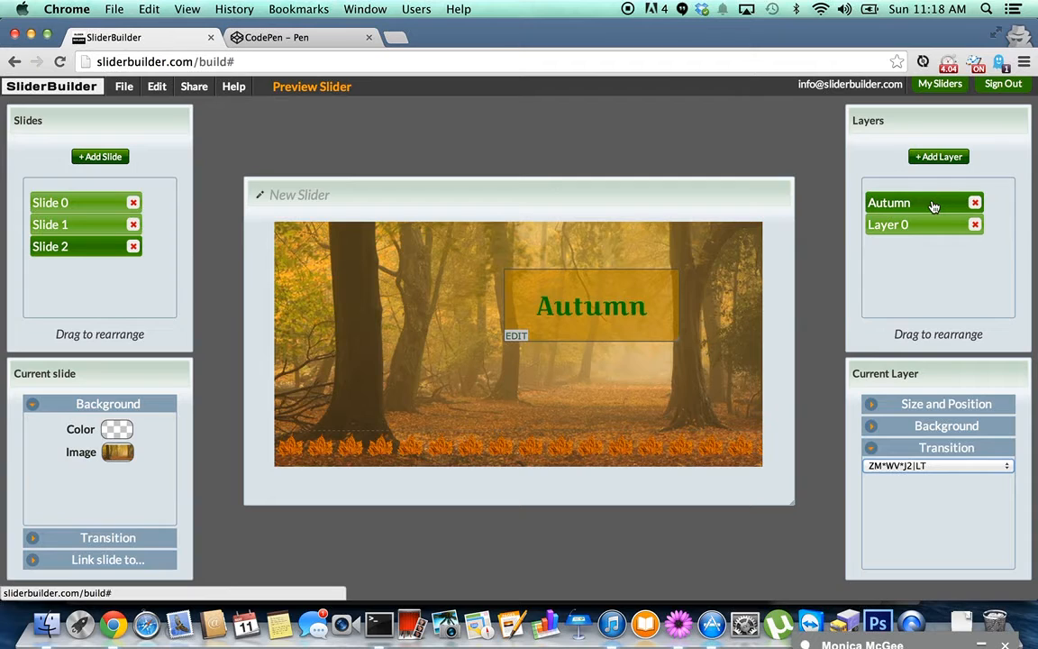
pyautogui.click(933, 207)
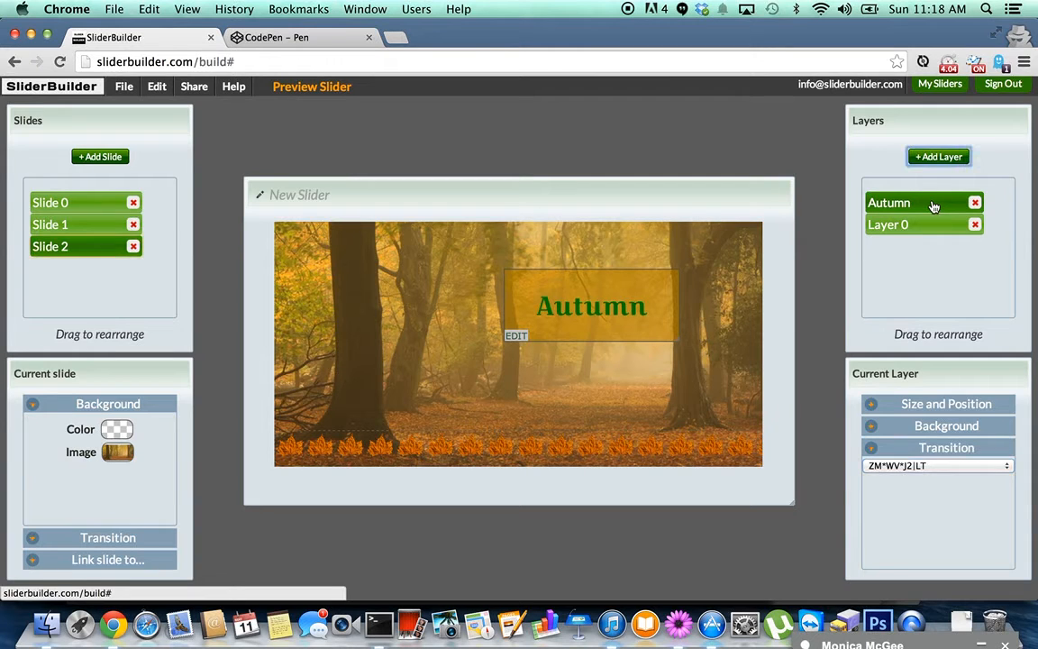
pyautogui.moveTo(934, 225); pyautogui.dragTo(934, 244)
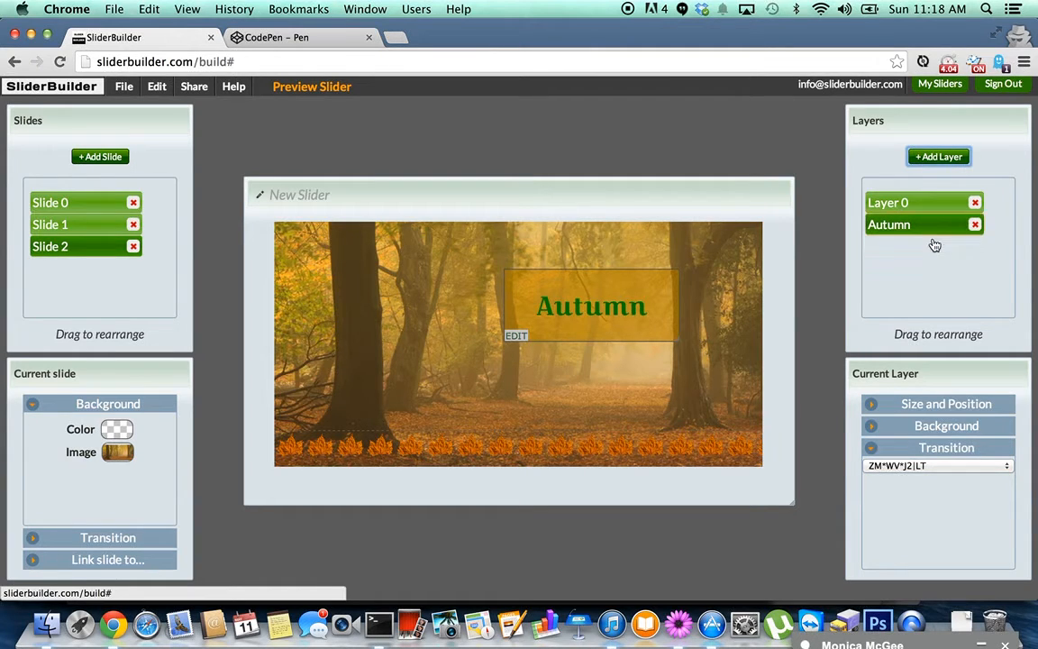
# Set the Autumn slide's transition to Flutter Inside in Wind.
pyautogui.click(137, 540)
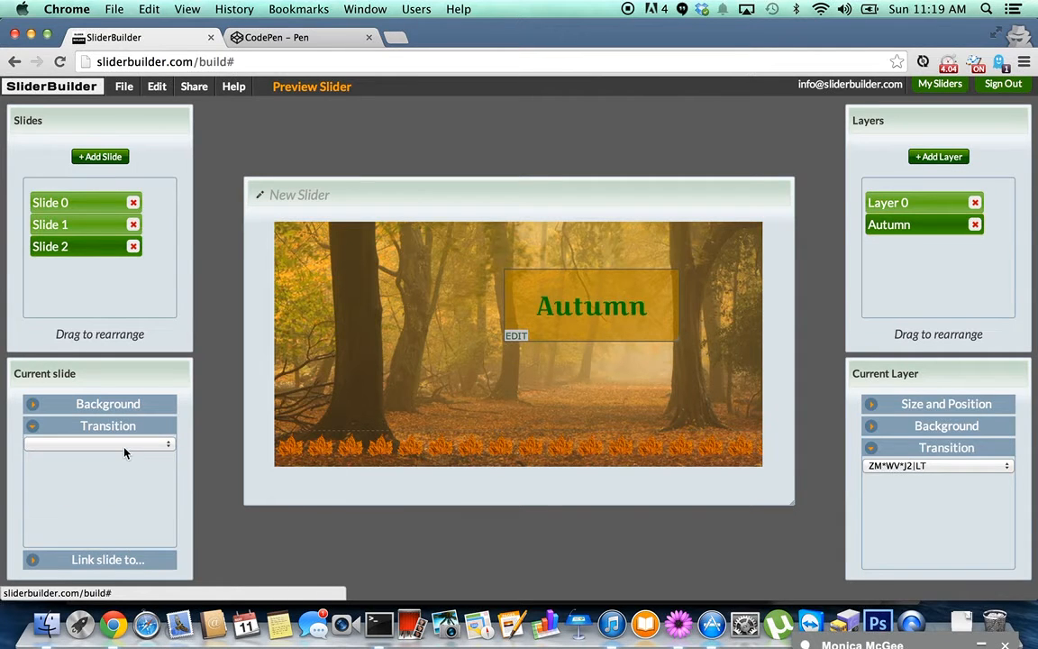
pyautogui.click(124, 447)
pyautogui.scroll(-20, 124, 451)
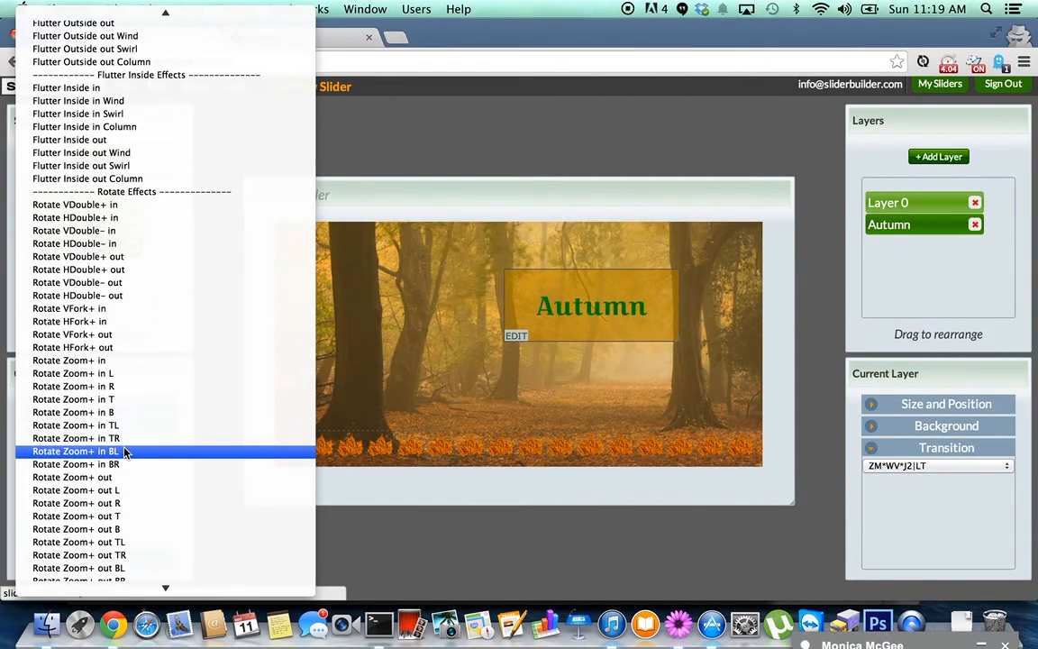
pyautogui.scroll(-3, 124, 451)
pyautogui.scroll(5, 124, 445)
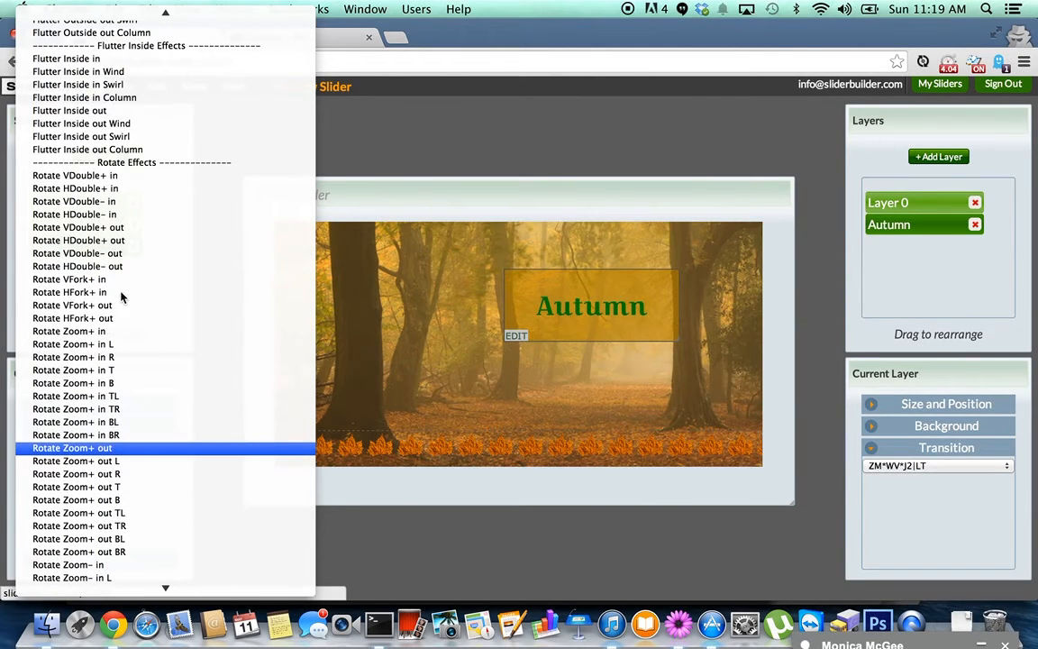
pyautogui.click(131, 75)
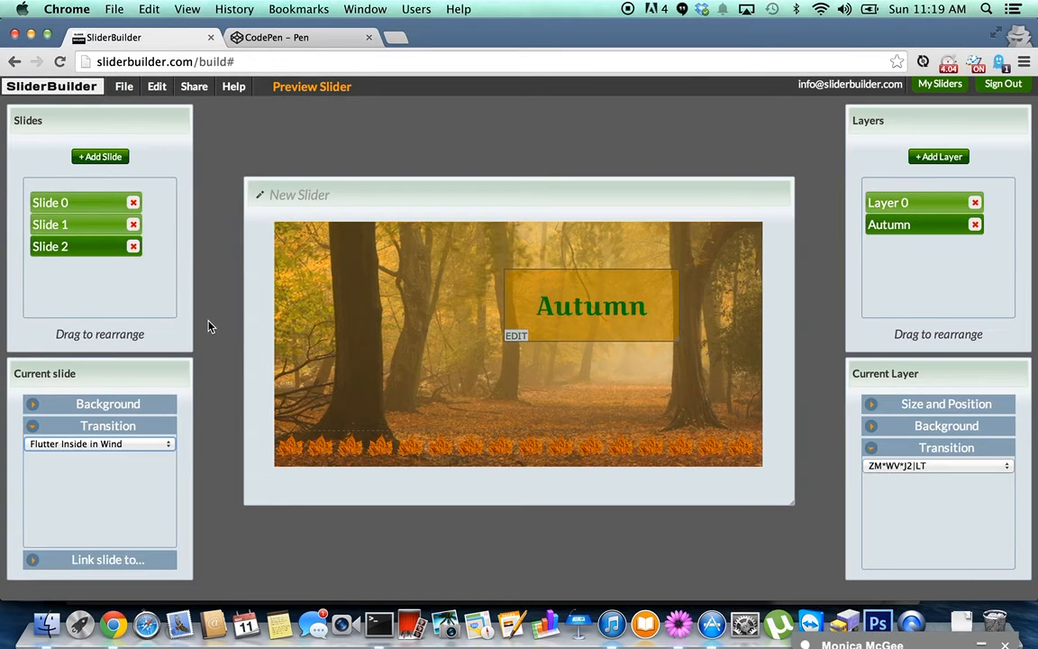
# Review Slide 0, Slide 1 and Slide 2 in turn.
pyautogui.click(98, 210)
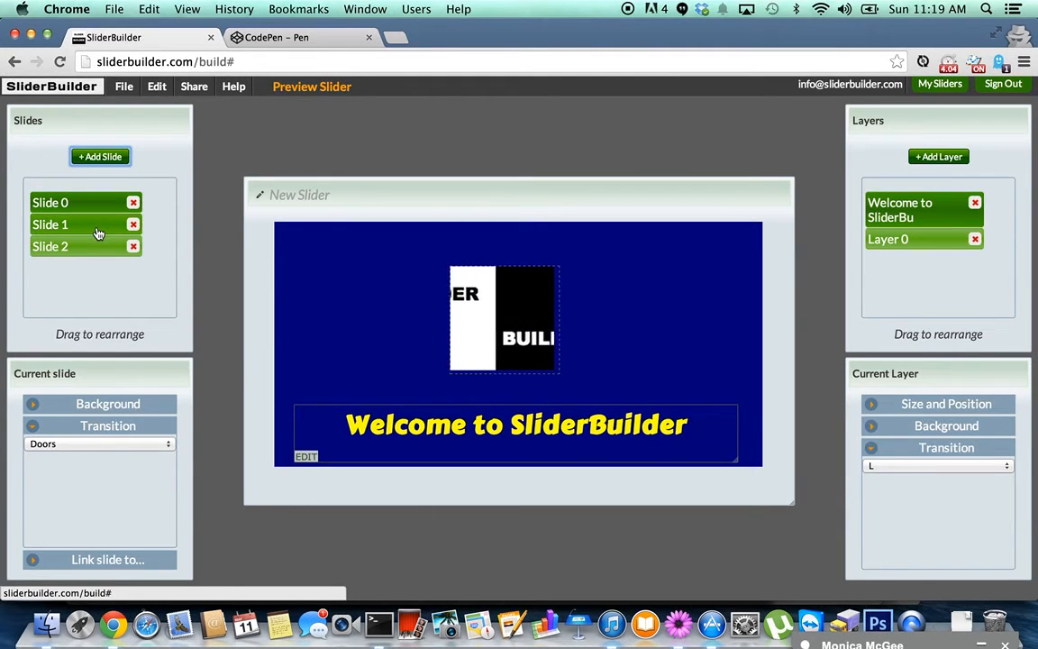
pyautogui.click(98, 233)
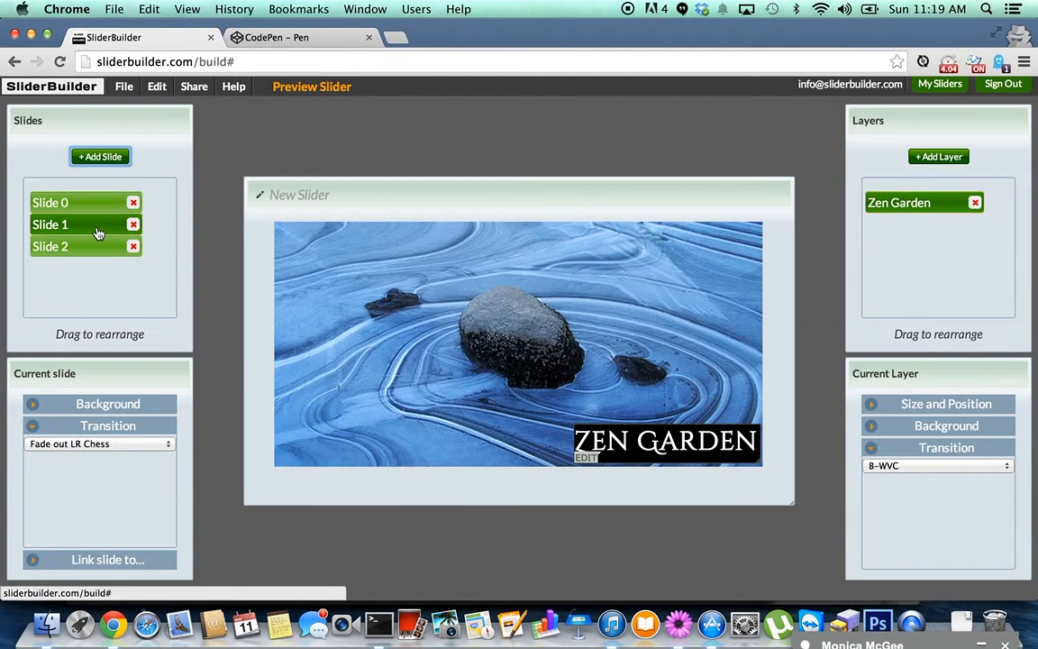
pyautogui.click(99, 254)
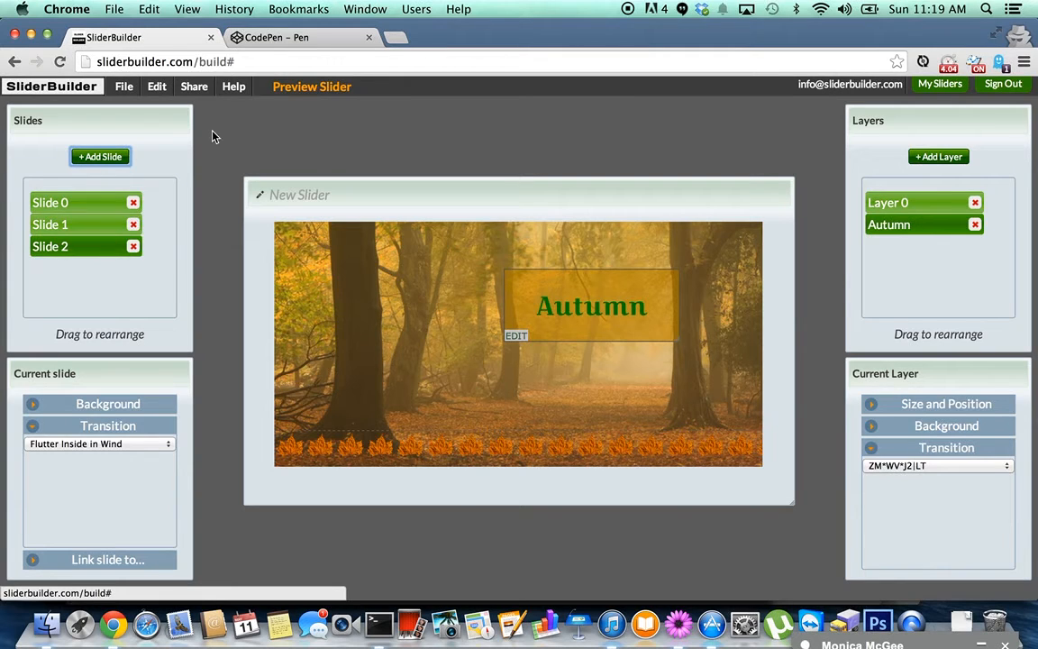
pyautogui.click(310, 90)
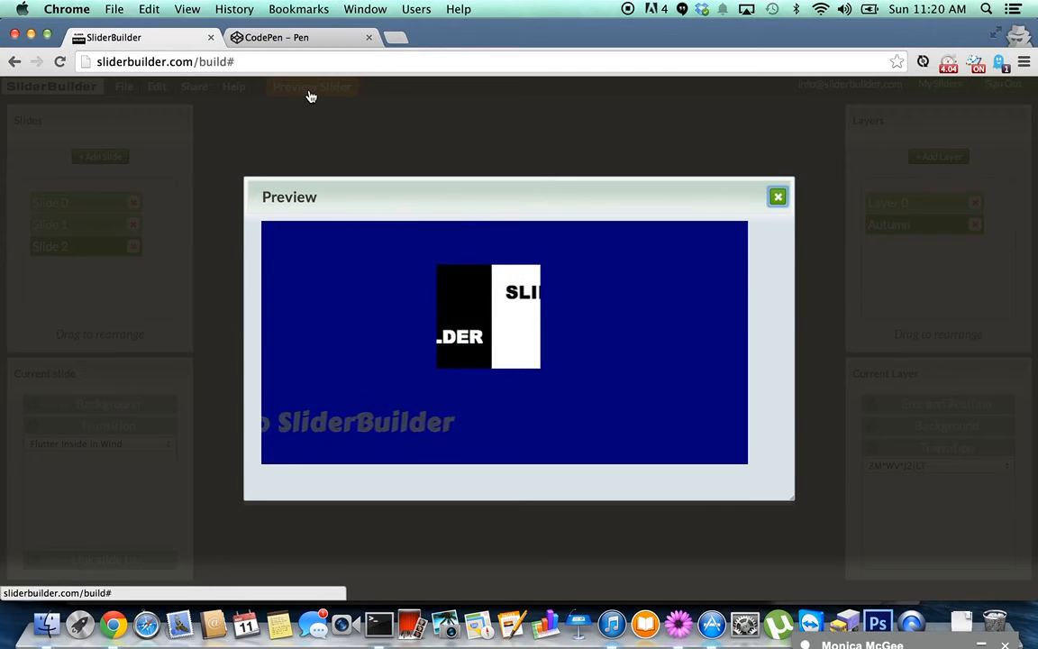
pyautogui.click(778, 198)
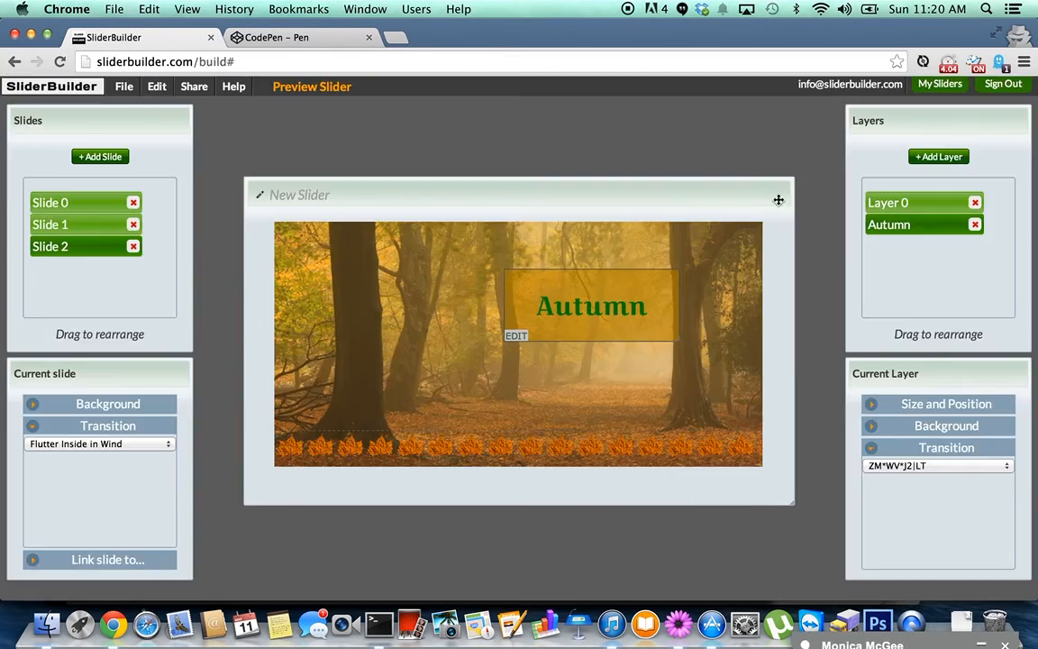
# Try File > Get your code, then cancel the prompt about the unsaved slider.
pyautogui.click(124, 87)
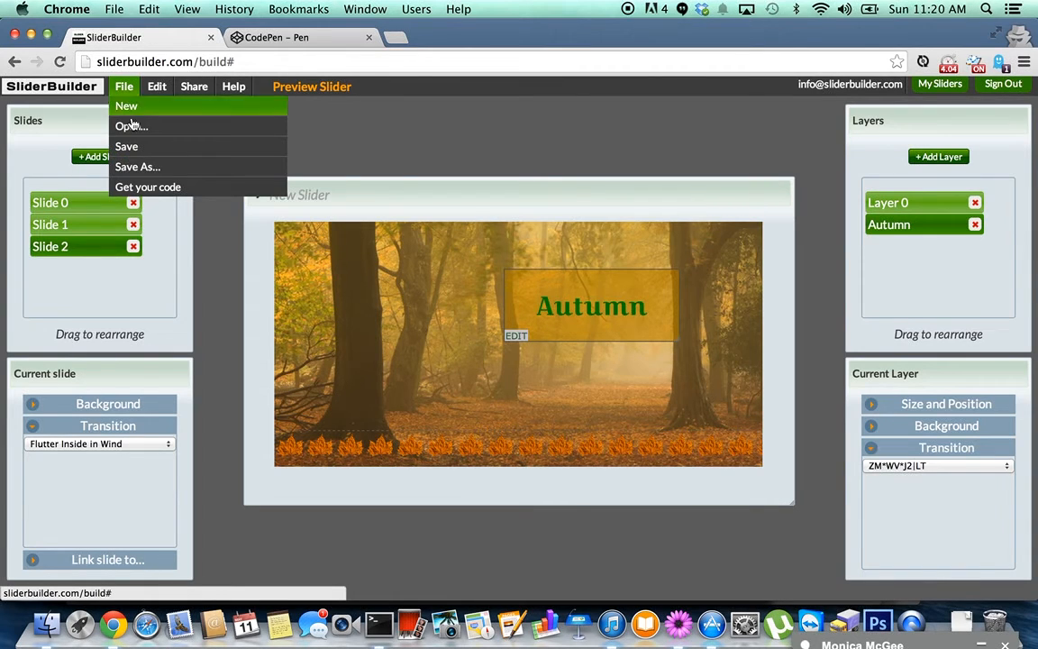
pyautogui.click(148, 187)
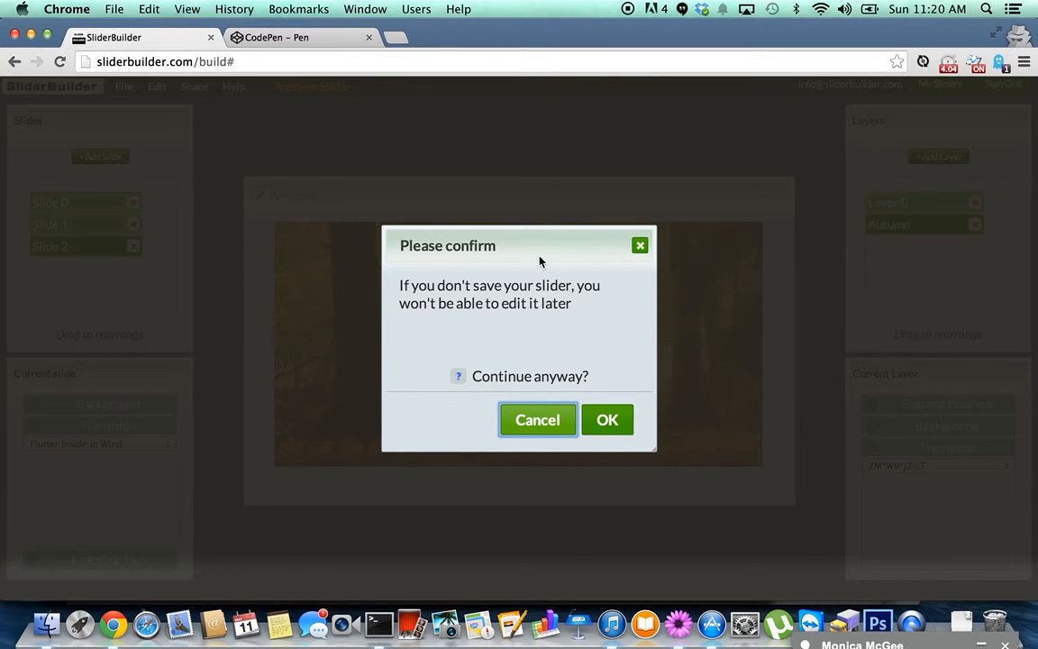
pyautogui.click(534, 420)
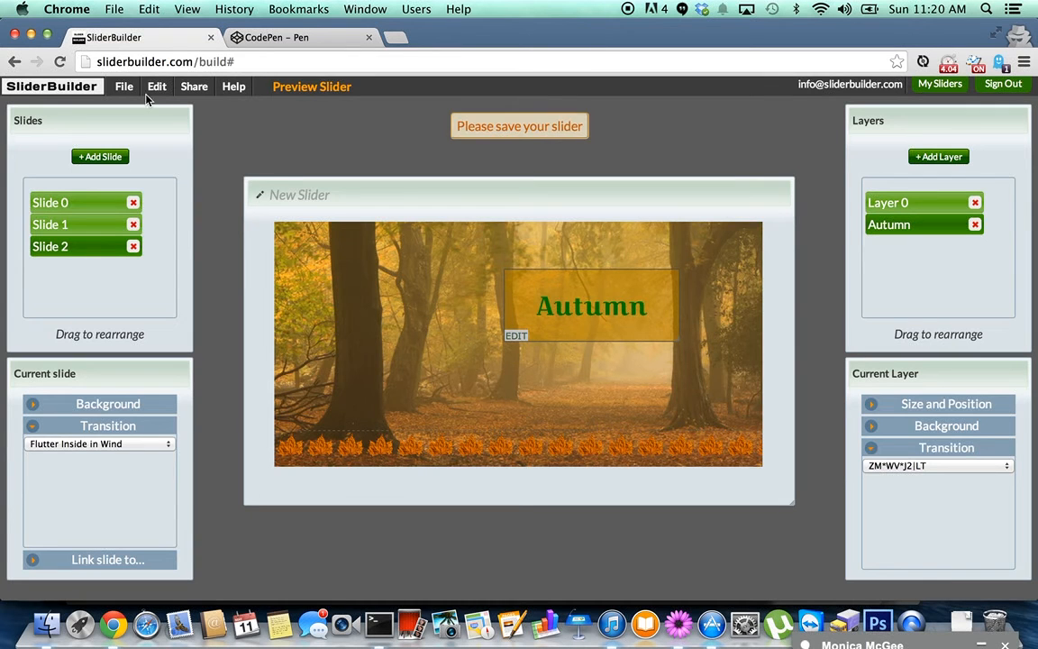
# Save the slider, replacing the default title with 'Autumn / Zen'.
pyautogui.moveTo(119, 94)
pyautogui.click(125, 146)
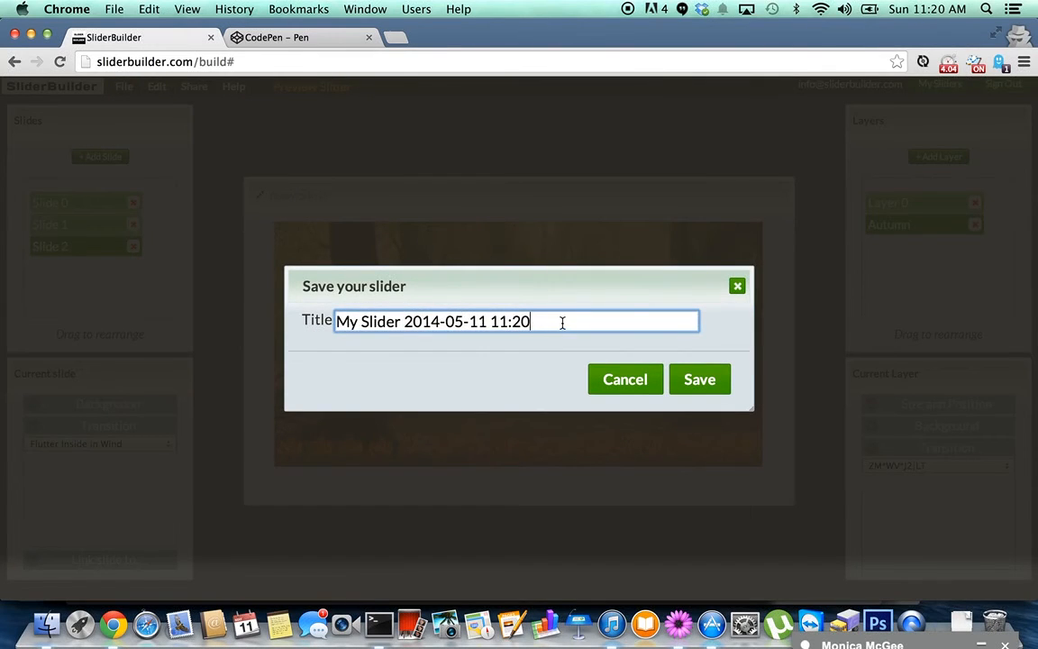
pyautogui.moveTo(563, 324); pyautogui.dragTo(350, 306)
pyautogui.write('Autu')
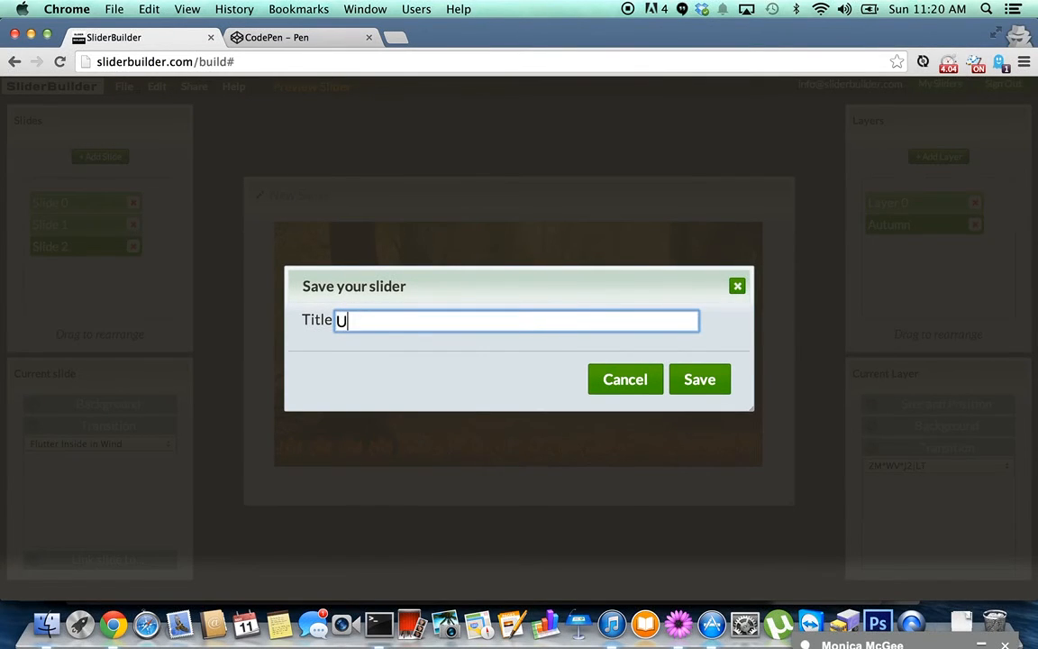
pyautogui.write('mn / Zen')
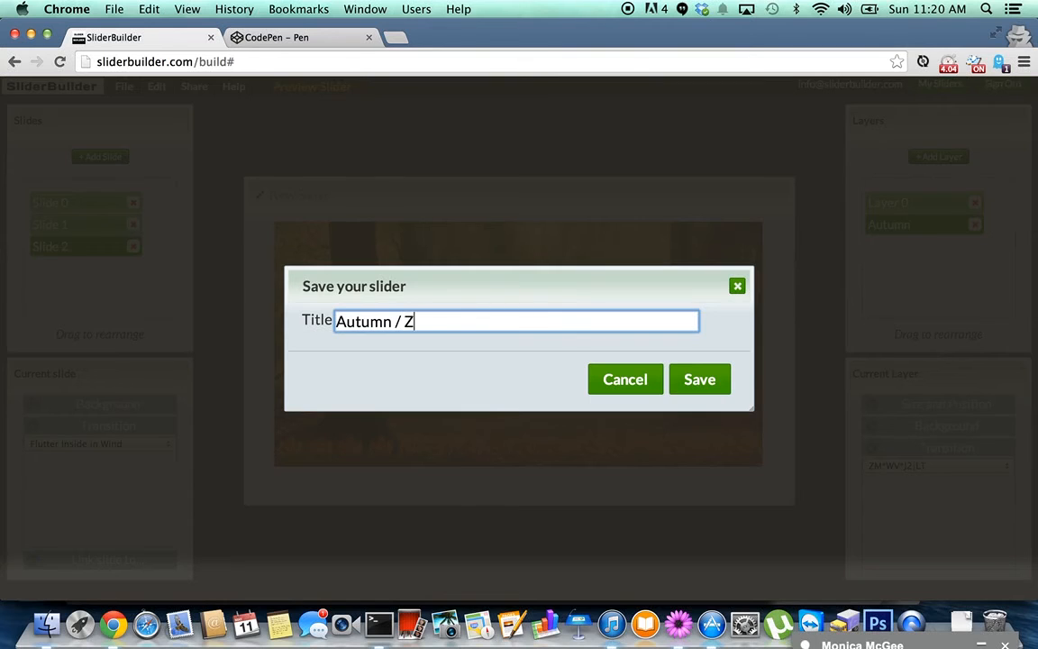
pyautogui.click(725, 394)
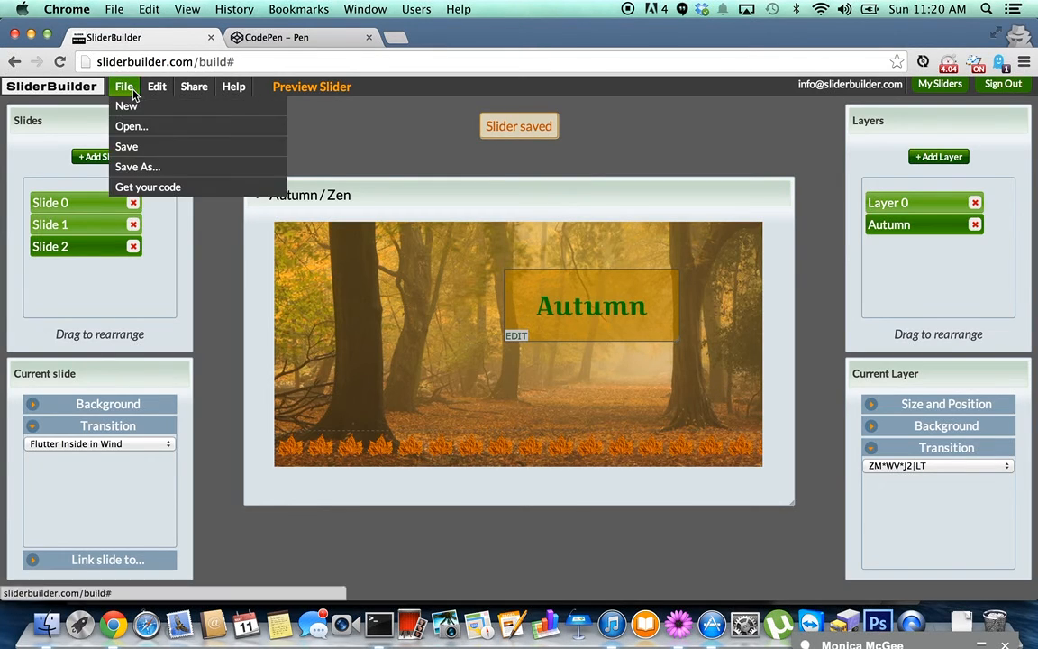
# Bring up the slider's export code from File > Get your code, then switch to the blank CodePen pen.
pyautogui.moveTo(120, 93)
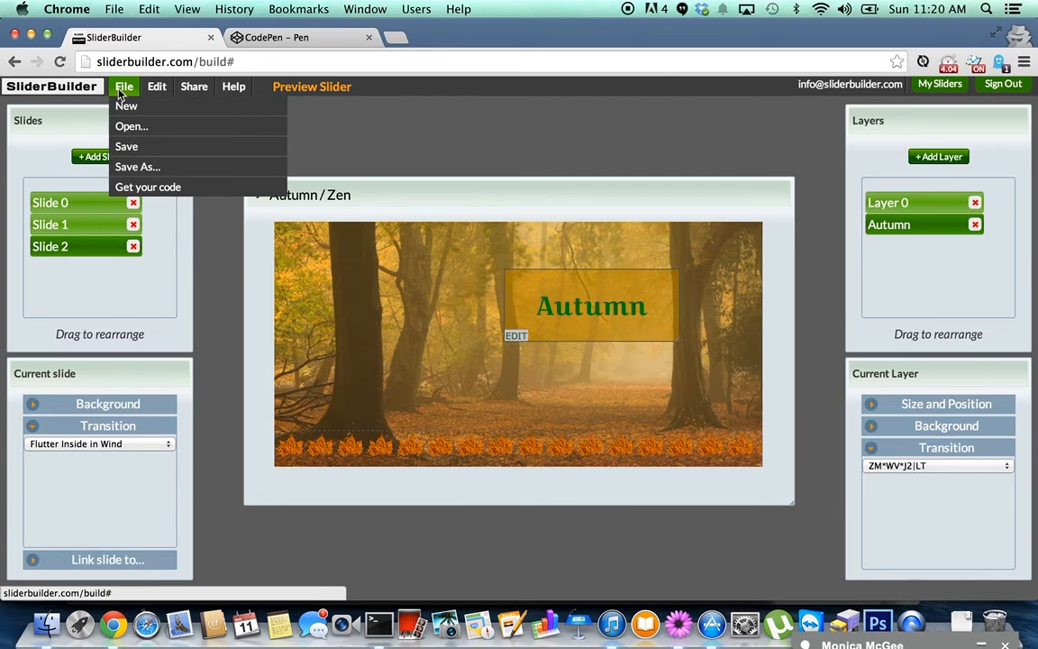
pyautogui.click(129, 190)
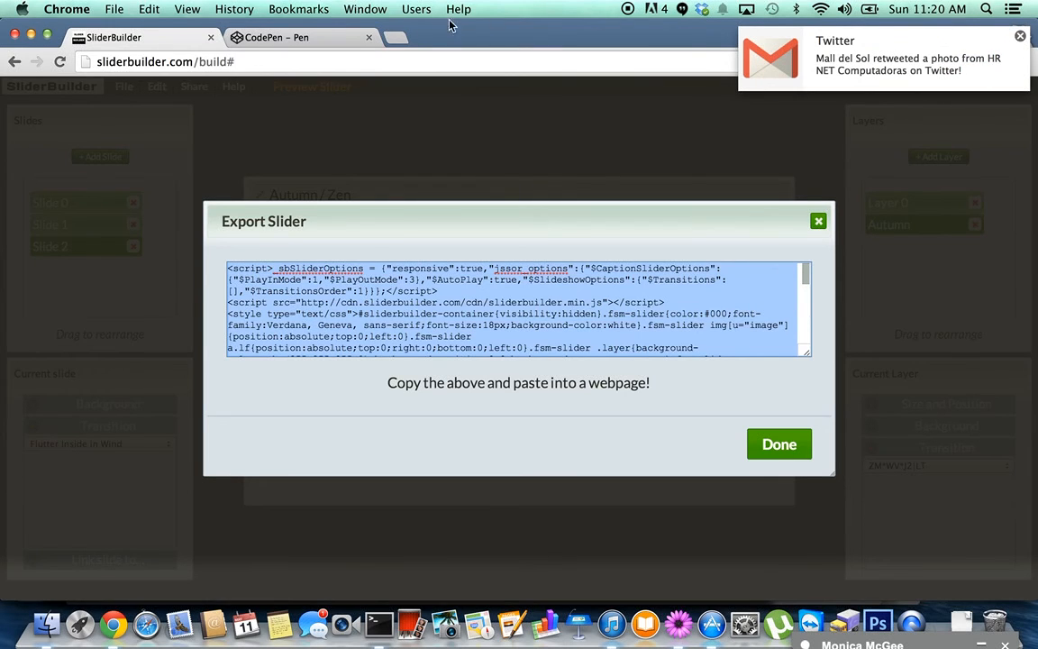
pyautogui.click(328, 41)
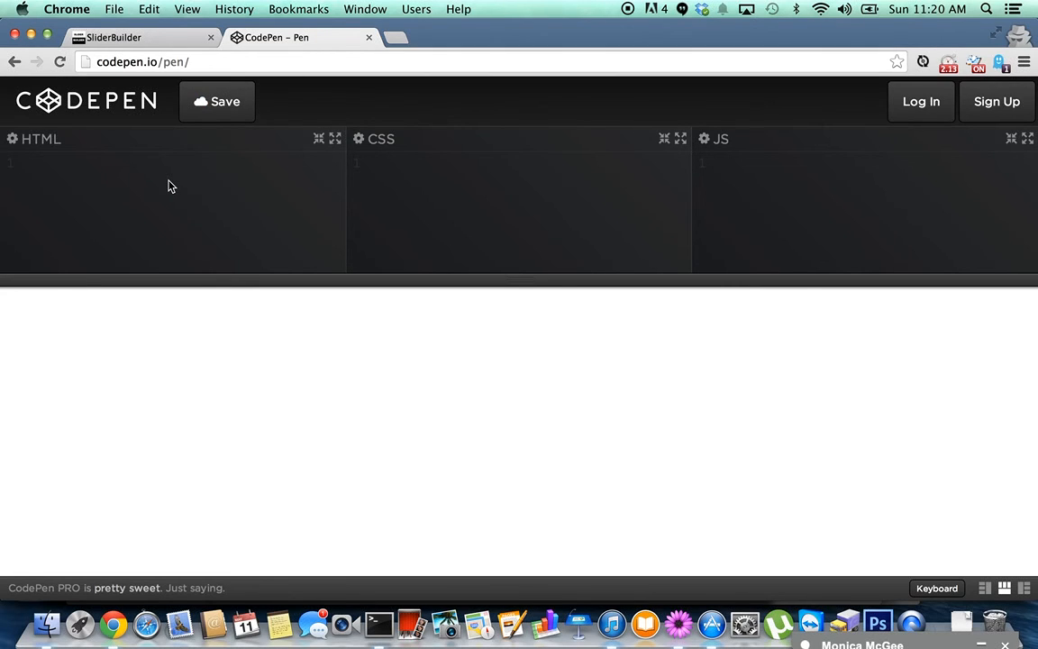
# Paste the slider's embed code into CodePen's HTML panel so the slider plays in the preview.
pyautogui.press('super+v')
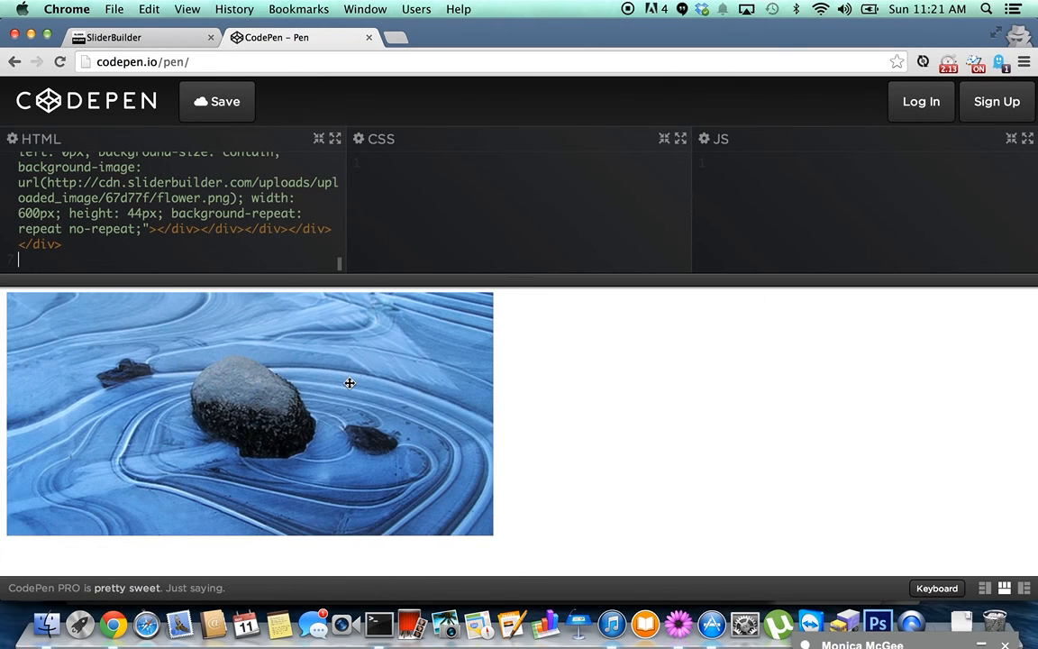
pyautogui.click(143, 38)
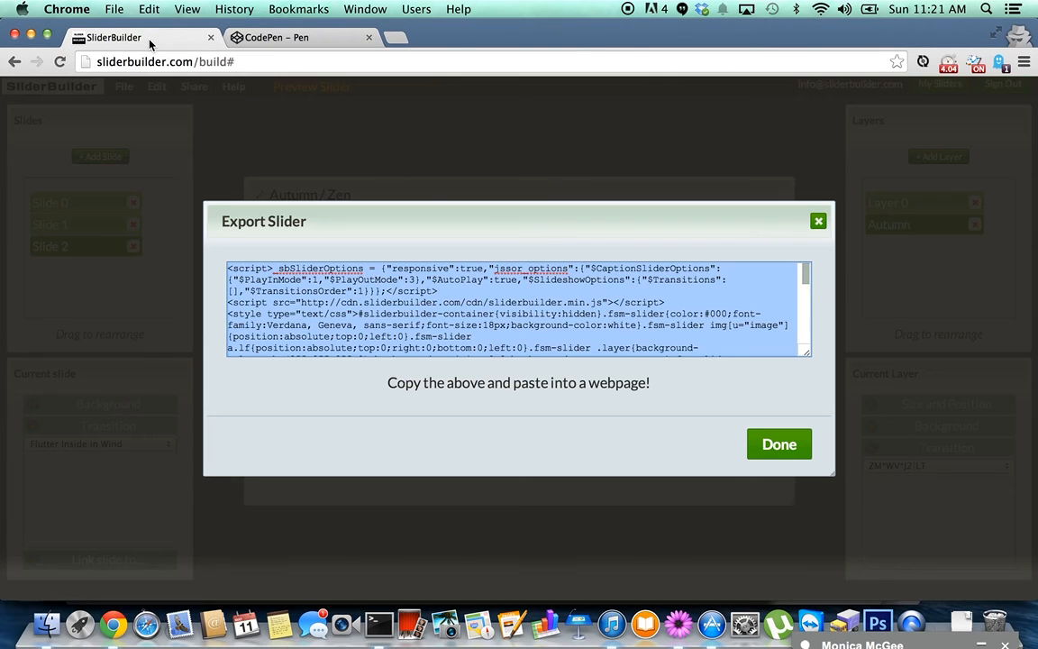
pyautogui.click(818, 222)
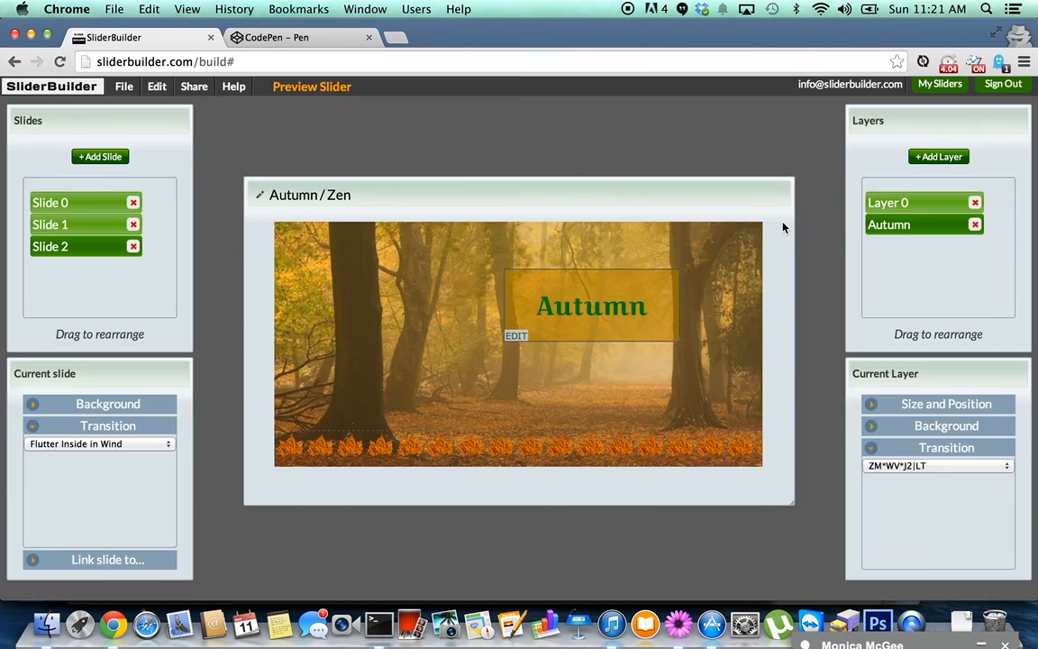
pyautogui.moveTo(200, 92)
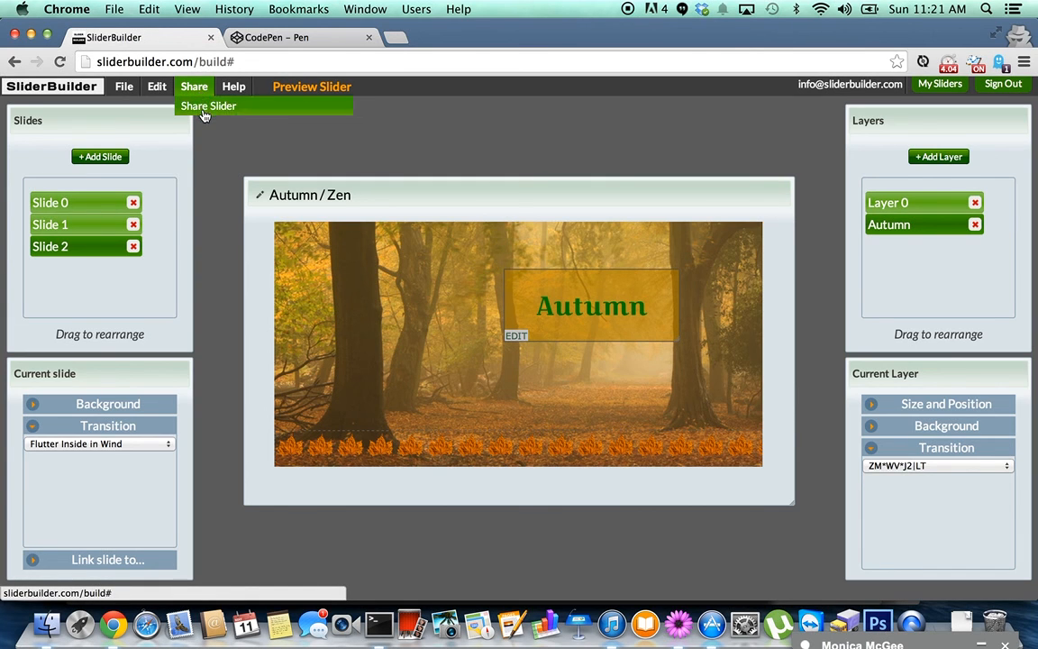
pyautogui.click(205, 108)
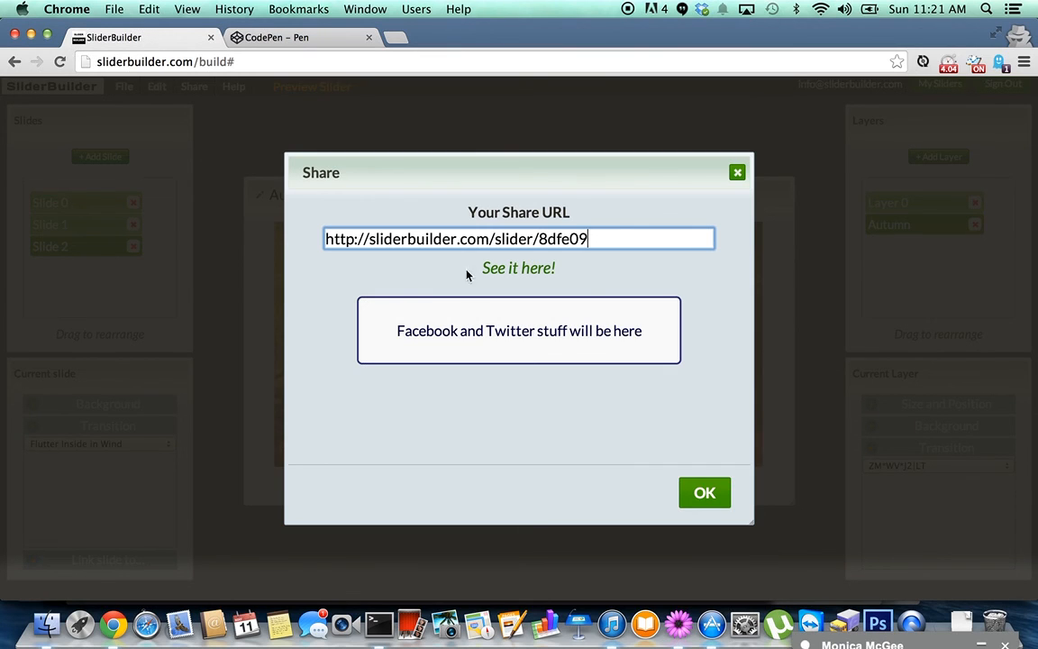
pyautogui.moveTo(623, 237); pyautogui.dragTo(316, 225)
pyautogui.press('super+c')
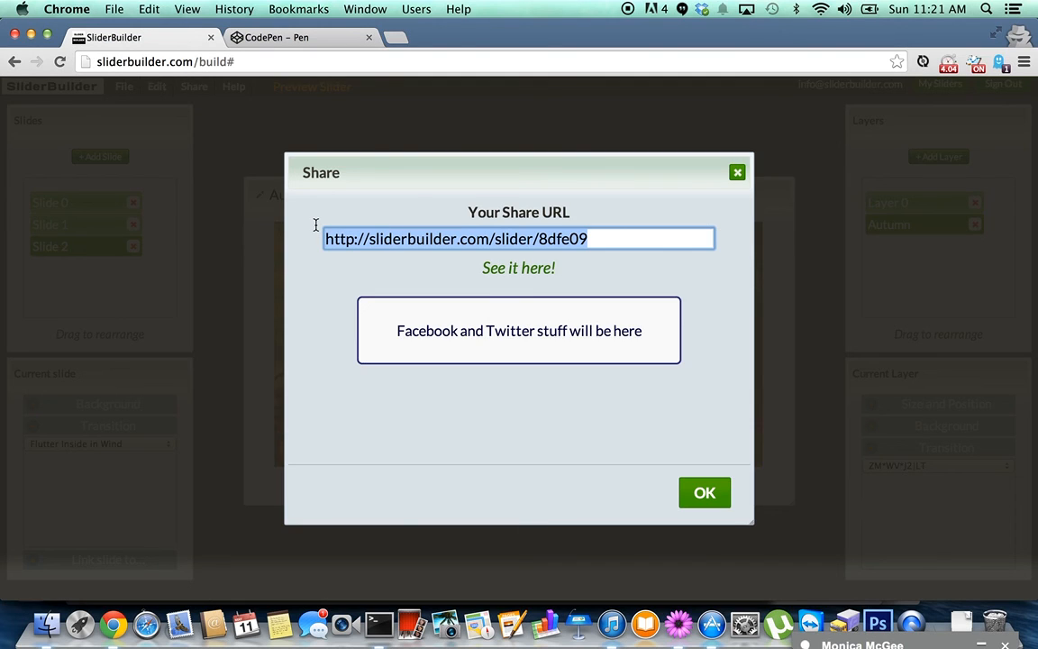
pyautogui.click(525, 270)
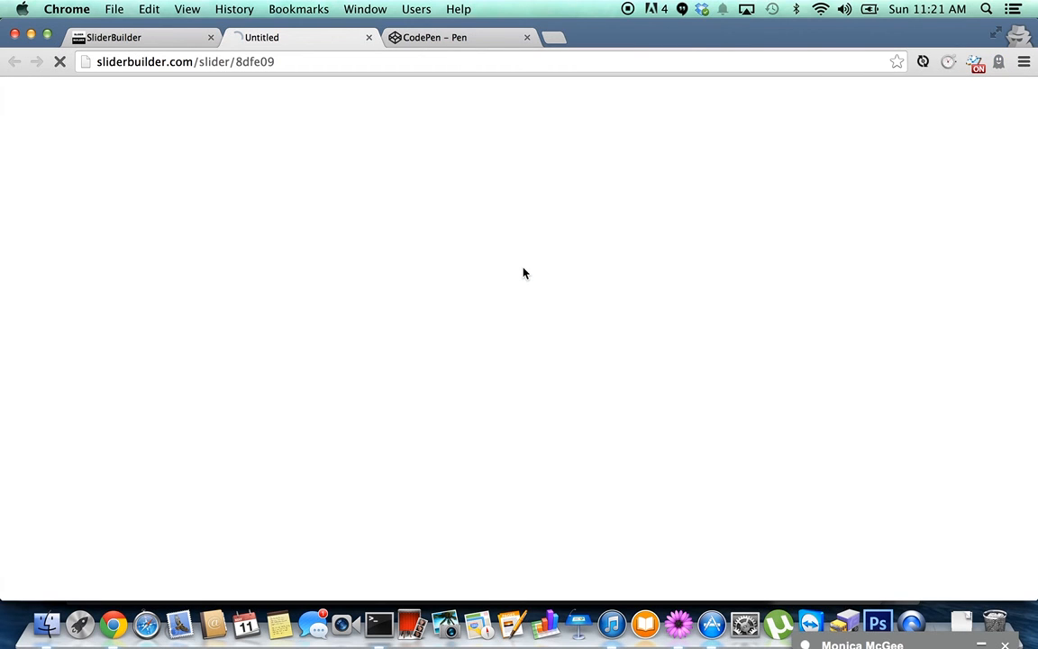